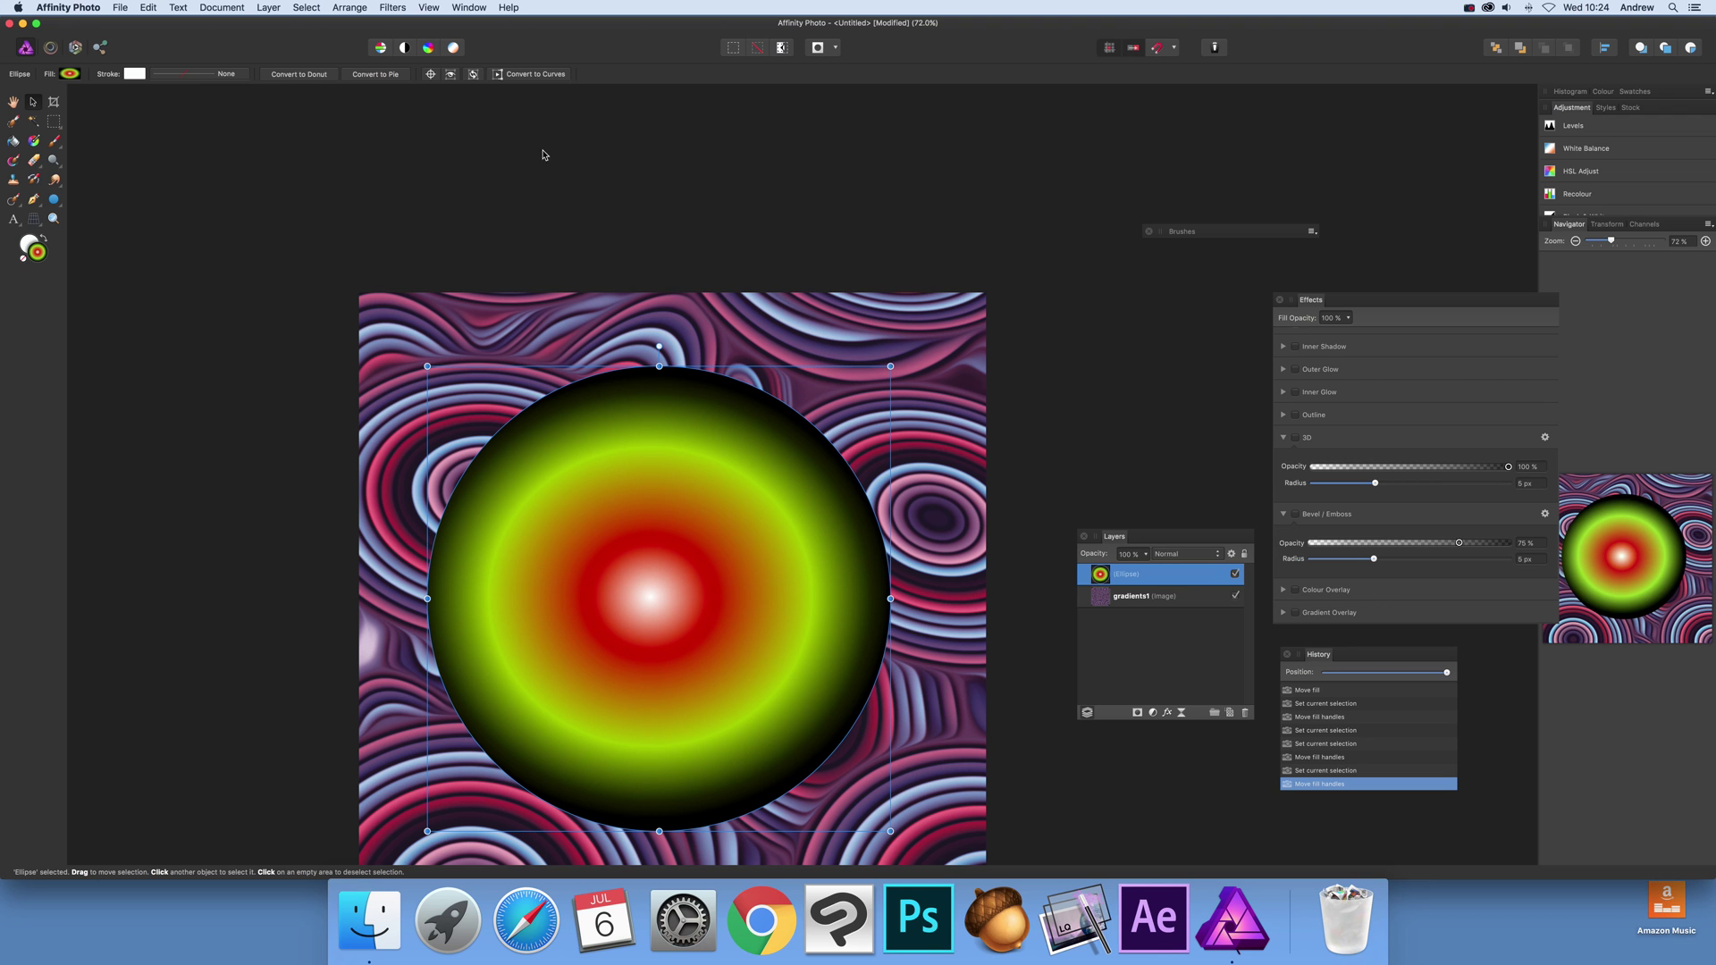
Step: Rearrange the Layers panel and browse the menu options without choosing anything
{"action": "left_click_drag", "start_coordinate": [1121, 543], "coordinate": [1072, 495]}
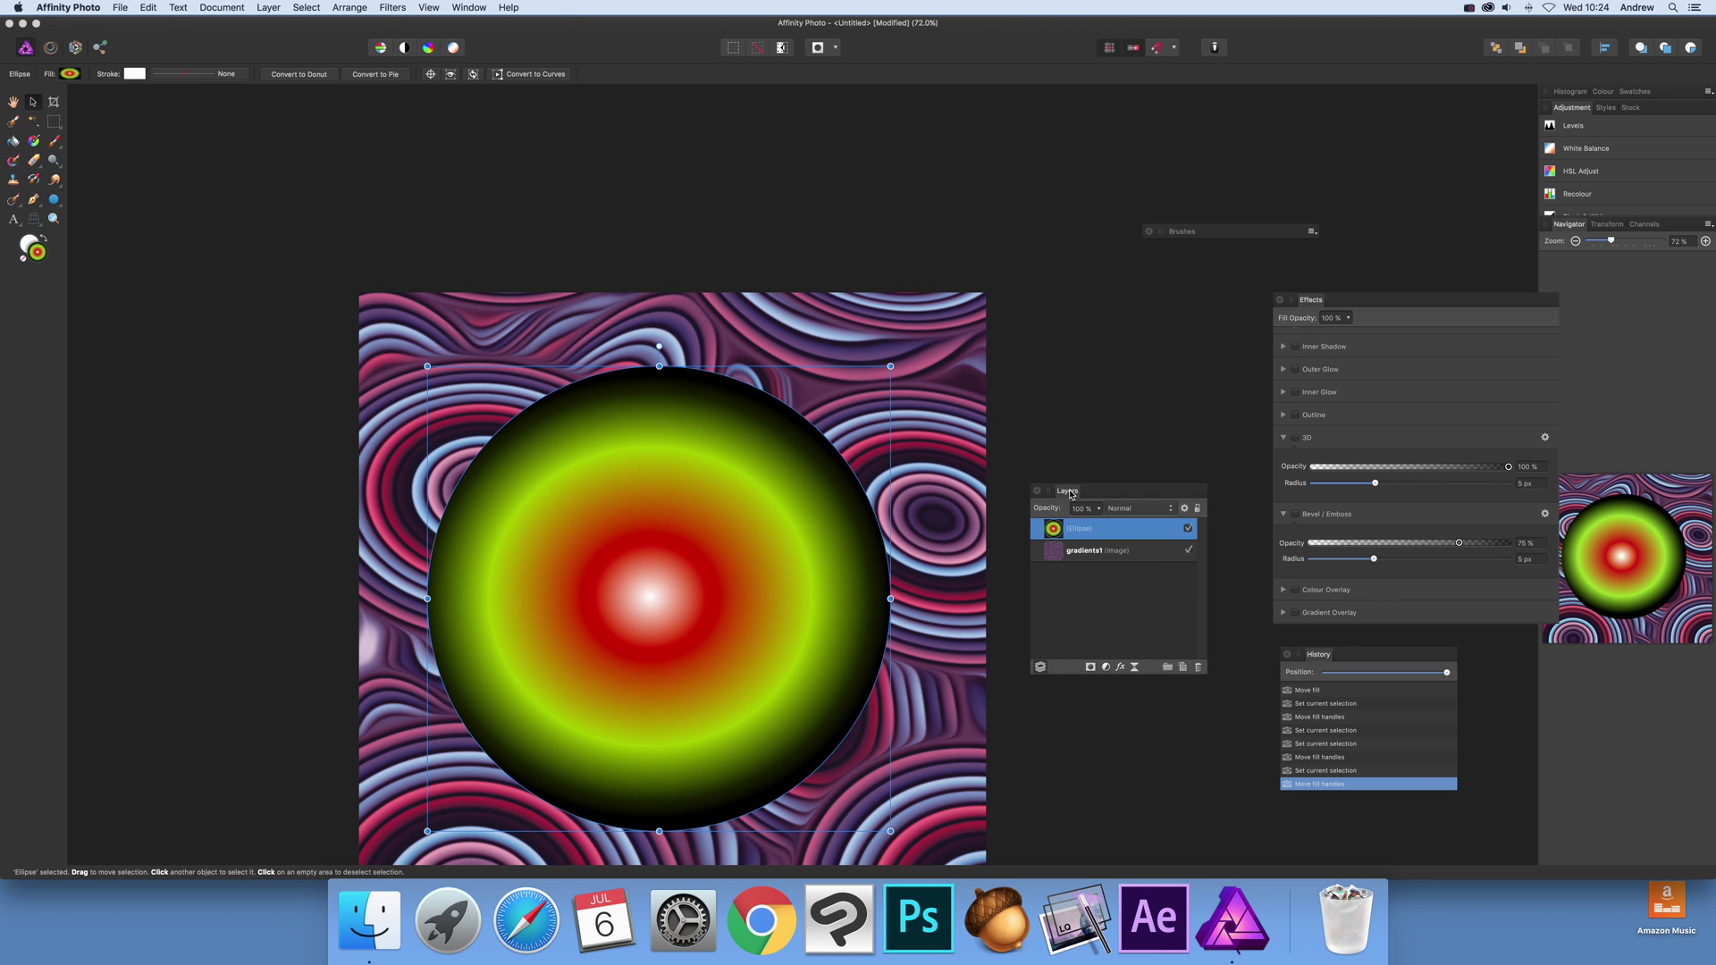
{"action": "left_click", "coordinate": [429, 8]}
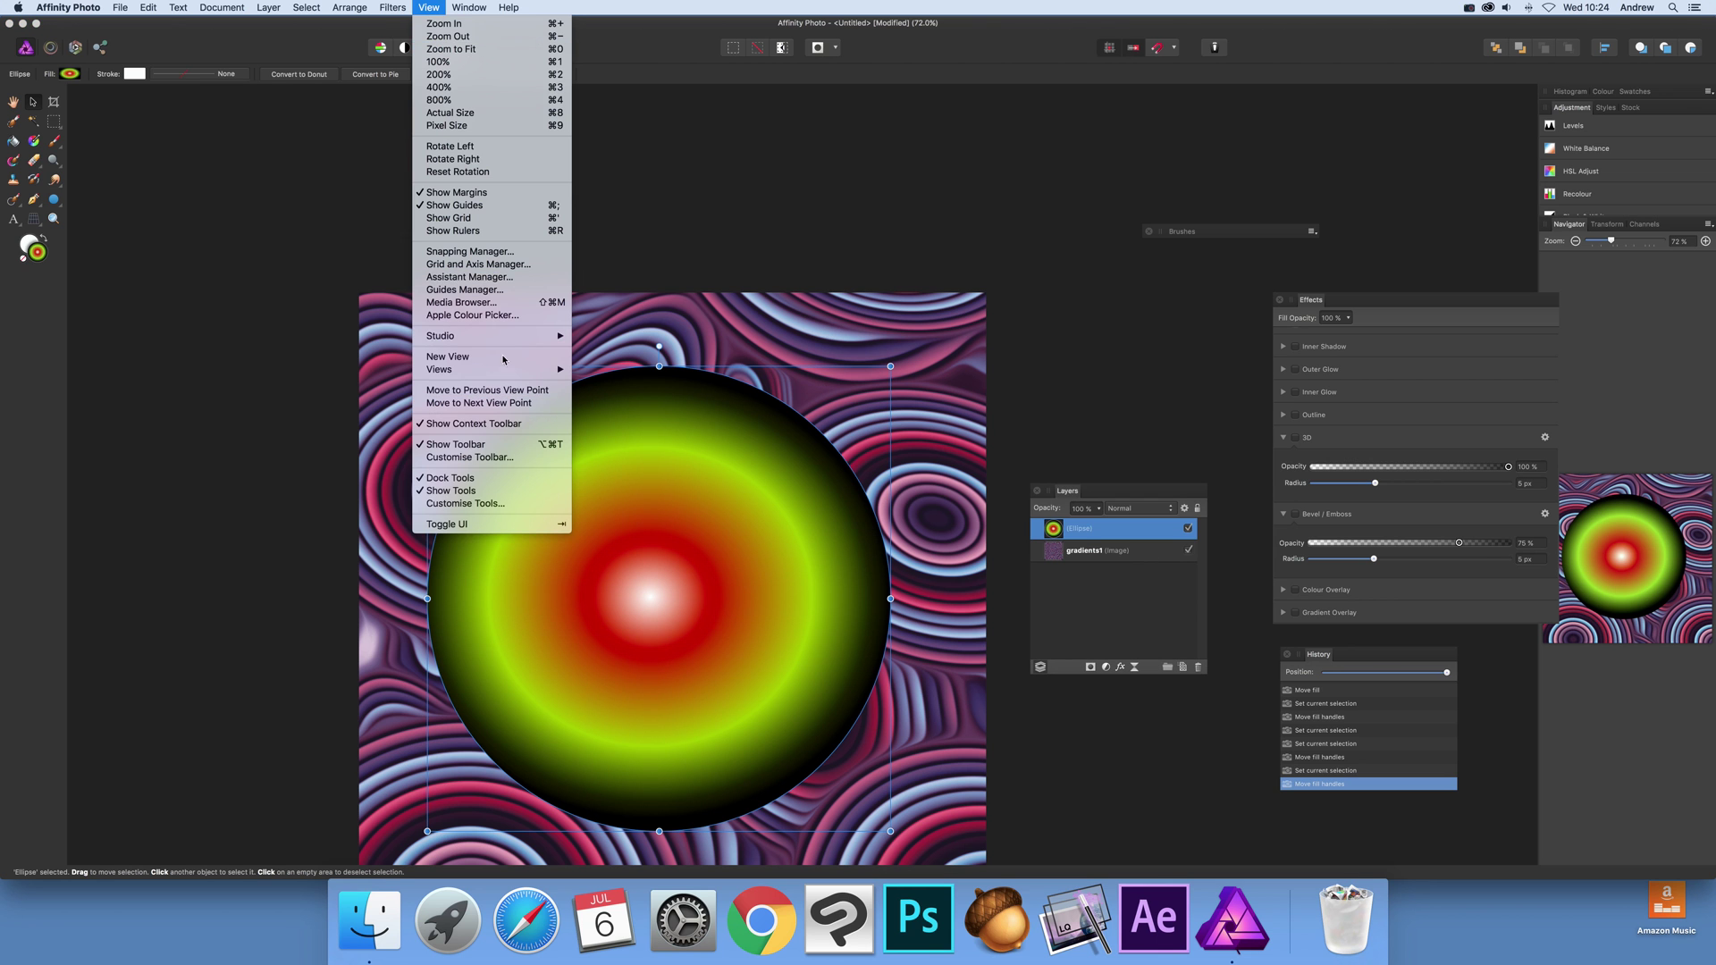
{"action": "mouse_move", "coordinate": [536, 336]}
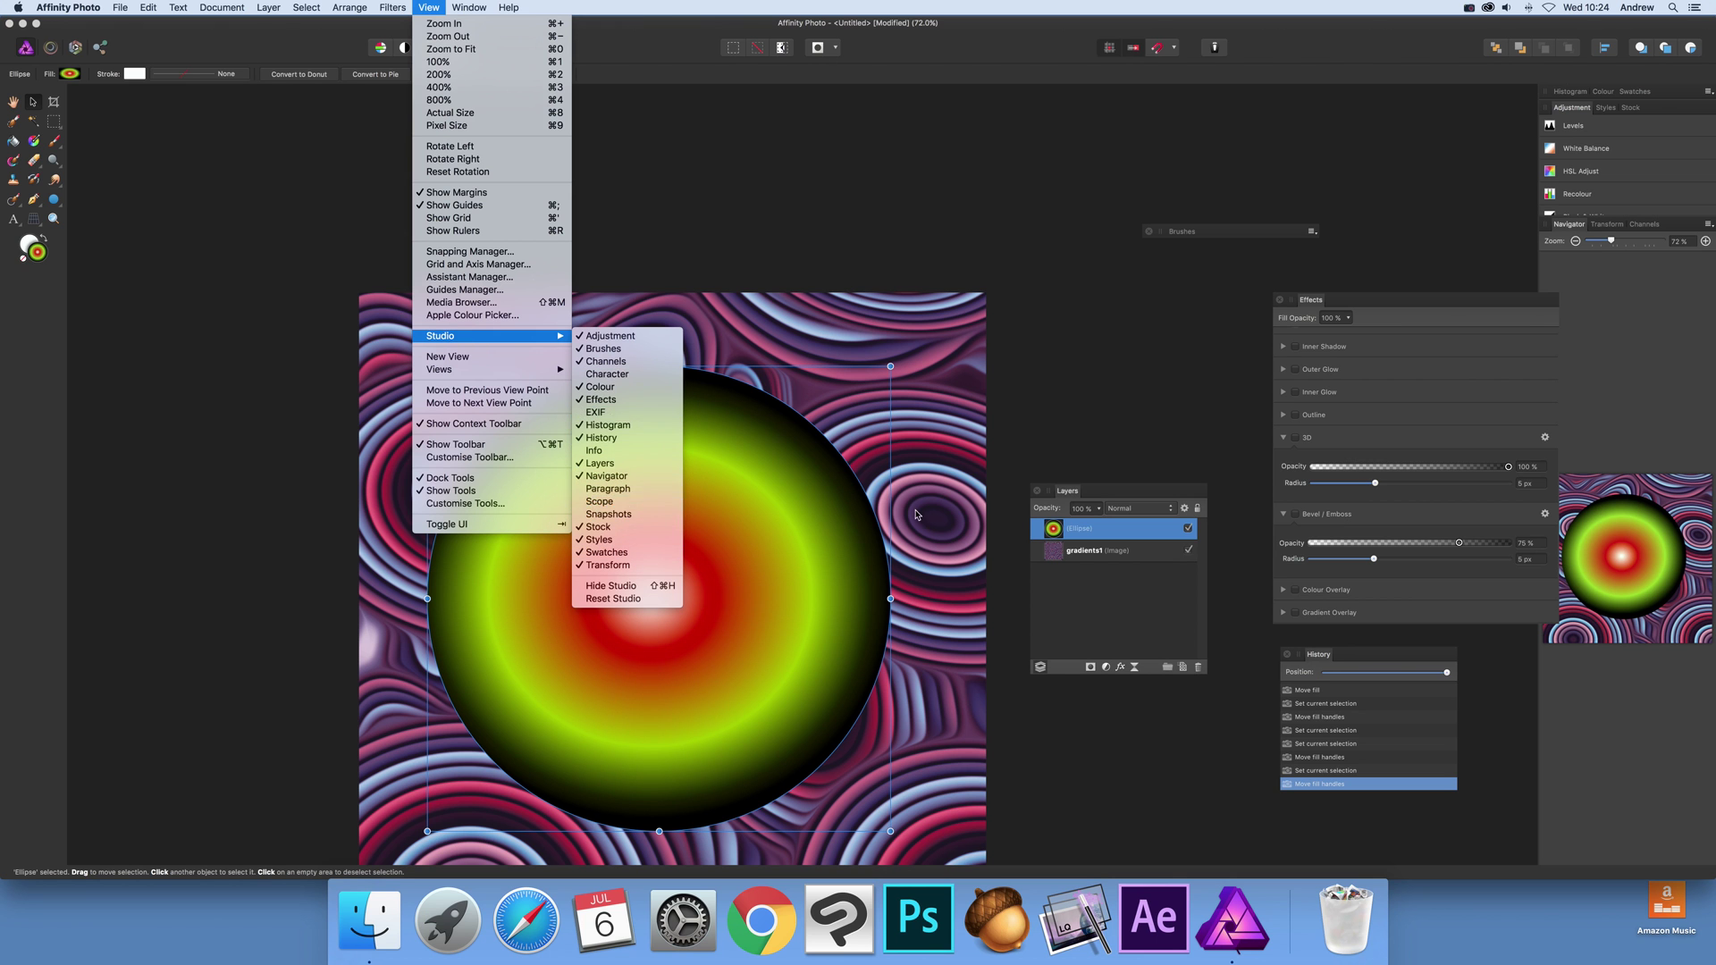
{"action": "left_click", "coordinate": [1073, 497]}
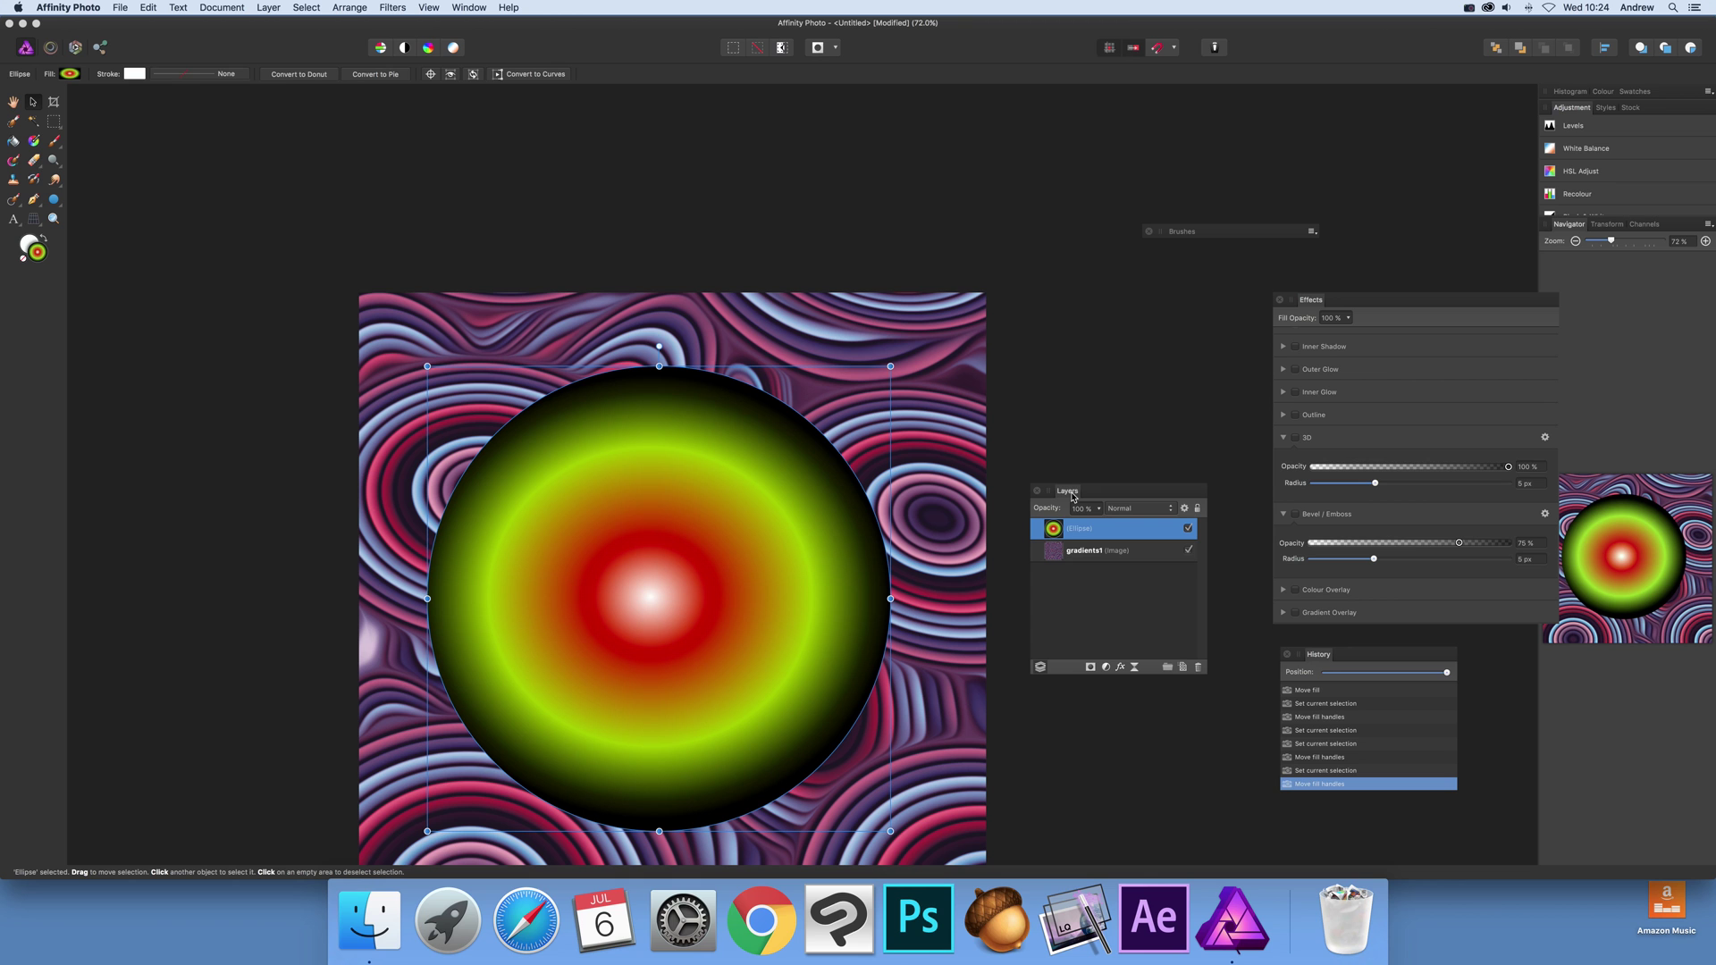
Step: Add a mask to the ellipse layer, nudge the circle slightly up-right, then target the mask
{"action": "left_click", "coordinate": [1090, 668]}
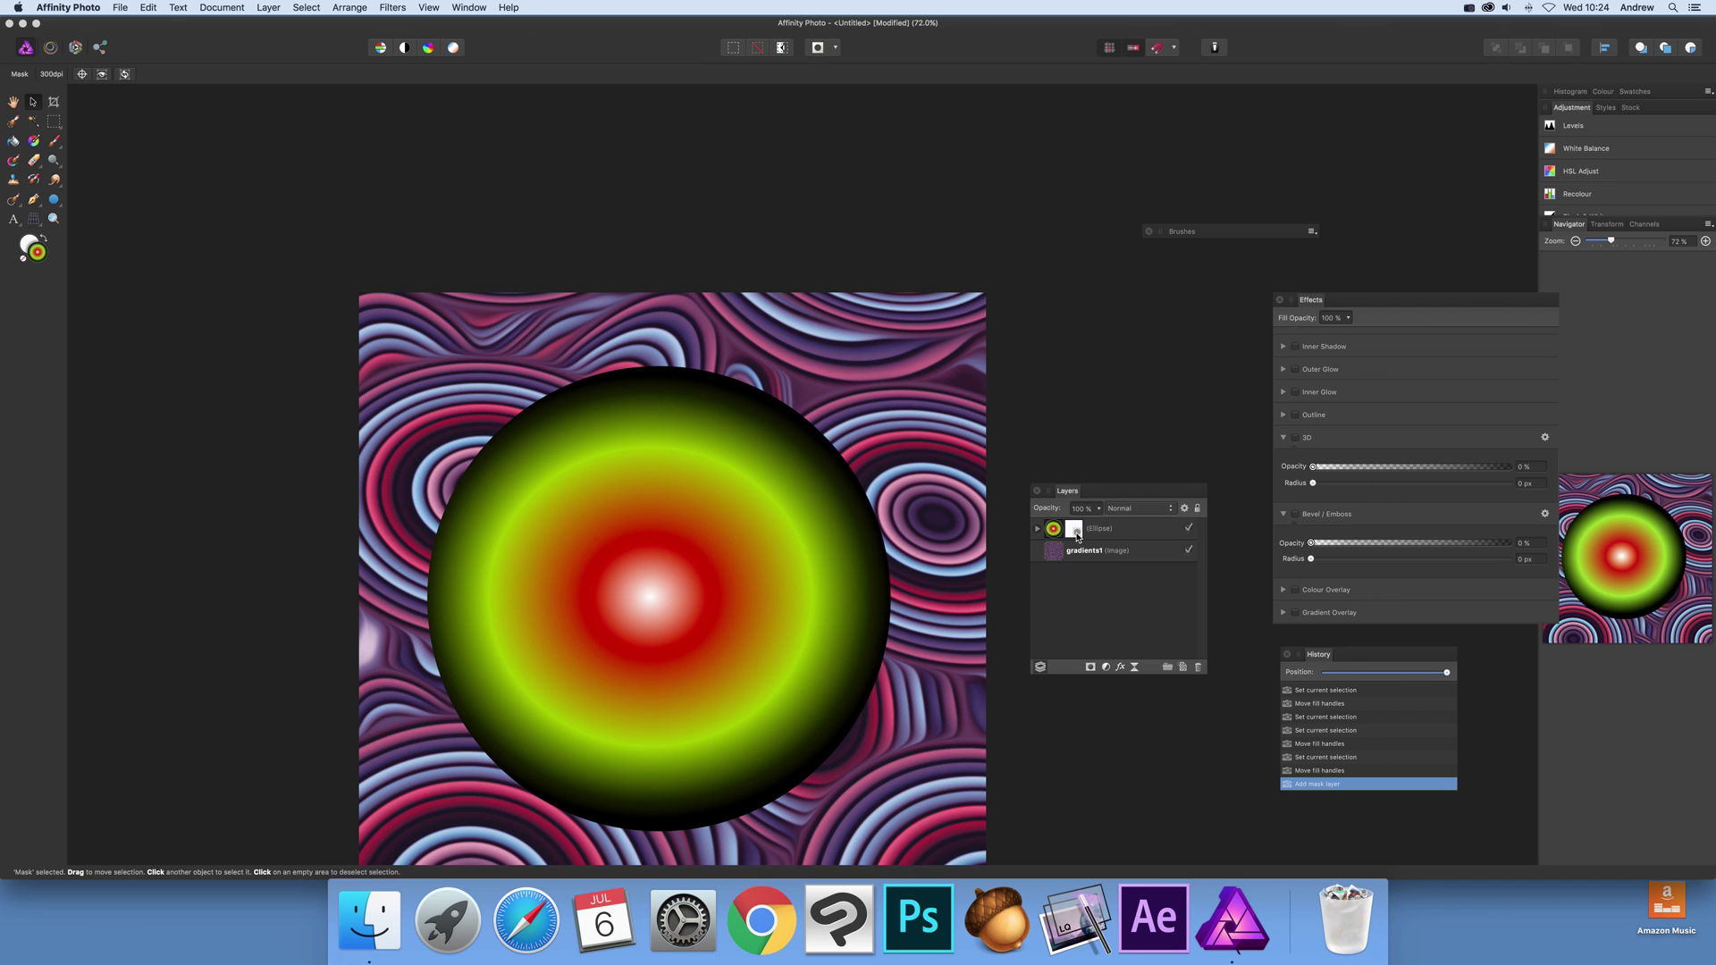
{"action": "left_click", "coordinate": [1076, 534]}
{"action": "left_click", "coordinate": [1055, 530]}
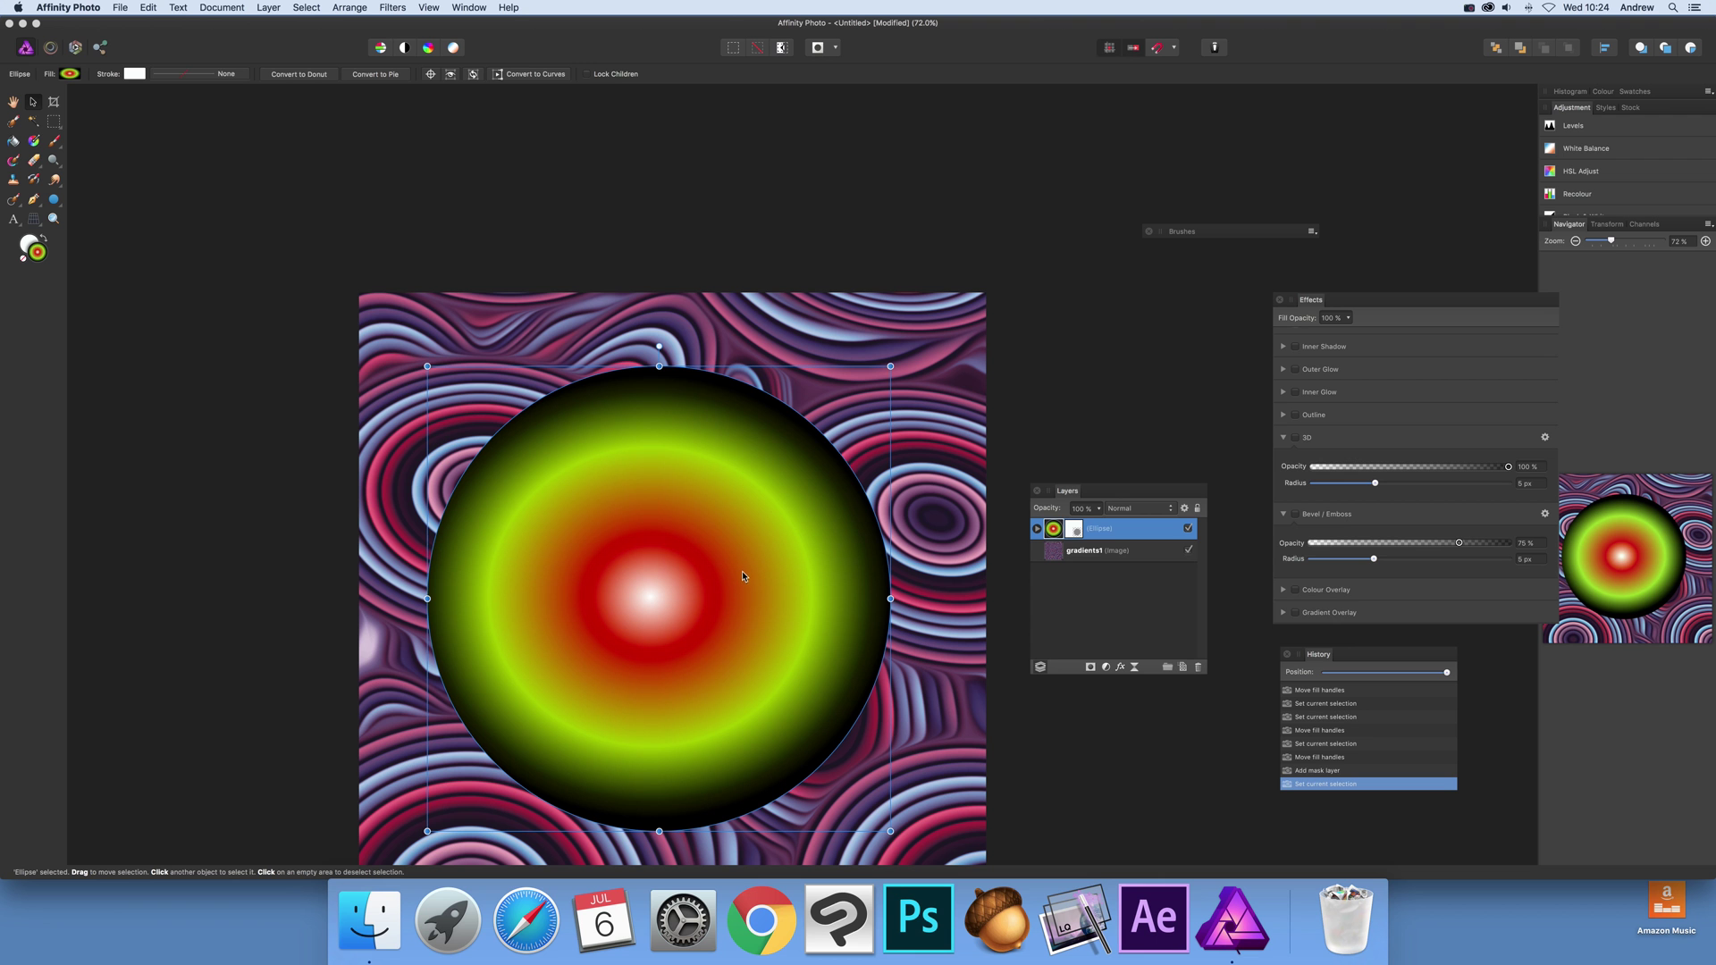
{"action": "mouse_move", "coordinate": [652, 591]}
{"action": "left_mouse_down"}
{"action": "mouse_move", "coordinate": [571, 484]}
{"action": "mouse_move", "coordinate": [702, 598]}
{"action": "mouse_move", "coordinate": [661, 577]}
{"action": "left_mouse_up"}
{"action": "left_click", "coordinate": [1075, 531]}
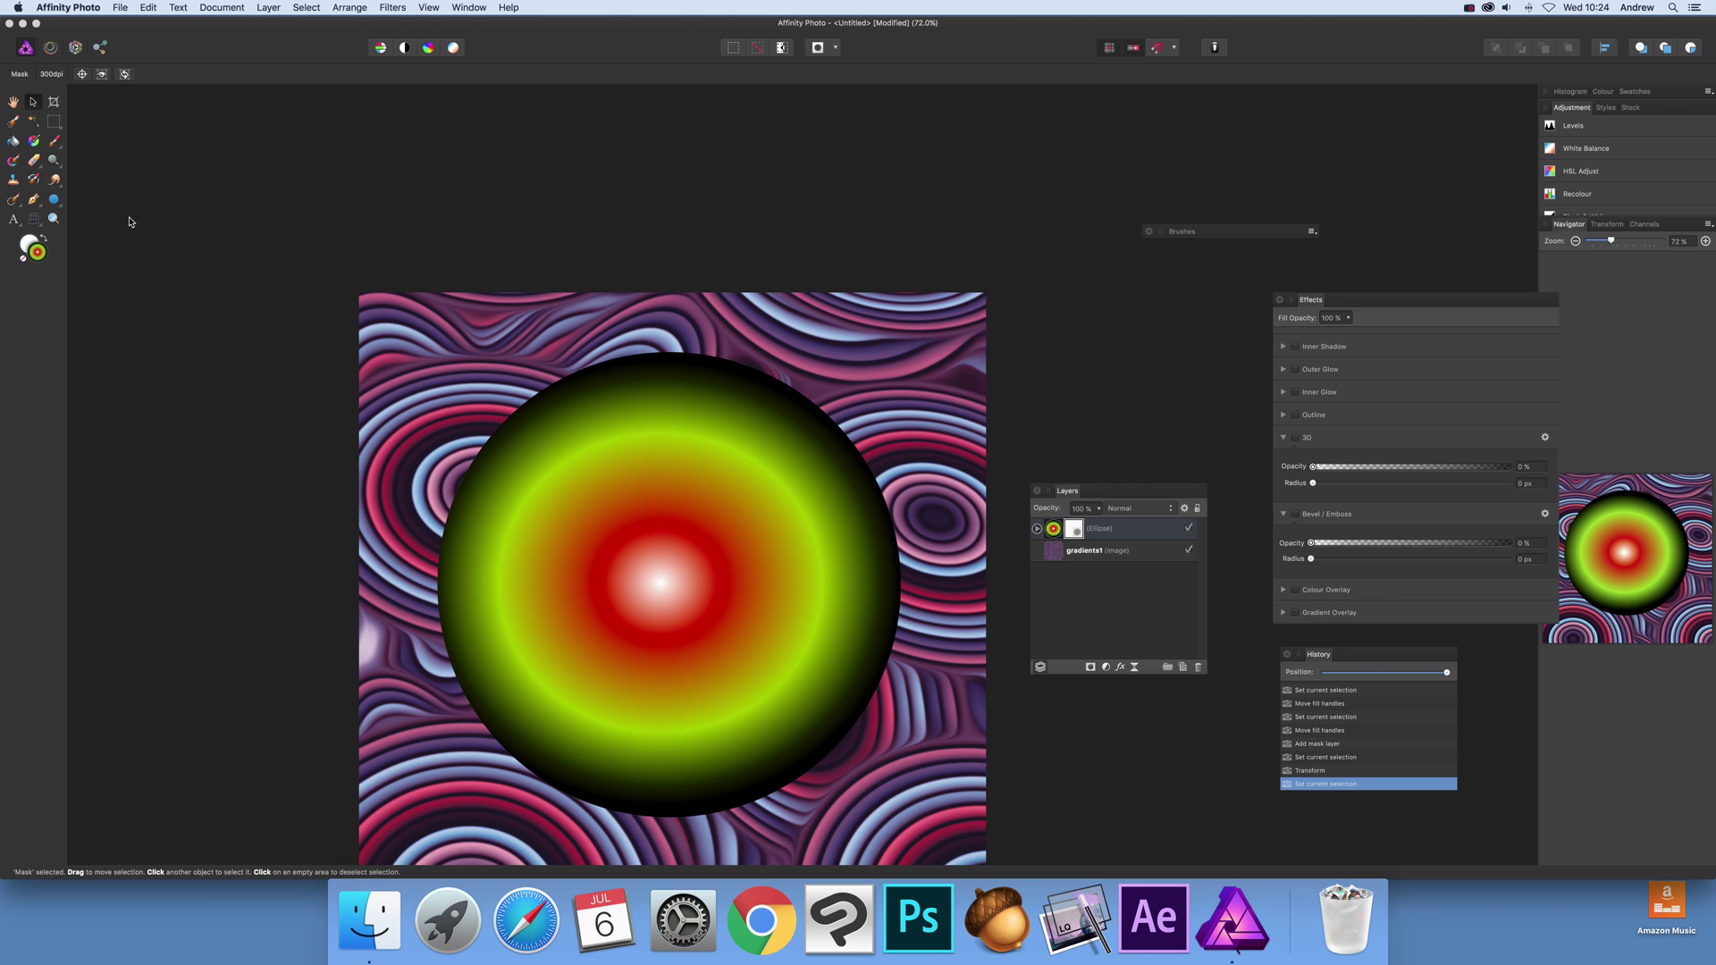
{"action": "left_click", "coordinate": [35, 143]}
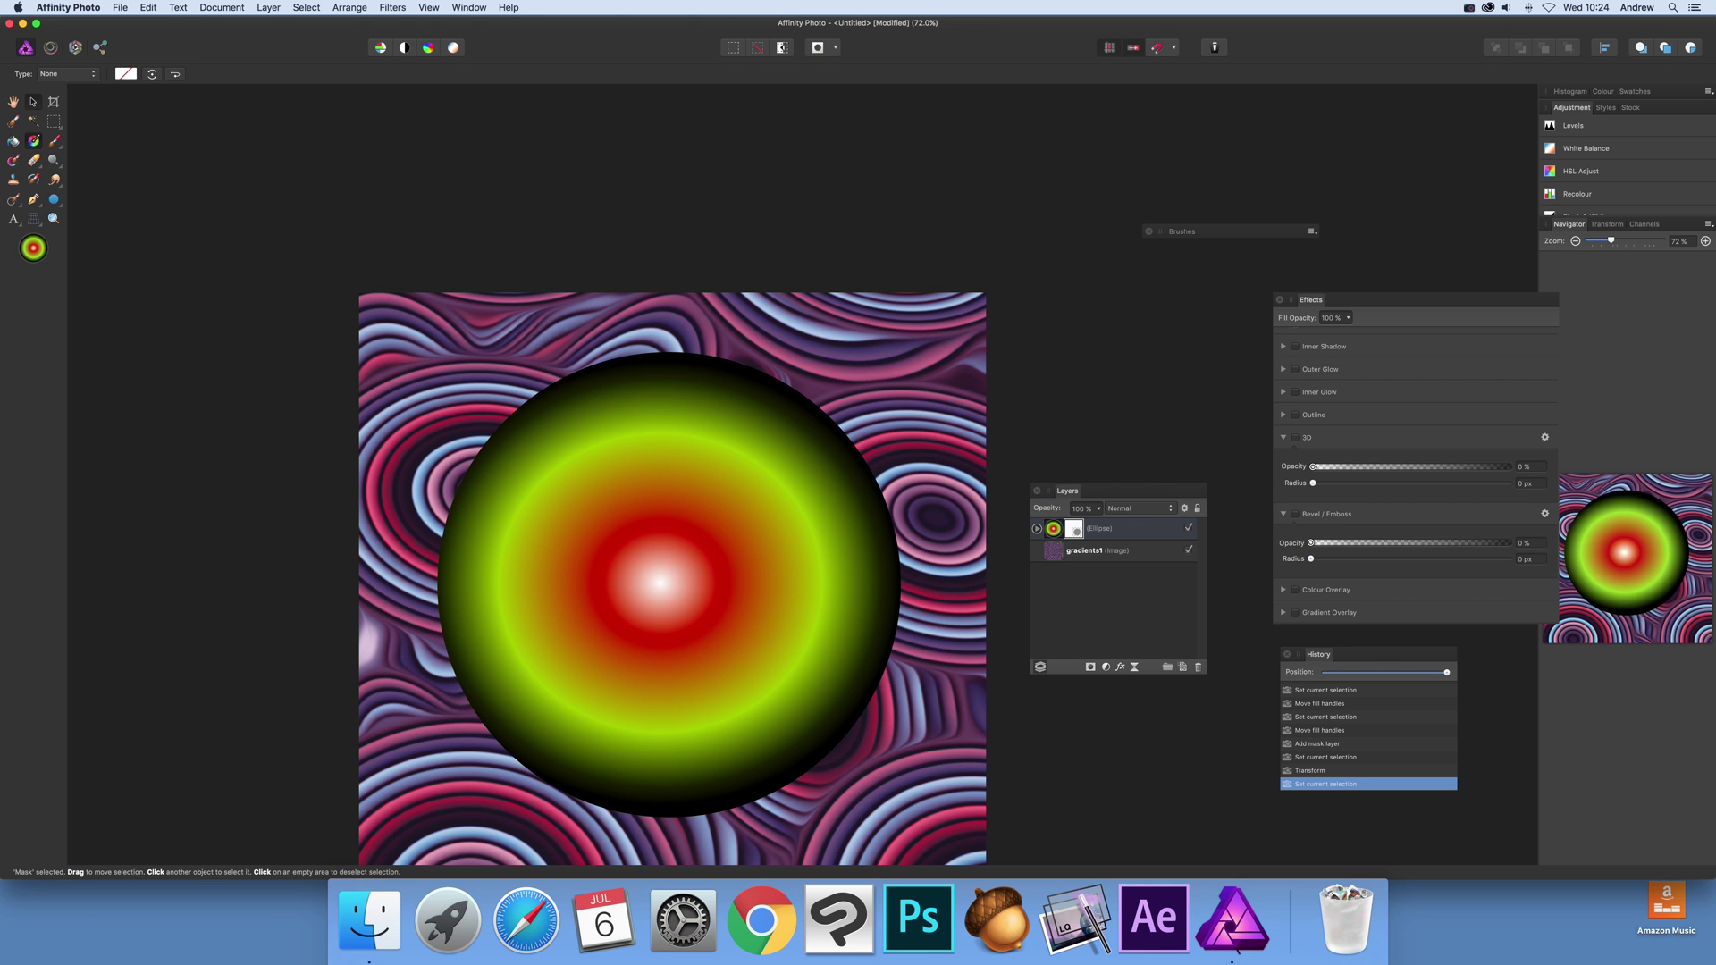
{"action": "left_click_drag", "start_coordinate": [786, 459], "coordinate": [682, 583]}
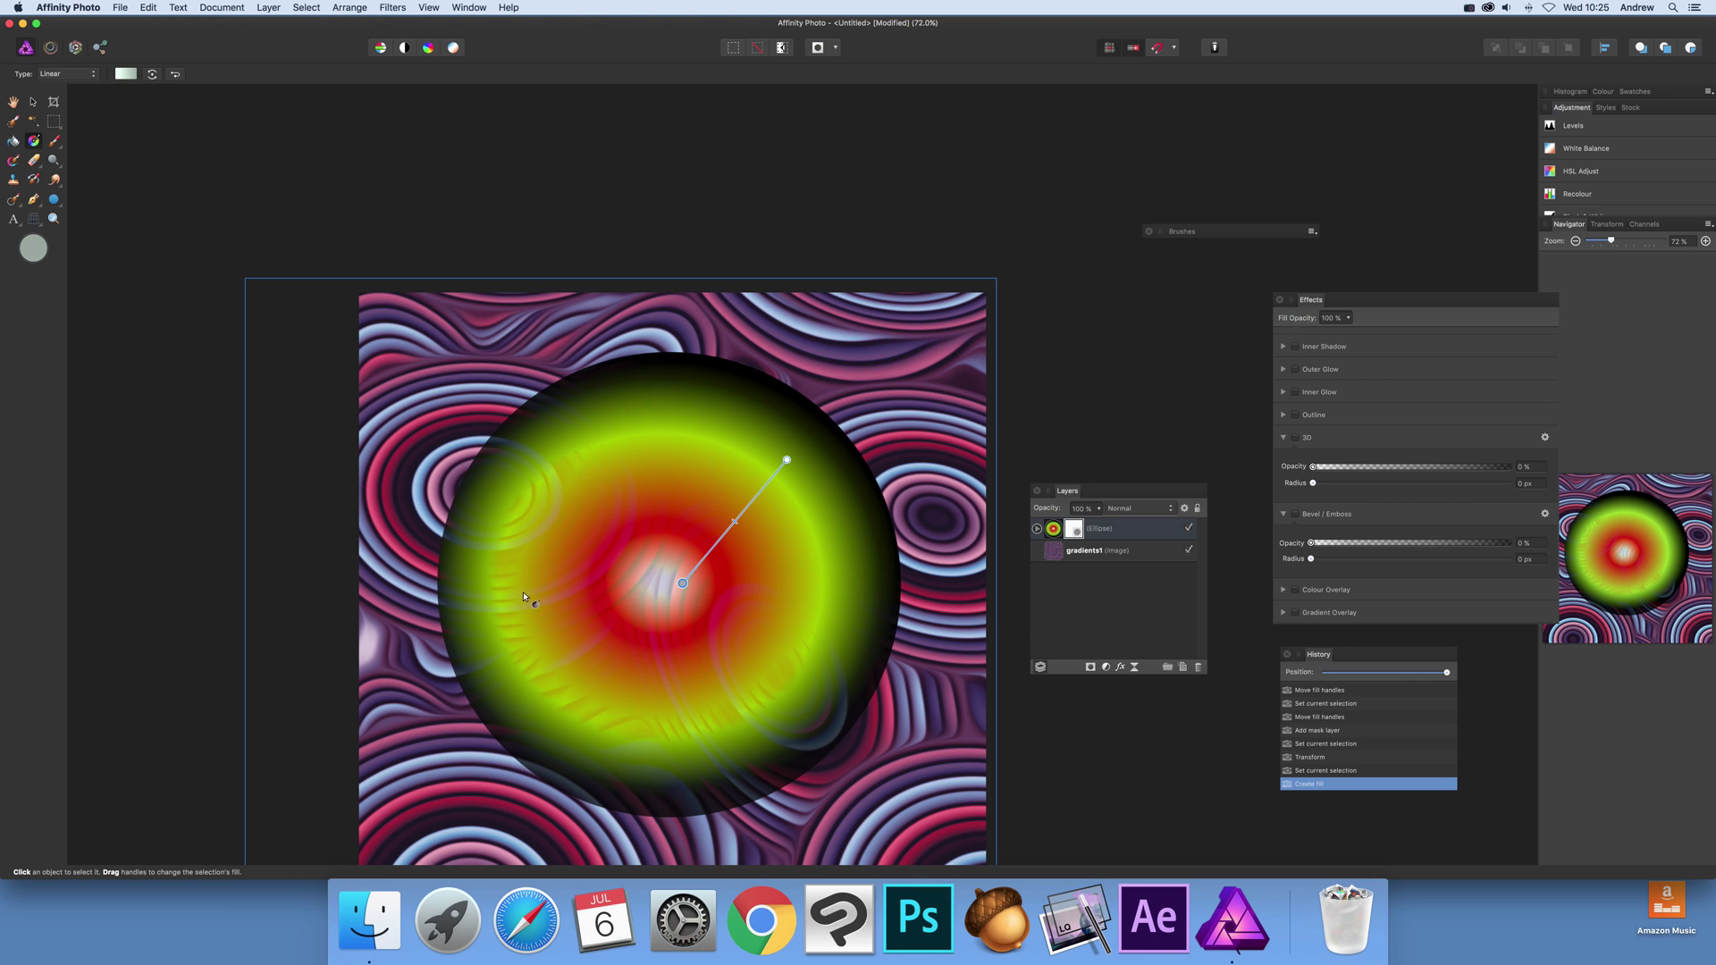
{"action": "left_click", "coordinate": [152, 11]}
{"action": "left_click", "coordinate": [170, 25]}
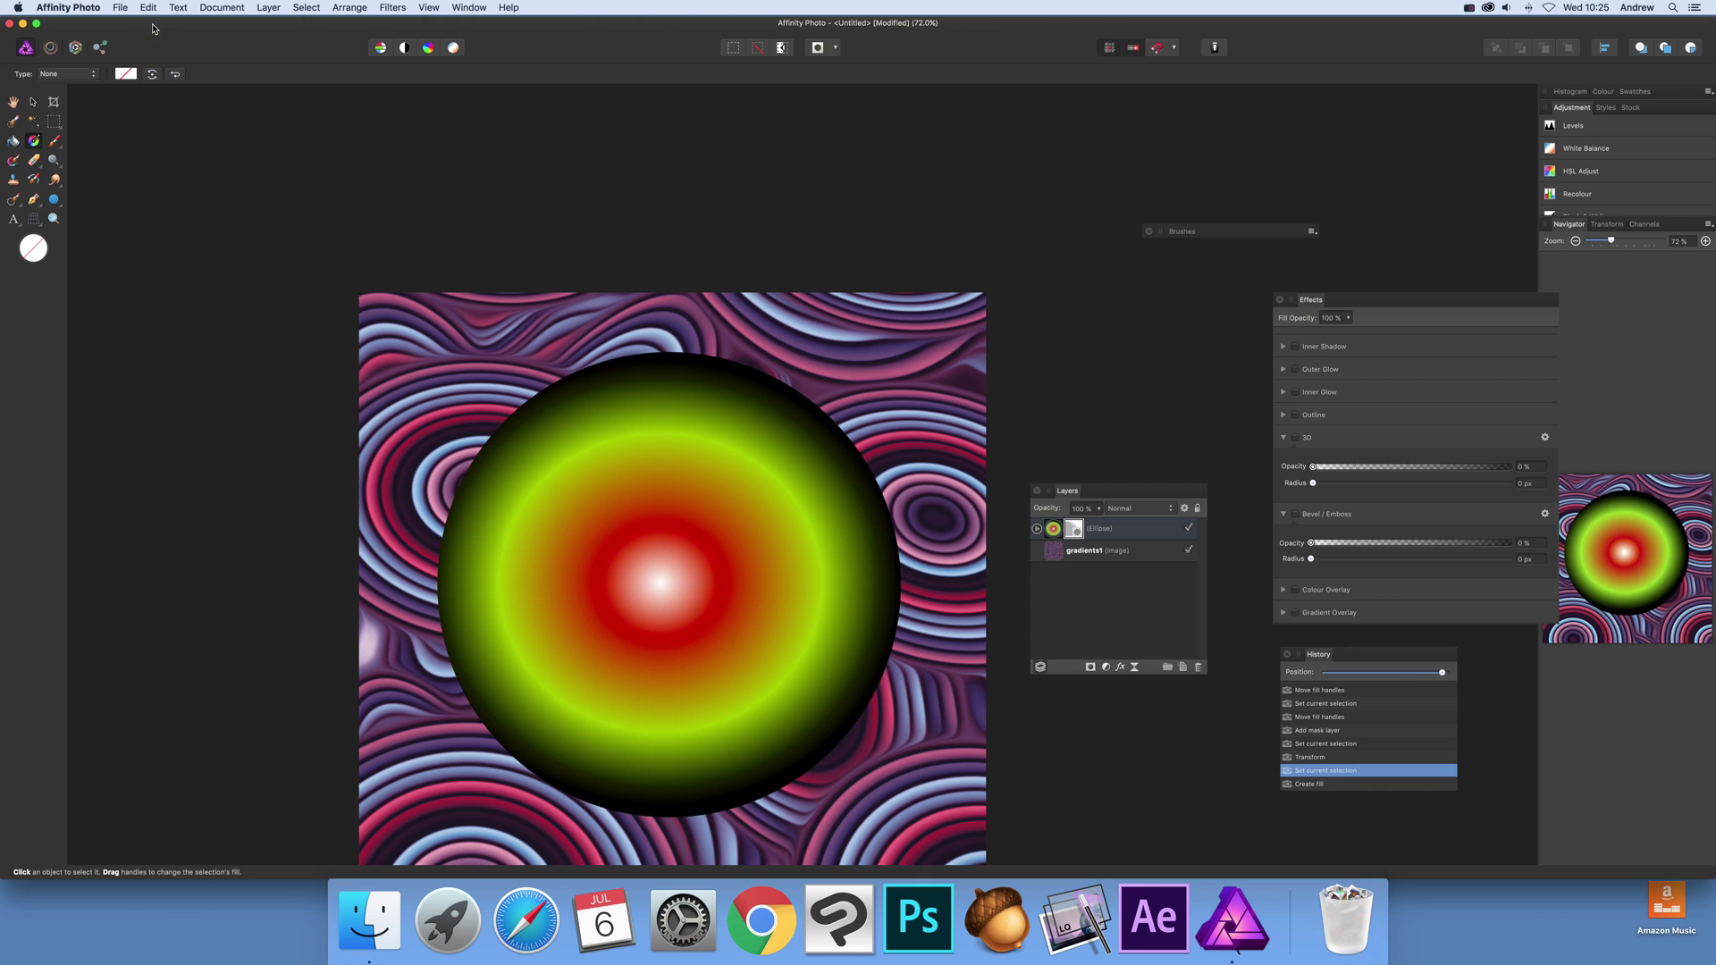
Step: Switch to the Paint Brush and, after grey test strokes, set its colour to black
{"action": "left_click", "coordinate": [56, 142]}
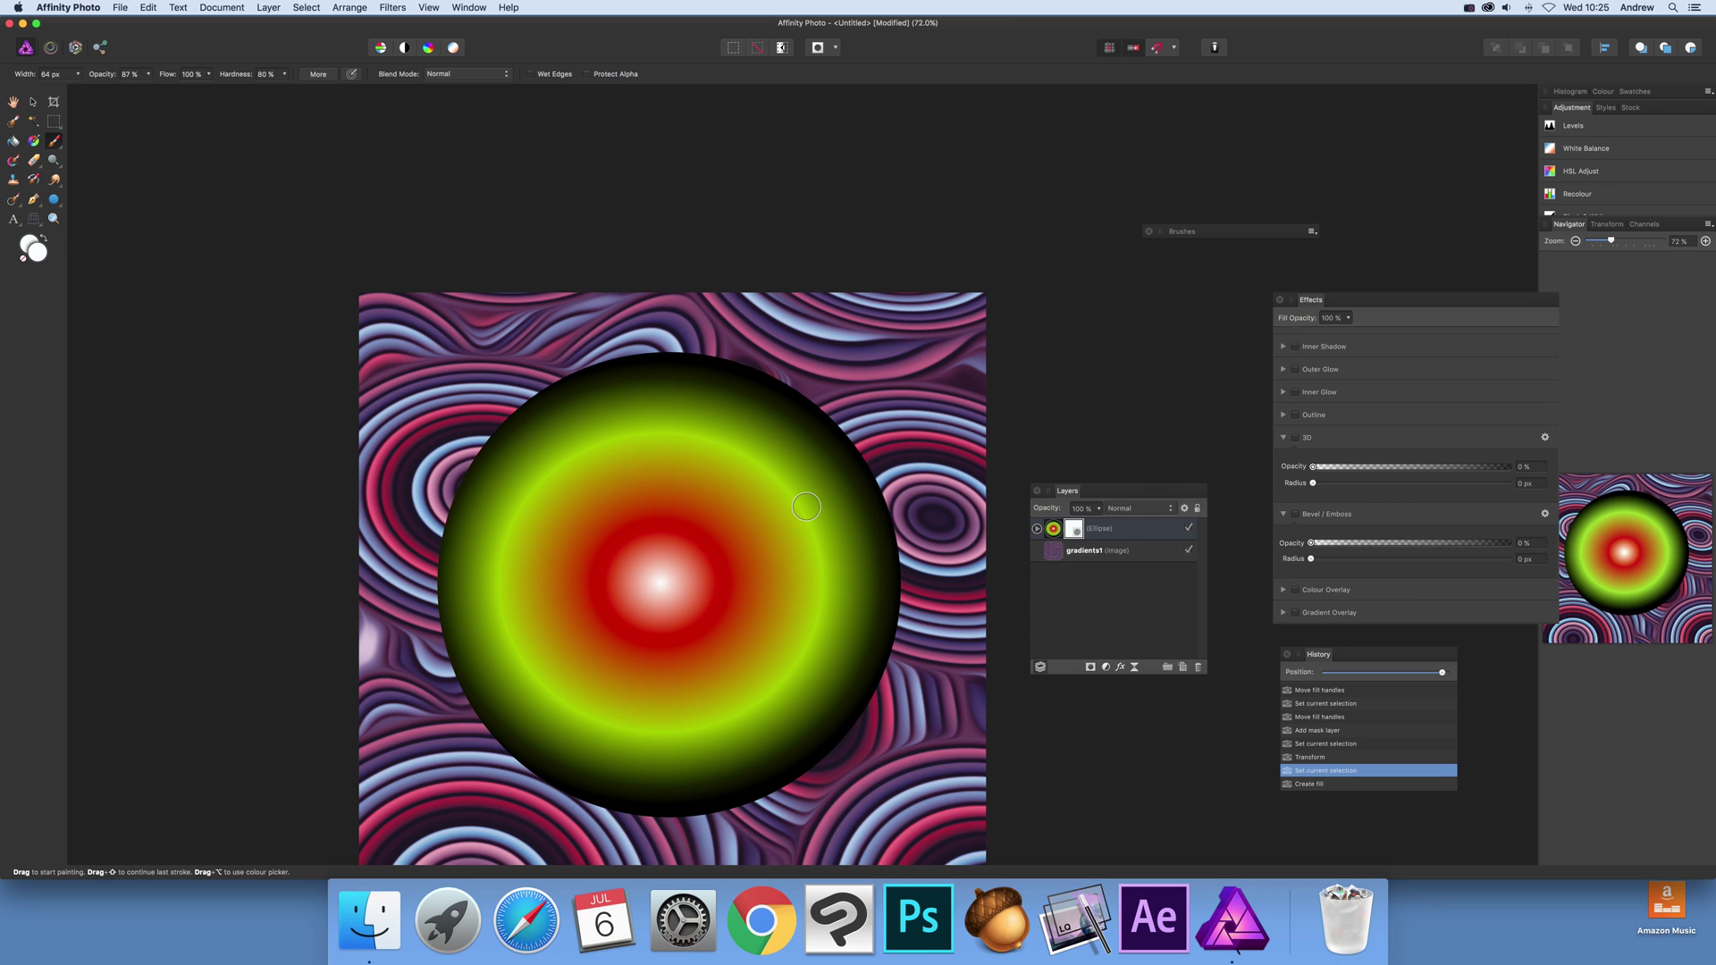
{"action": "left_click", "coordinate": [751, 545]}
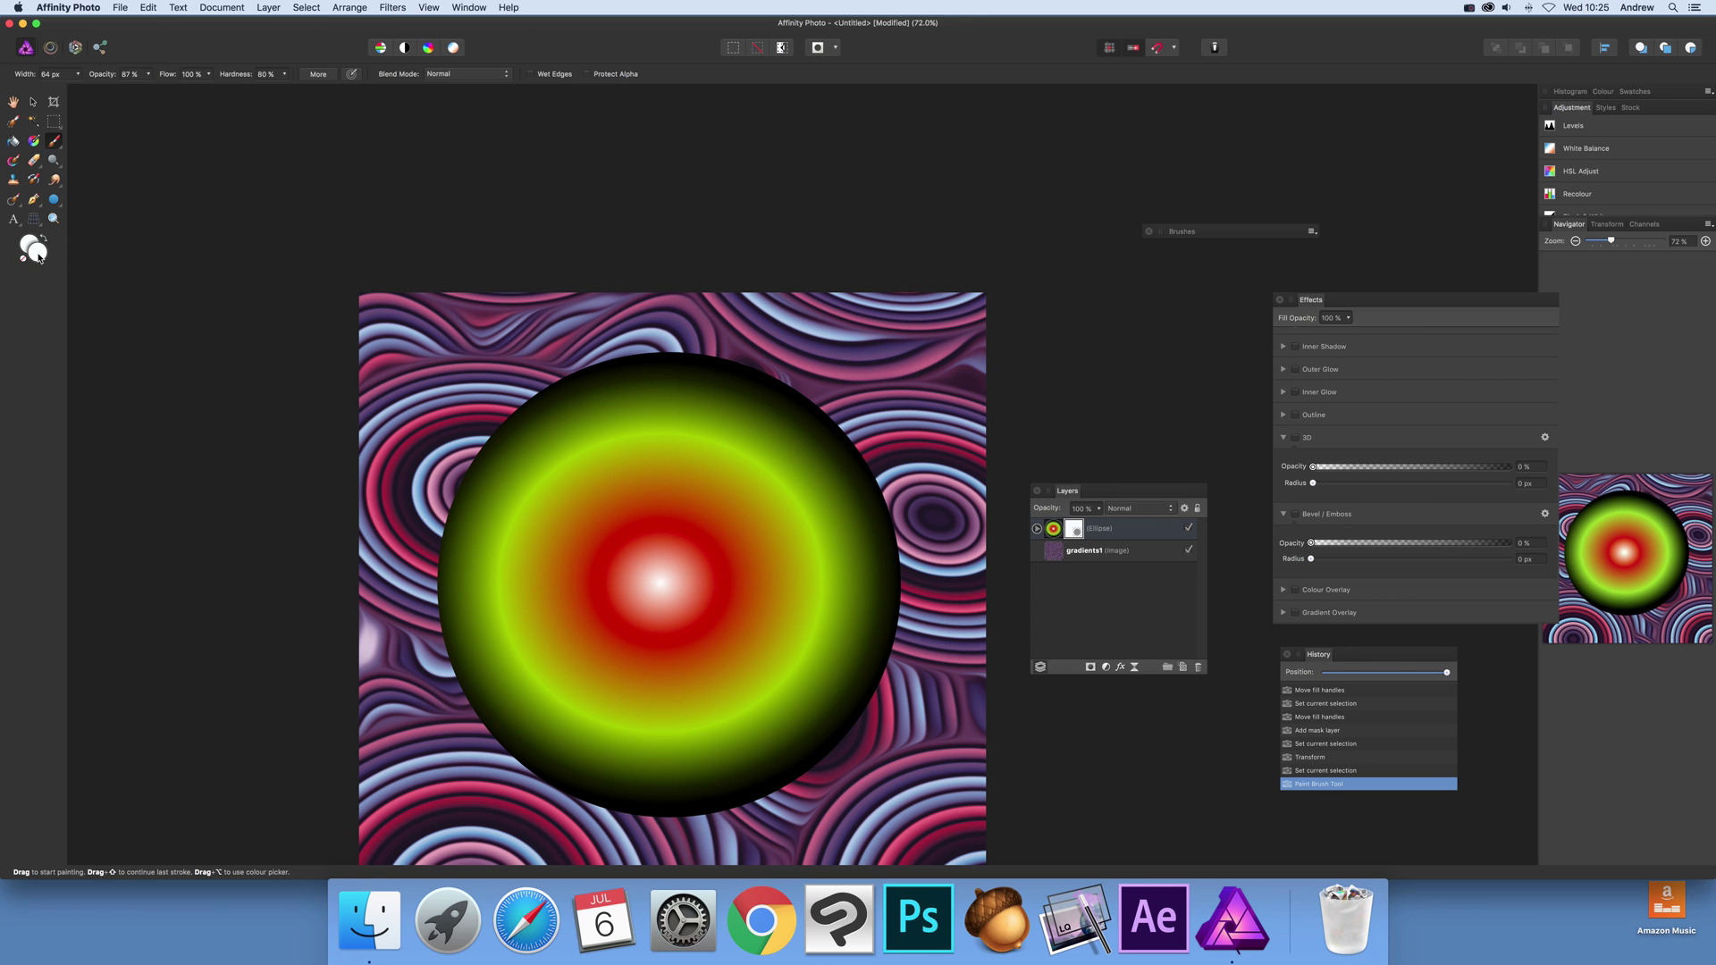
{"action": "double_click", "coordinate": [34, 250]}
{"action": "left_click_drag", "start_coordinate": [415, 608], "coordinate": [370, 643]}
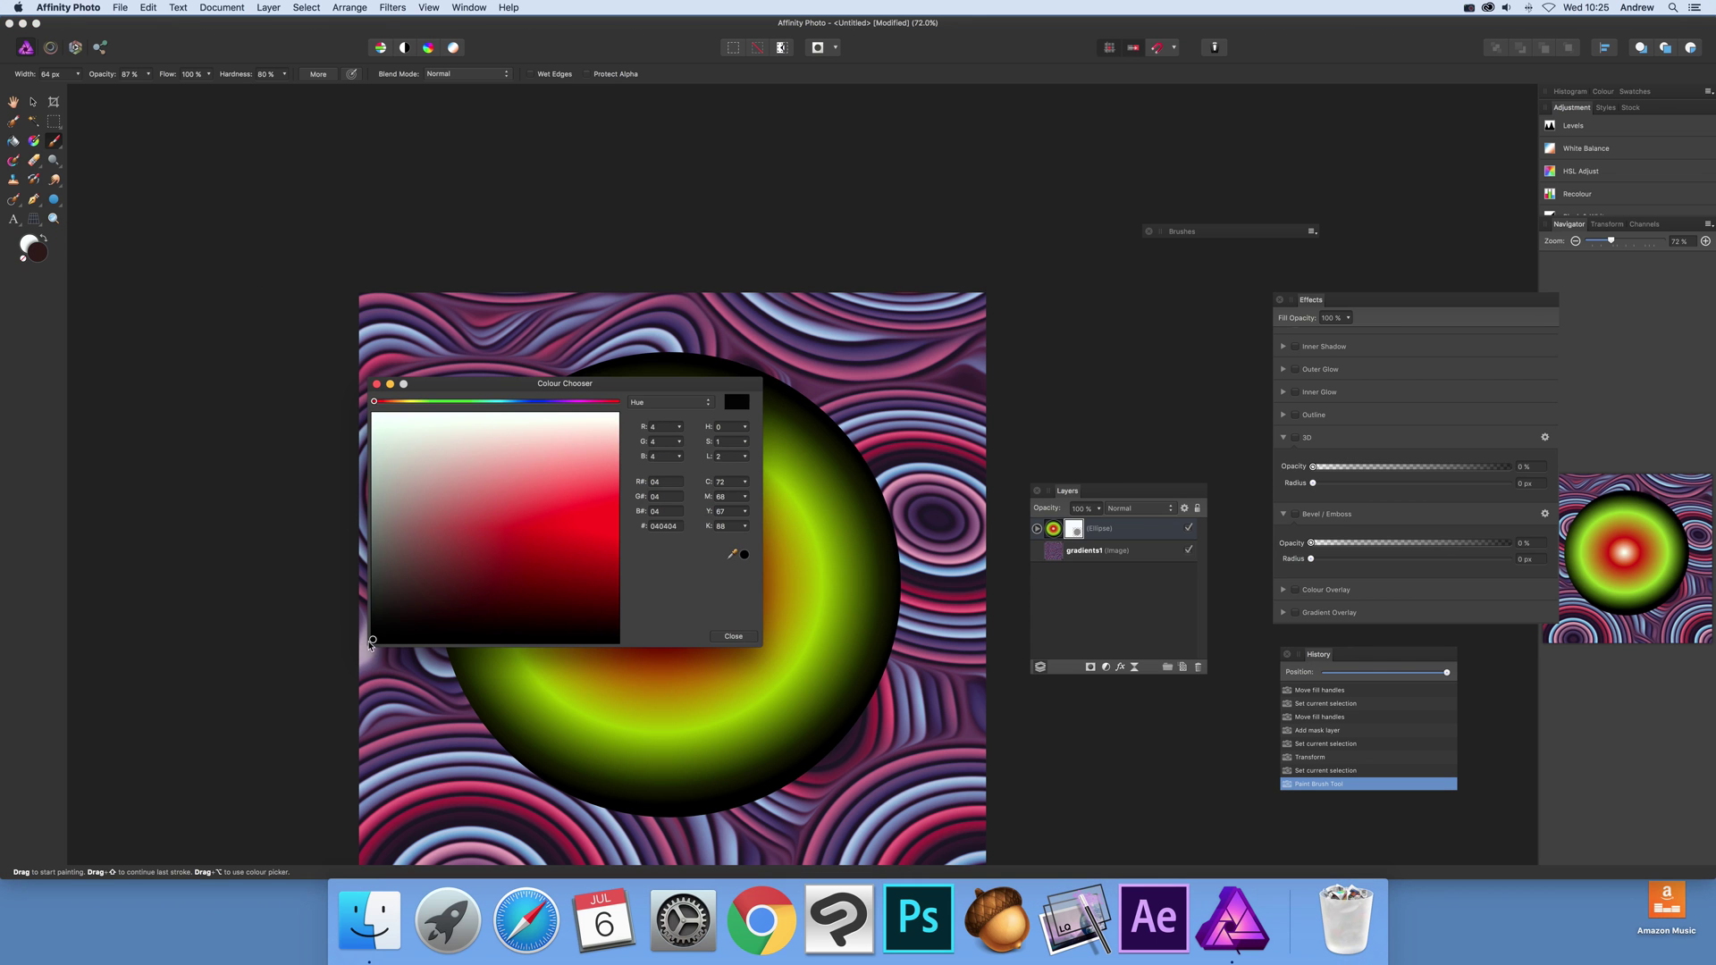
{"action": "left_click", "coordinate": [371, 509]}
{"action": "left_click", "coordinate": [733, 636]}
{"action": "left_click_drag", "start_coordinate": [824, 501], "coordinate": [803, 517]}
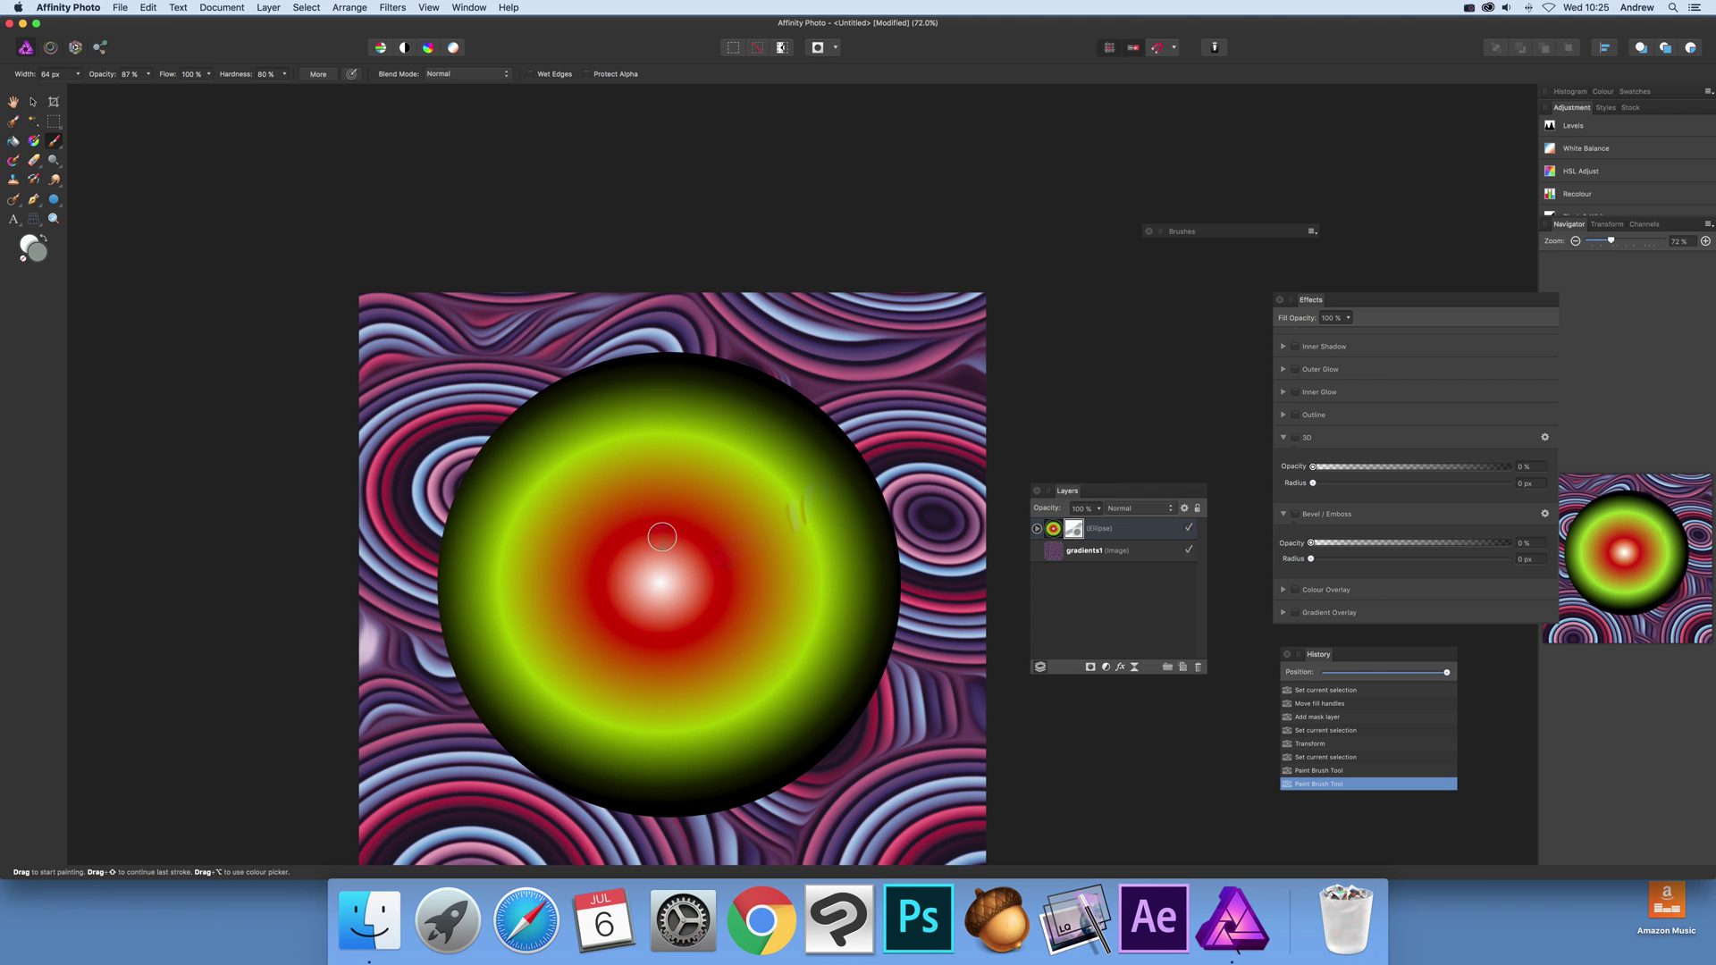
{"action": "left_click", "coordinate": [41, 258]}
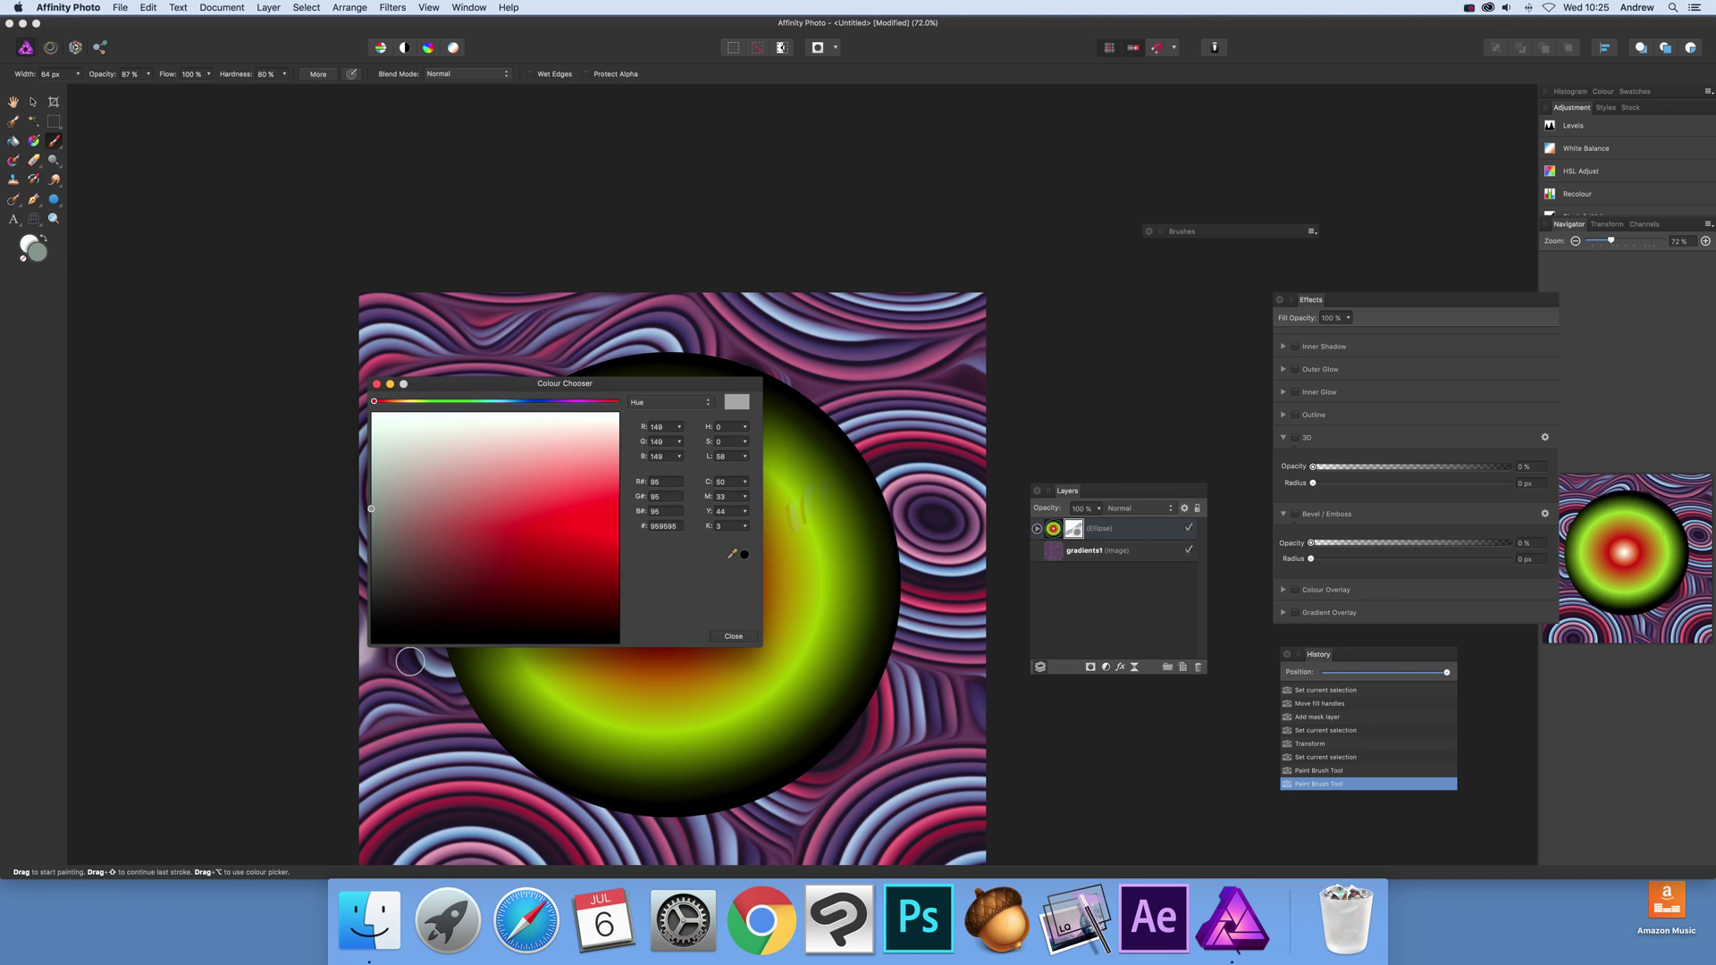
{"action": "left_click", "coordinate": [371, 643]}
{"action": "left_click", "coordinate": [734, 636]}
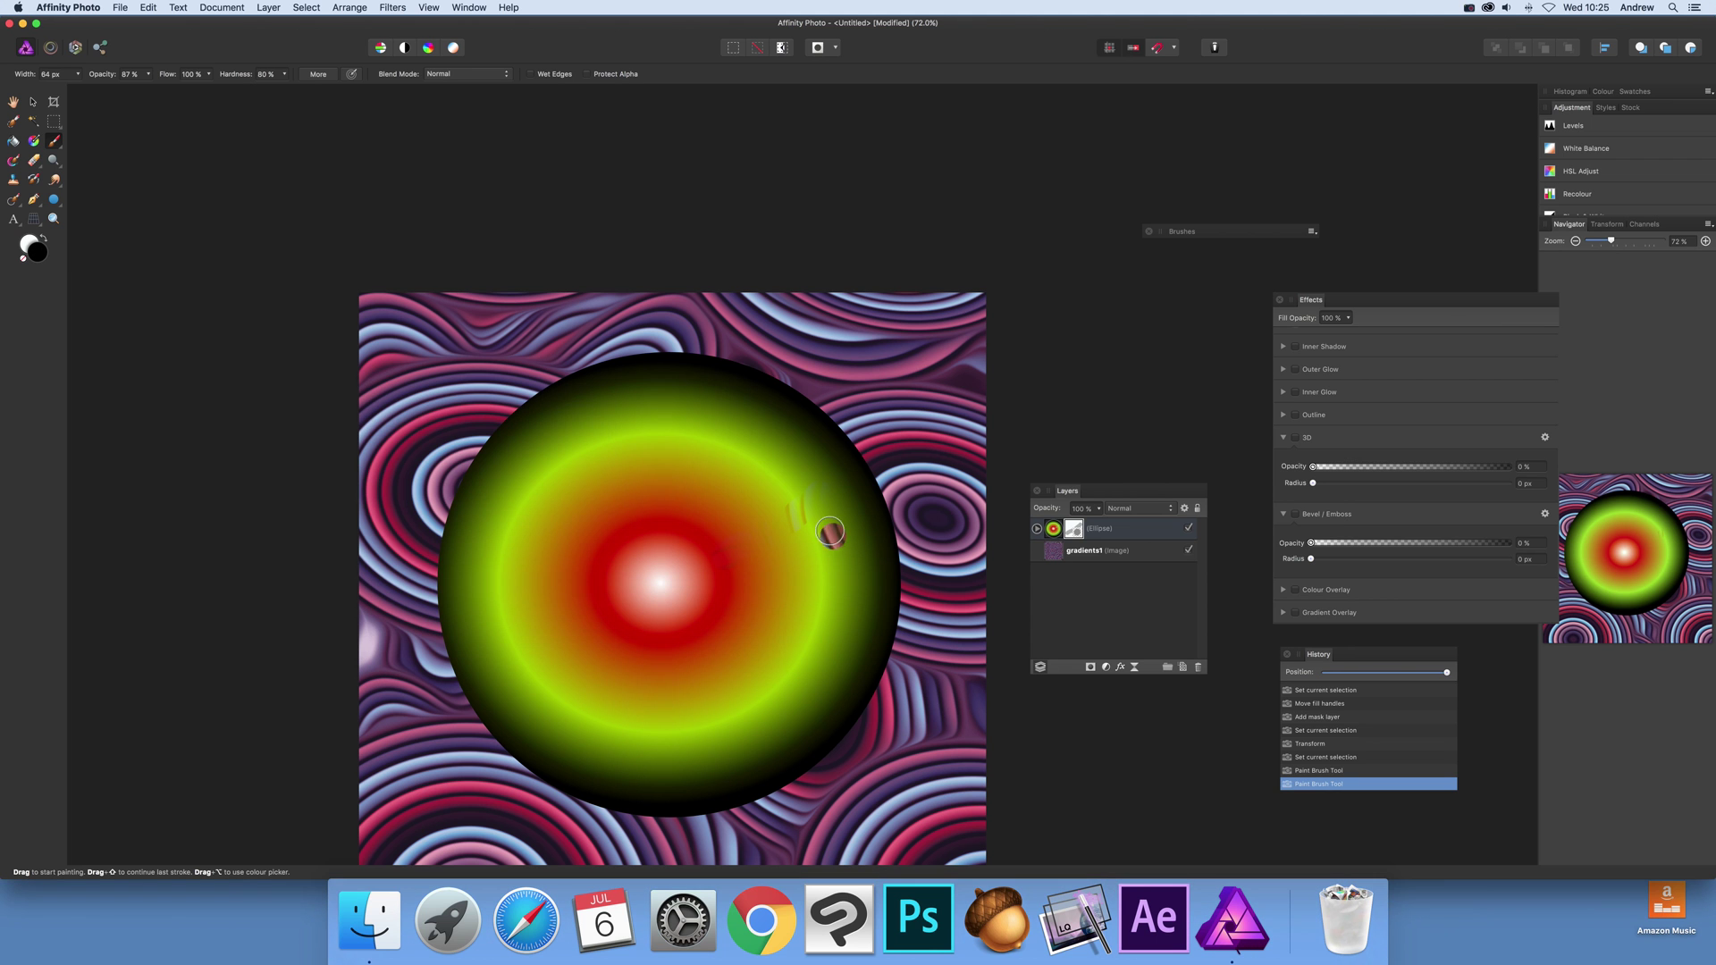
Step: Paint diagonal, horizontal and lower diagonal black strokes on the mask as leaf holes
{"action": "left_click_drag", "start_coordinate": [785, 469], "coordinate": [706, 538]}
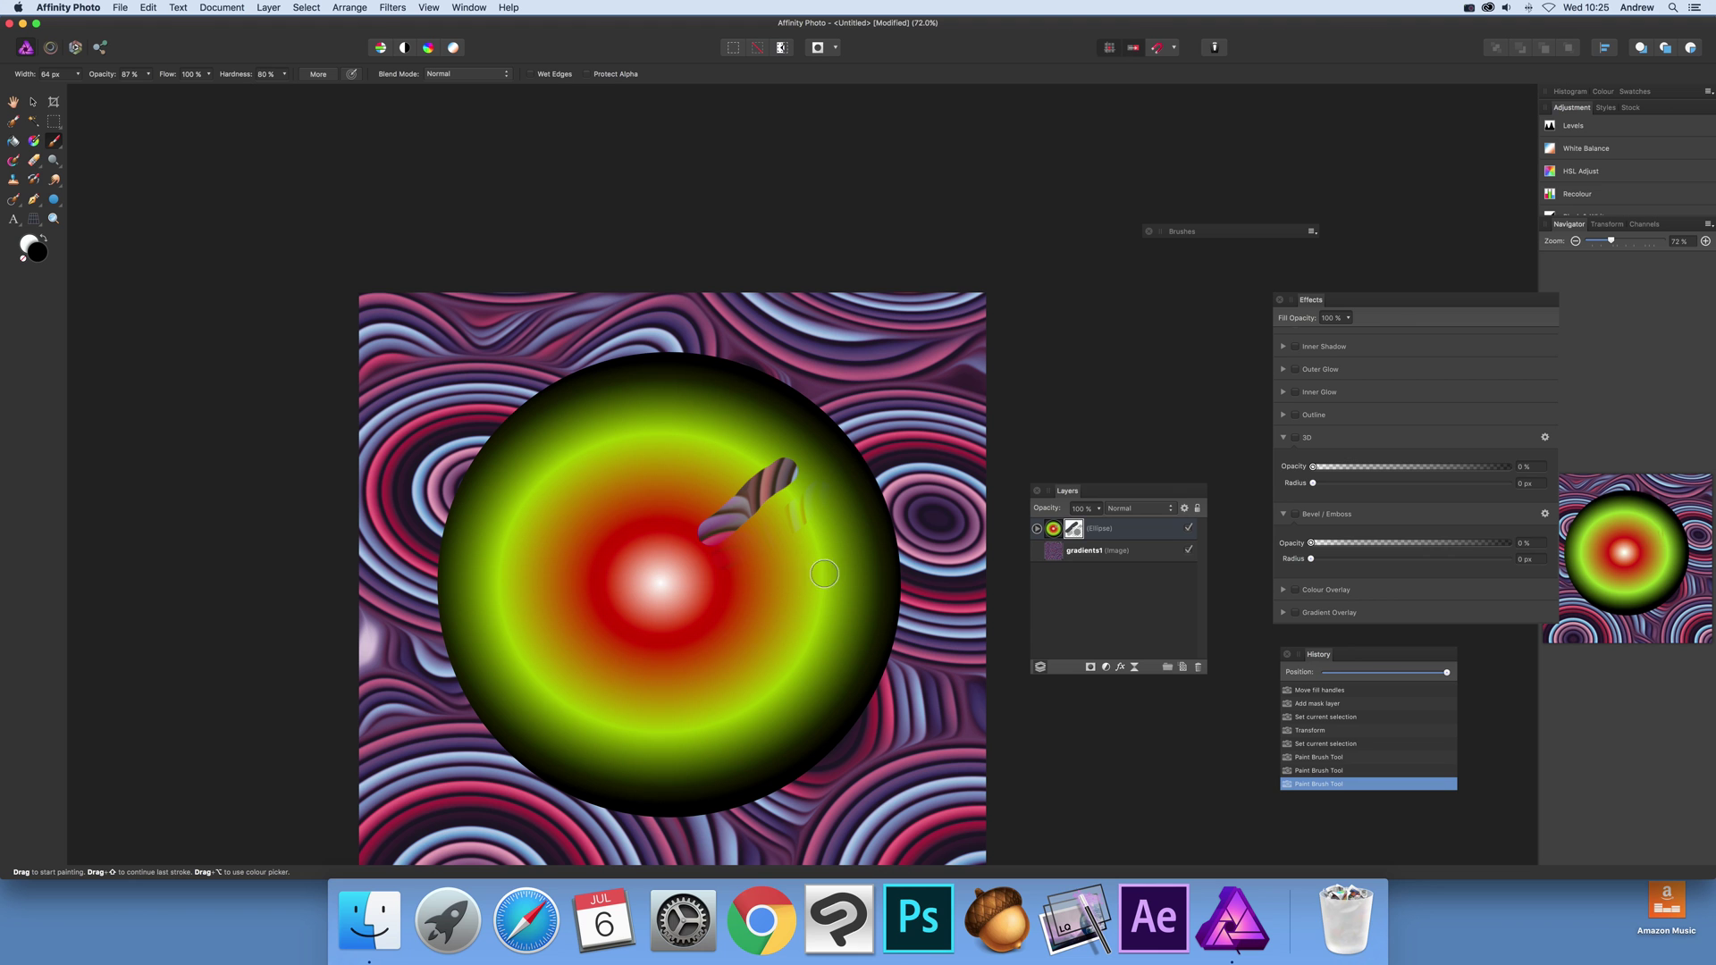
{"action": "left_click_drag", "start_coordinate": [831, 573], "coordinate": [720, 573]}
{"action": "left_click_drag", "start_coordinate": [796, 672], "coordinate": [713, 625]}
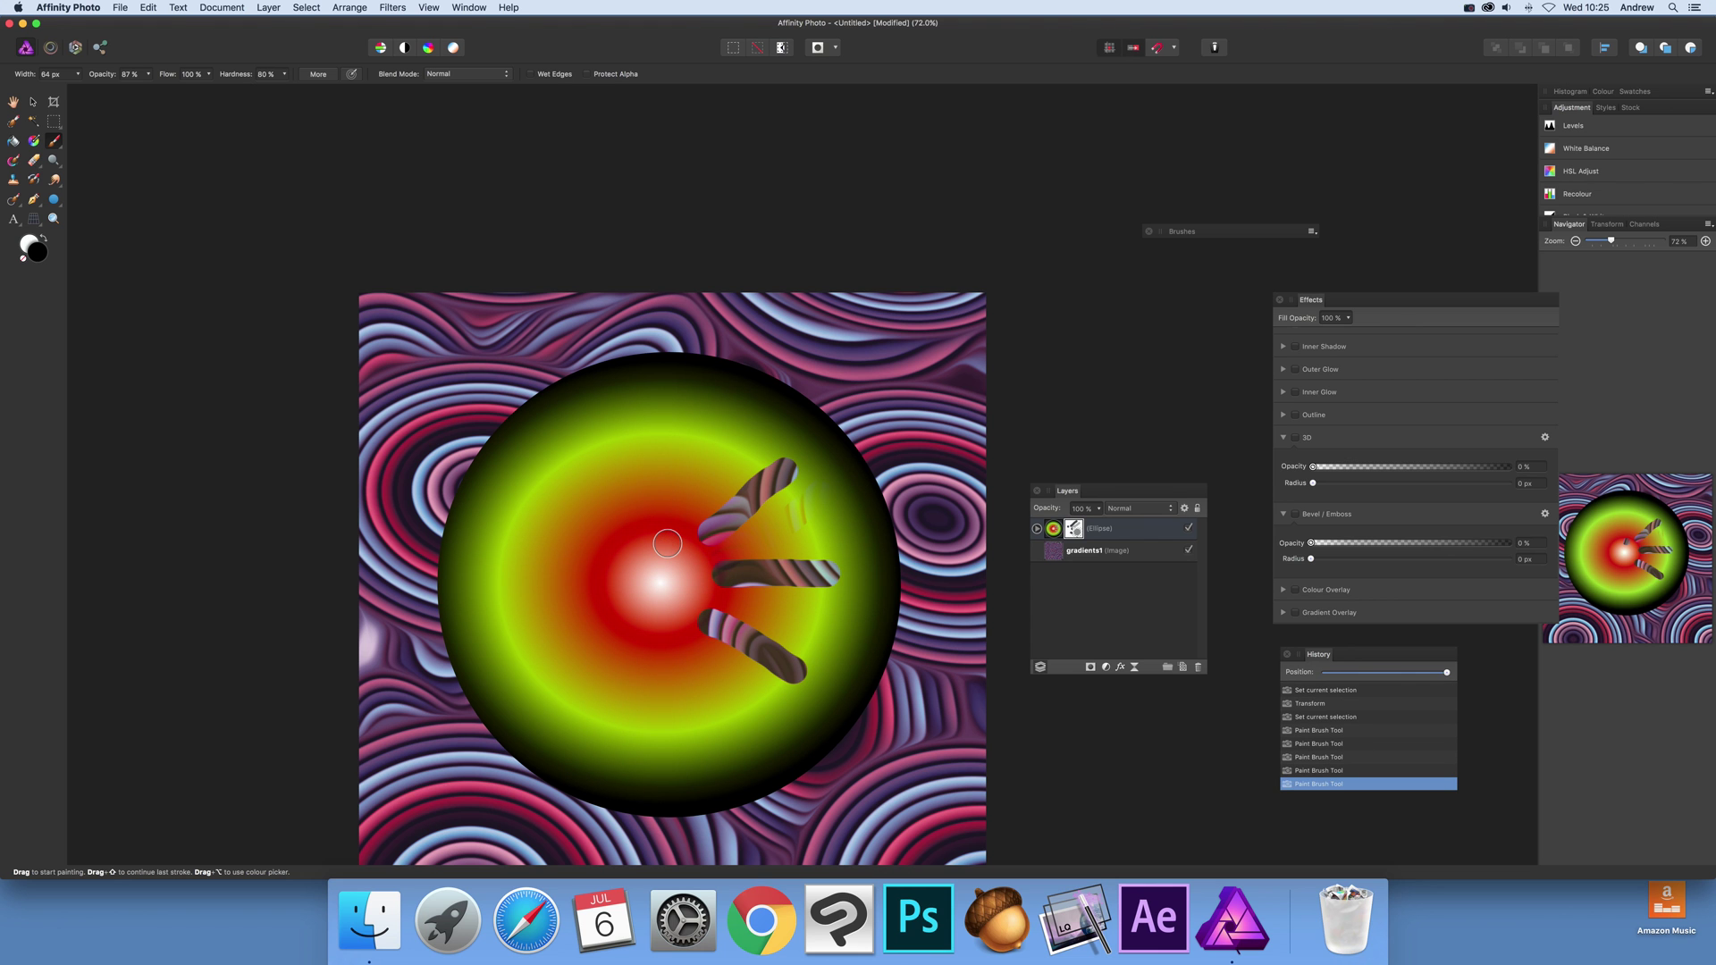
{"action": "left_click", "coordinate": [1081, 530], "text": "super"}
Step: Apply an 8-mirror Mirror filter to the mask, shifting its centre to reshape the petals
{"action": "left_click", "coordinate": [400, 9]}
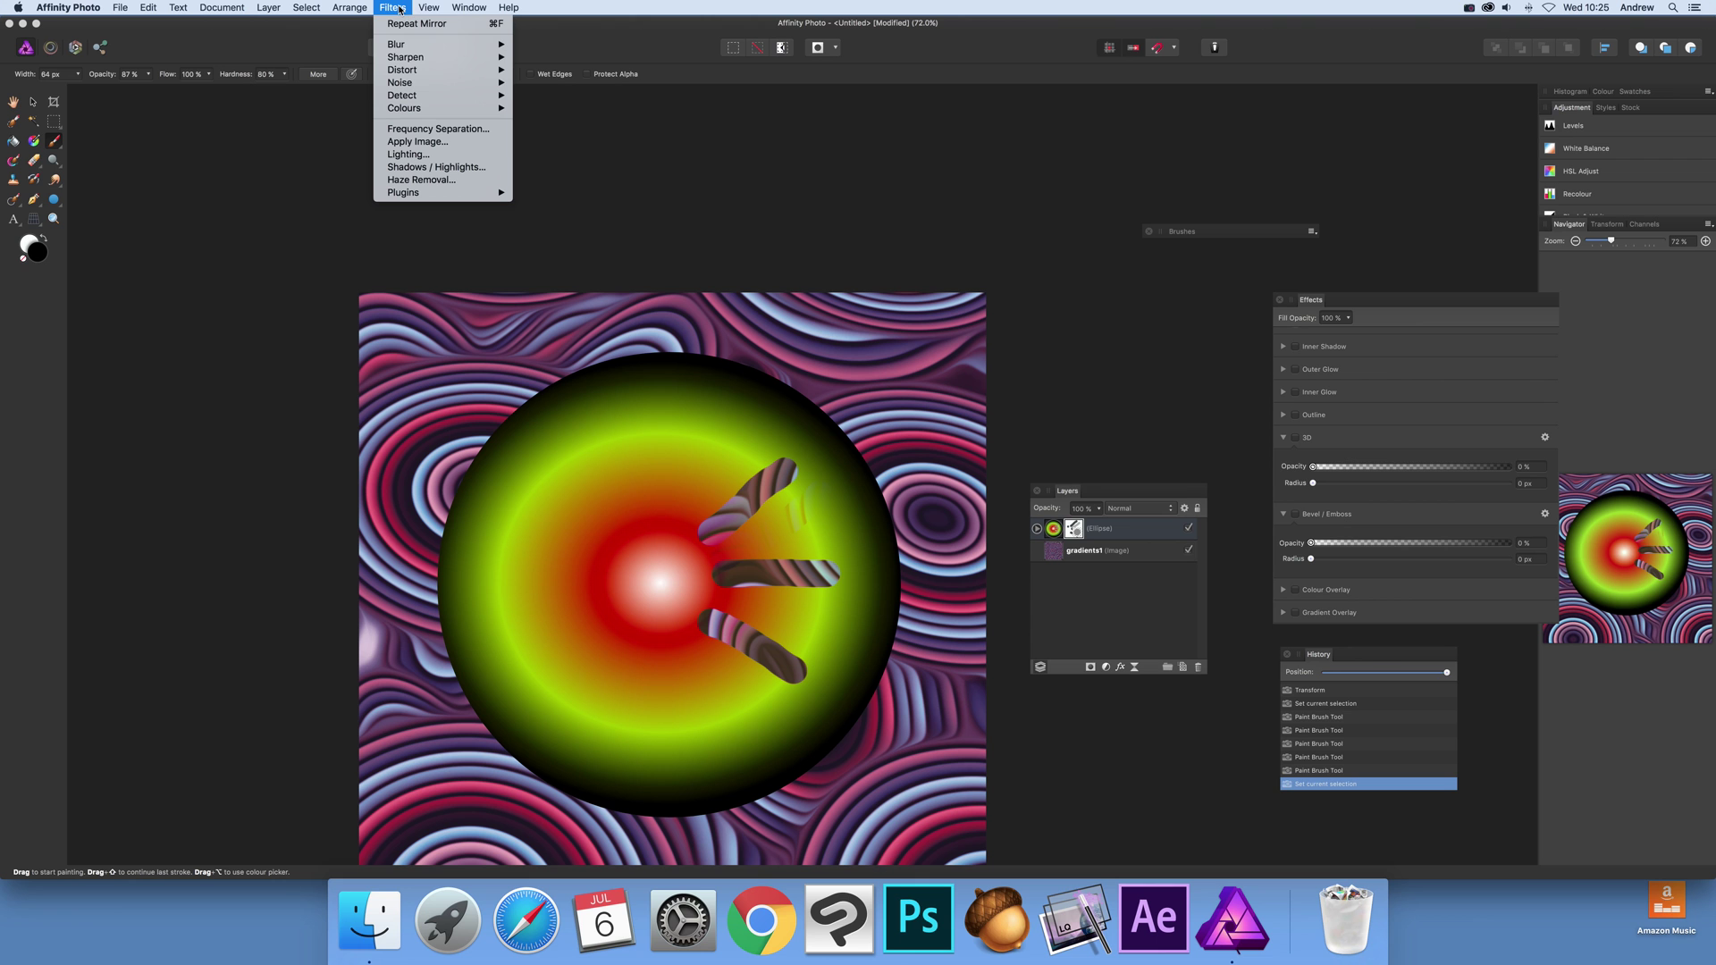
{"action": "mouse_move", "coordinate": [447, 70]}
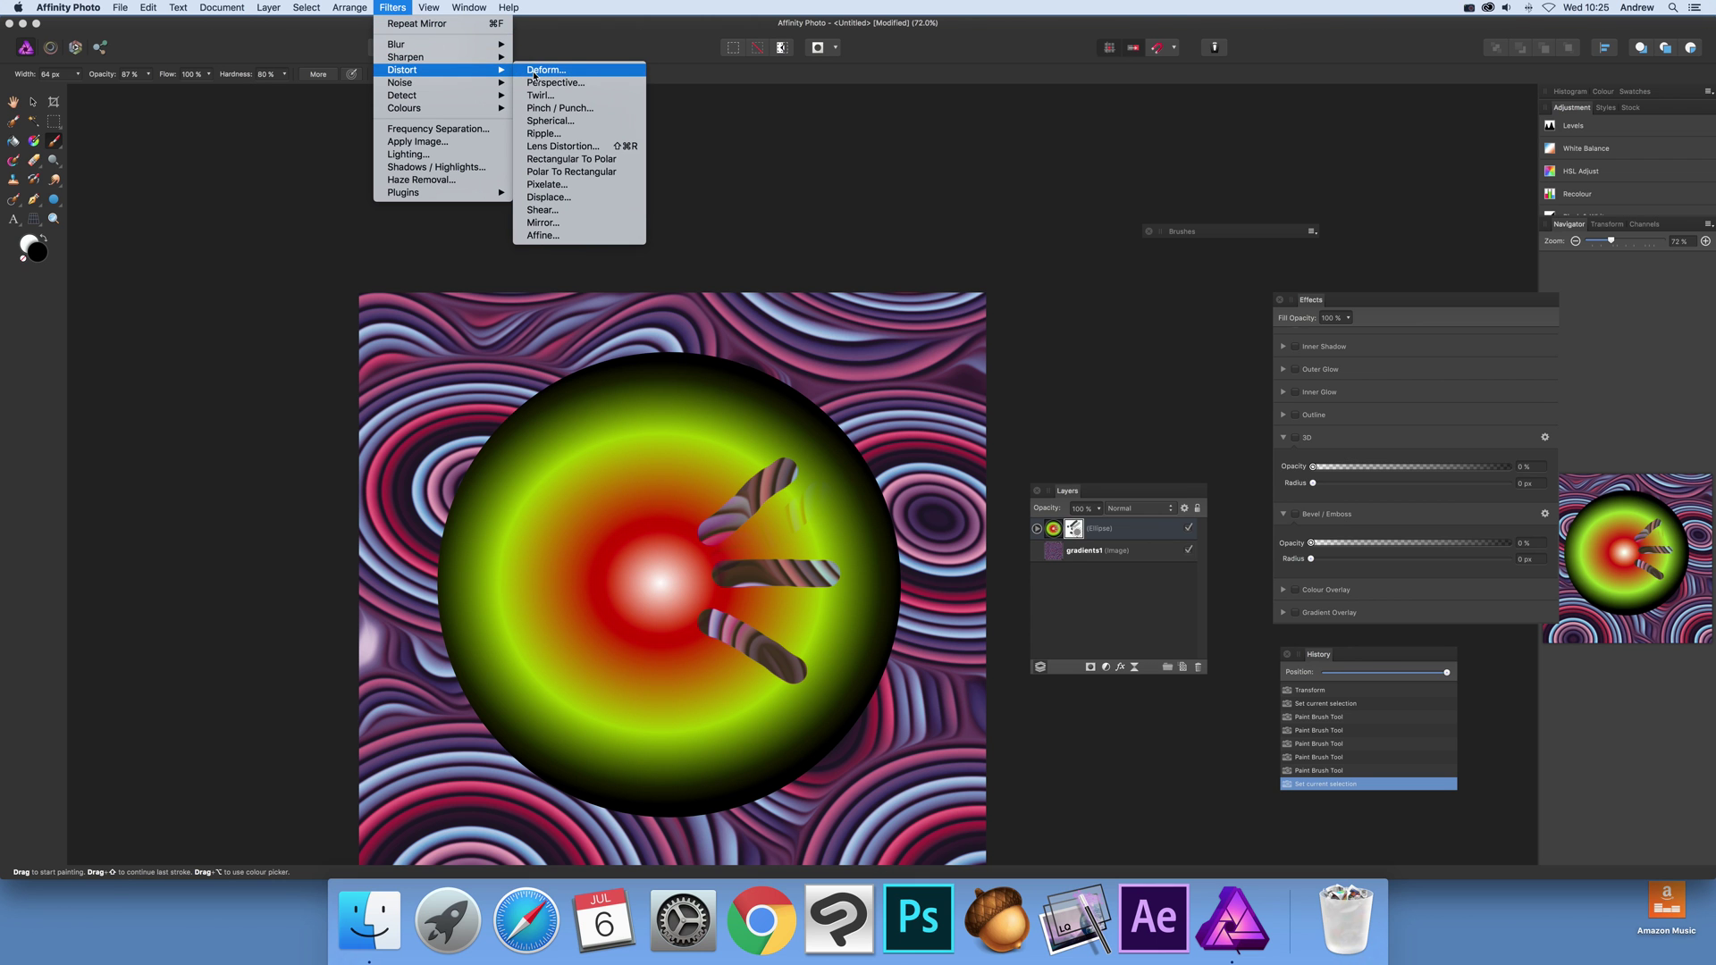
{"action": "left_click", "coordinate": [542, 224]}
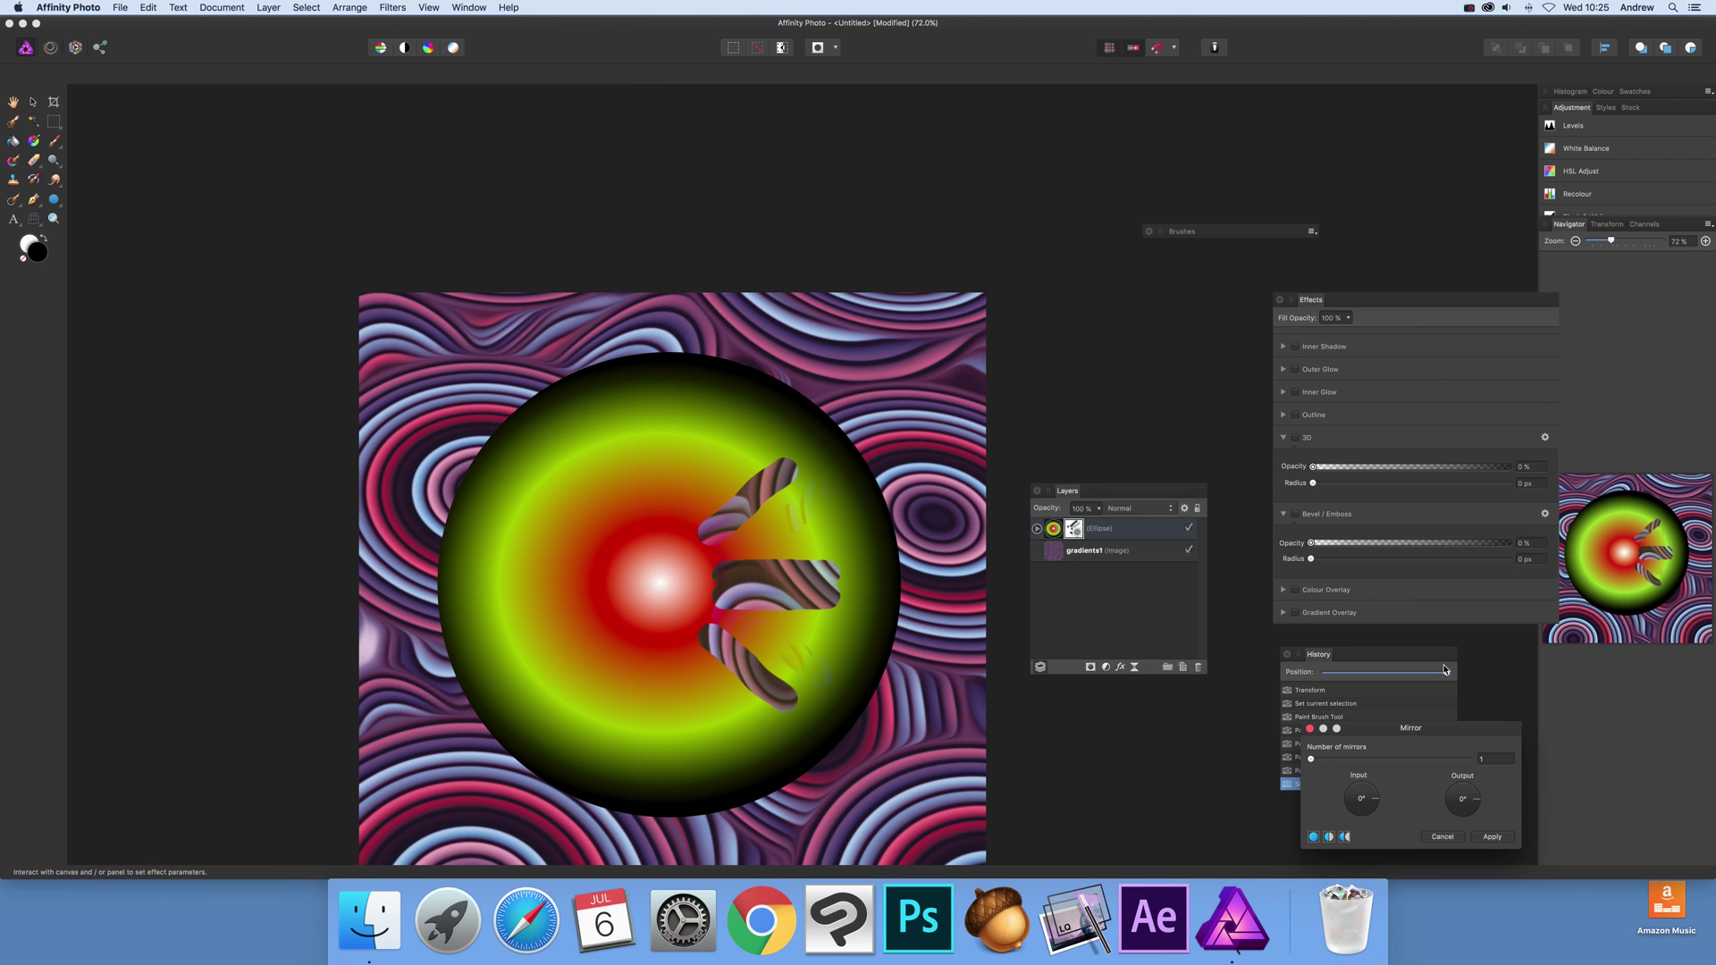
{"action": "left_click_drag", "start_coordinate": [1313, 761], "coordinate": [1373, 765]}
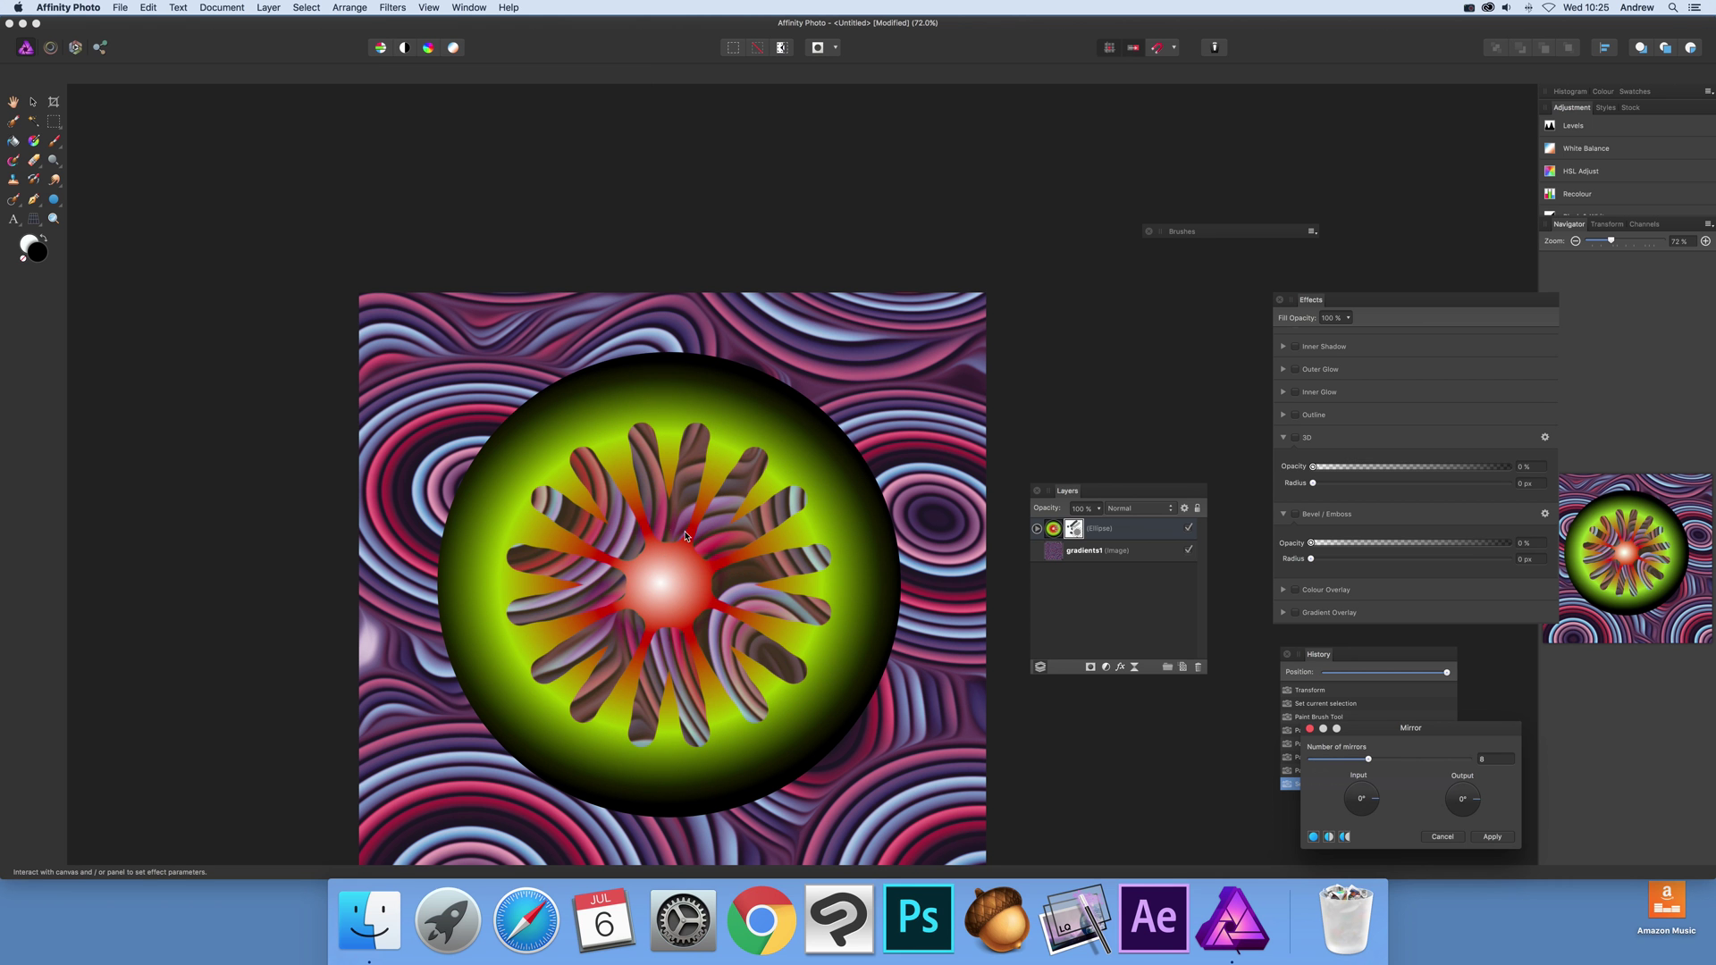
{"action": "left_click_drag", "start_coordinate": [685, 536], "coordinate": [667, 579]}
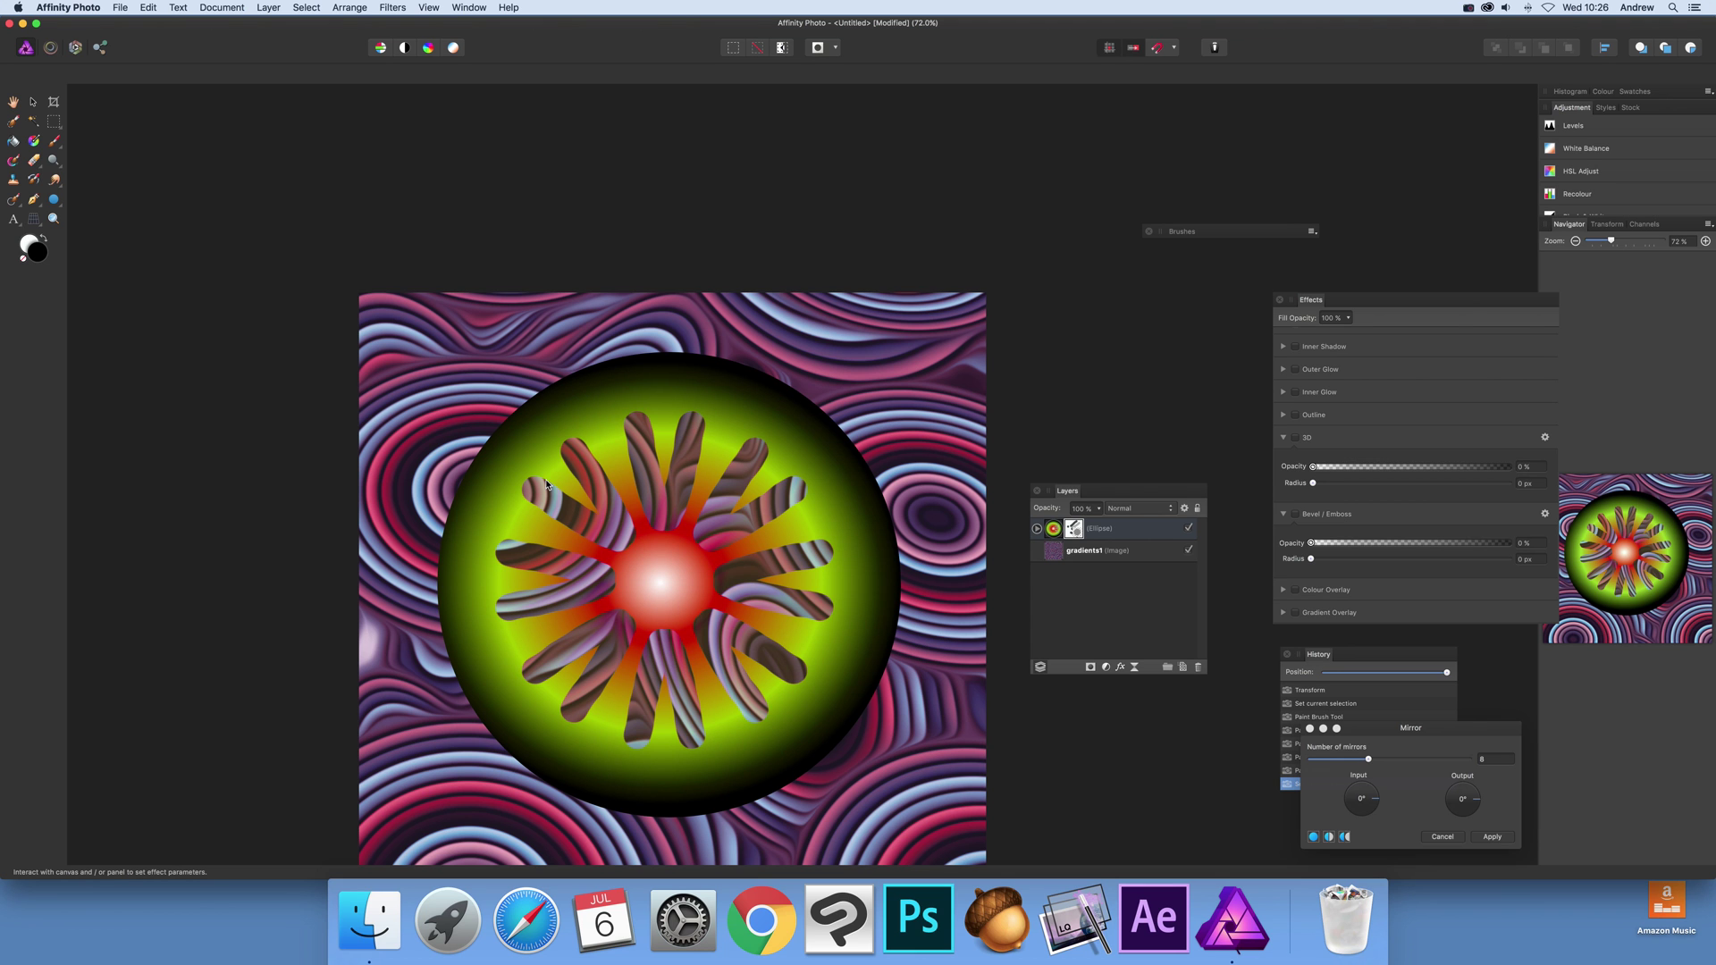
{"action": "left_click", "coordinate": [1492, 837]}
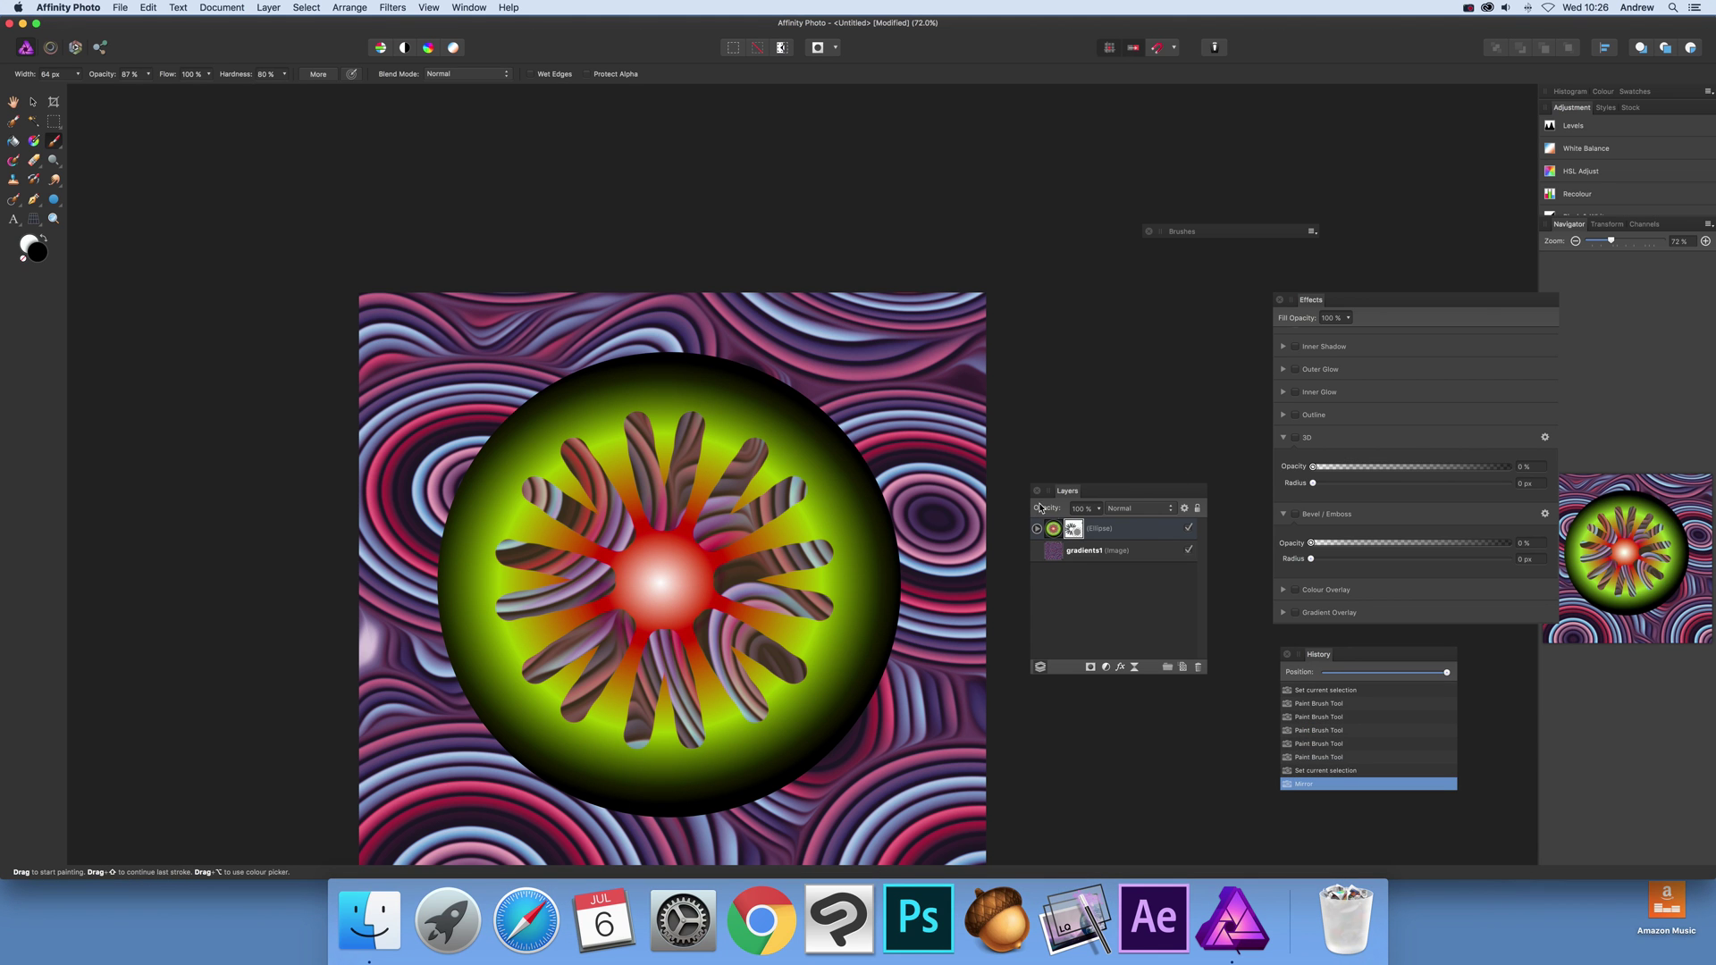
Step: Give the ellipse layer a 3D effect at 10.4 px and Bevel/Emboss at 22.1 px radius
{"action": "left_click", "coordinate": [1056, 533]}
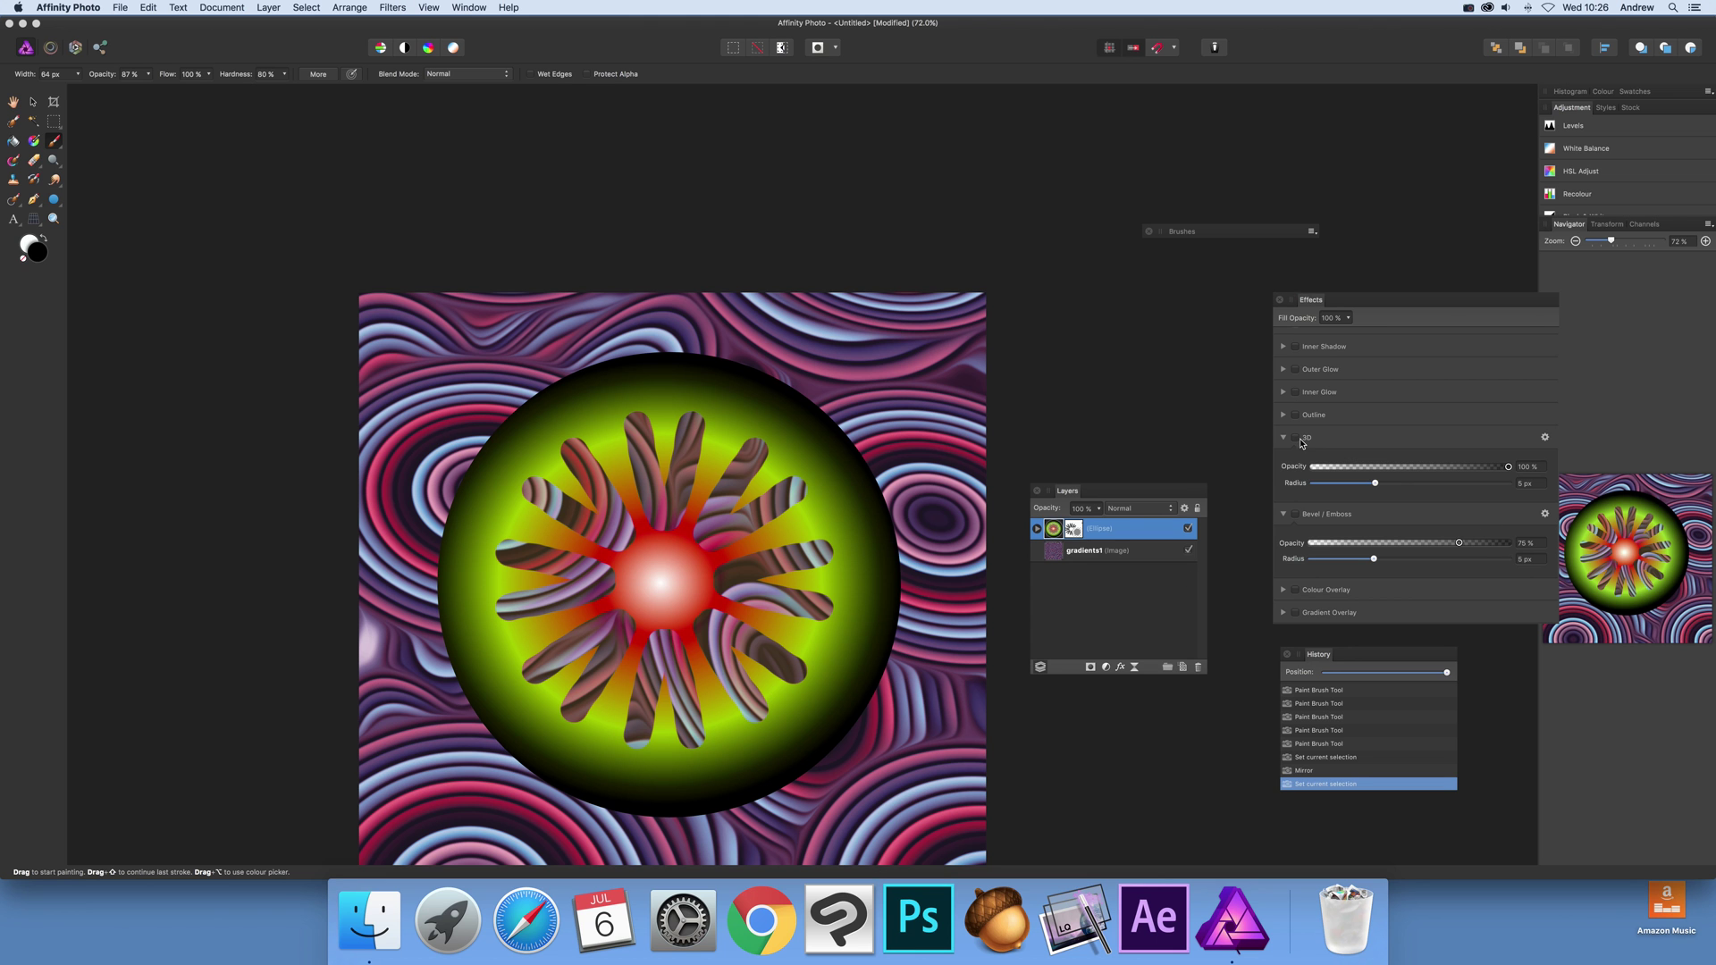
{"action": "left_click", "coordinate": [1296, 438]}
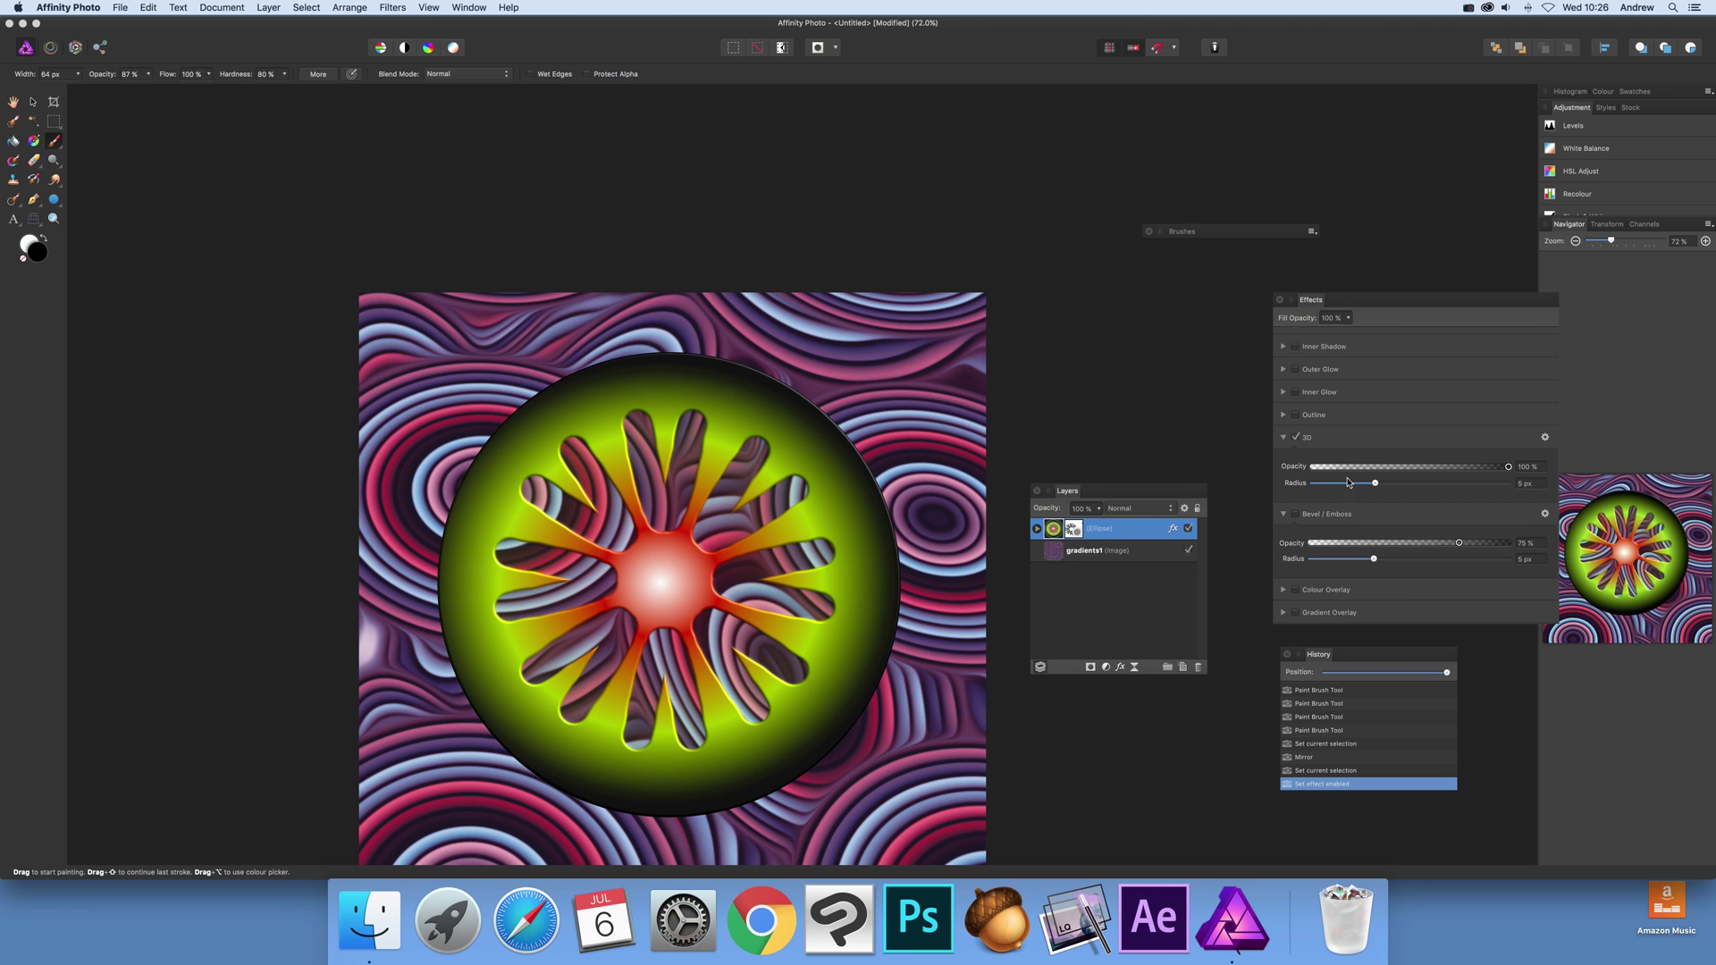
{"action": "left_click_drag", "start_coordinate": [1376, 484], "coordinate": [1397, 484]}
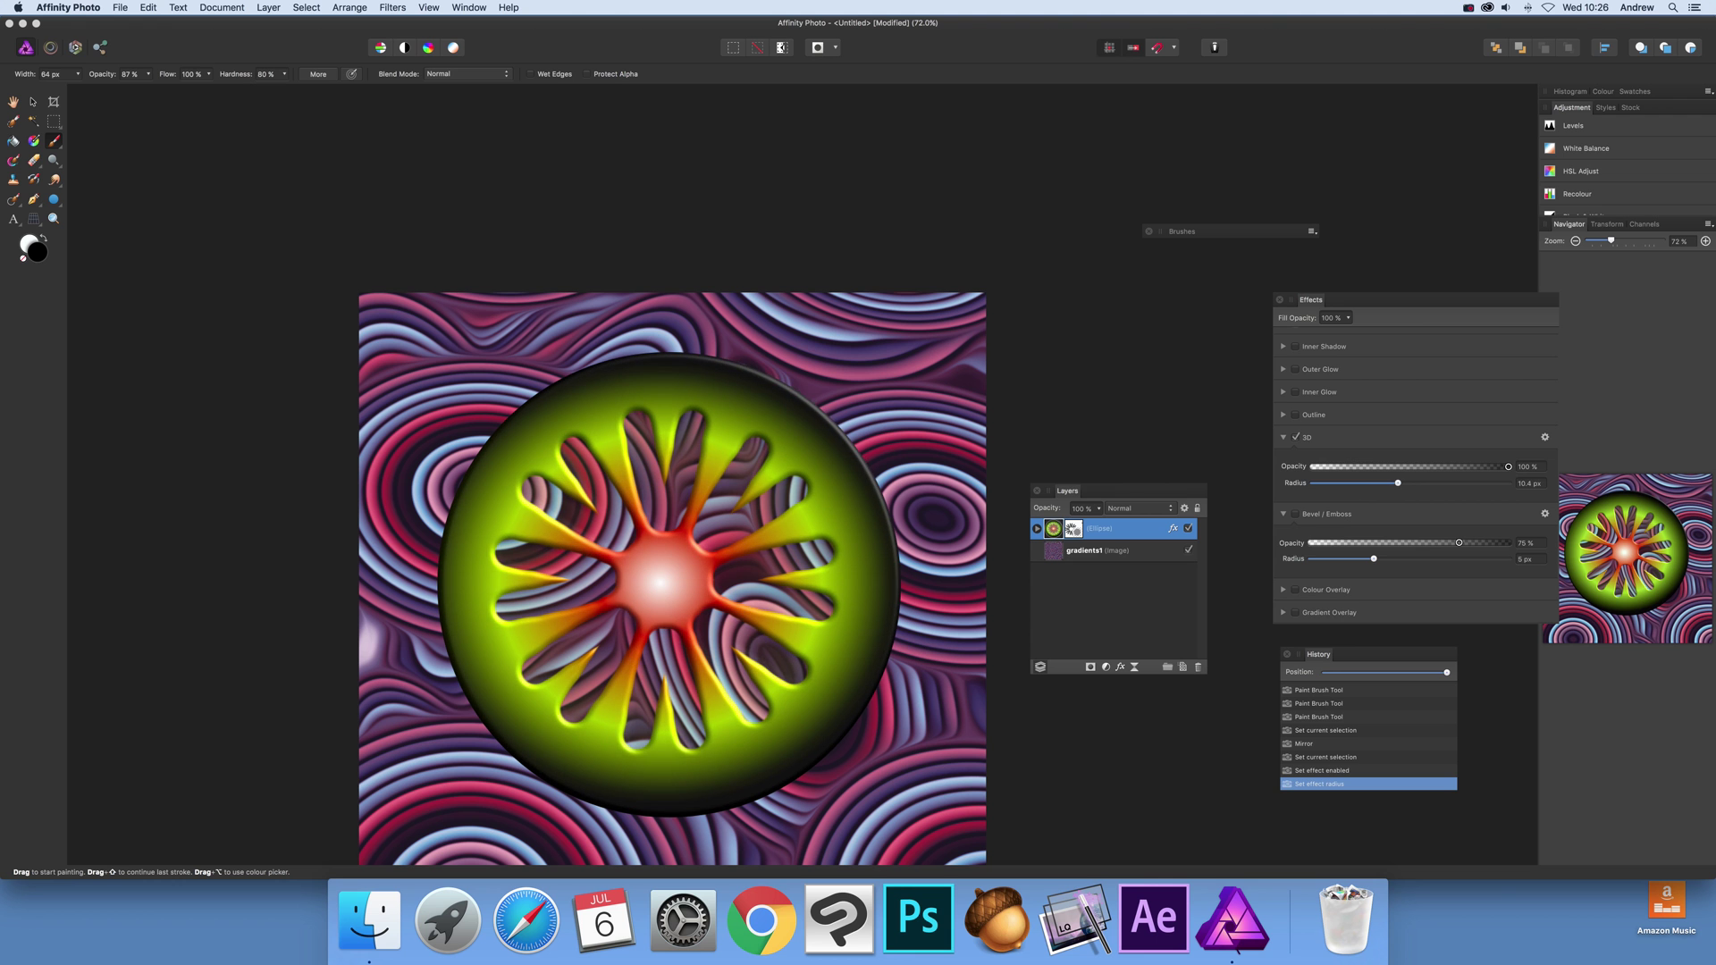
{"action": "left_click", "coordinate": [1297, 516]}
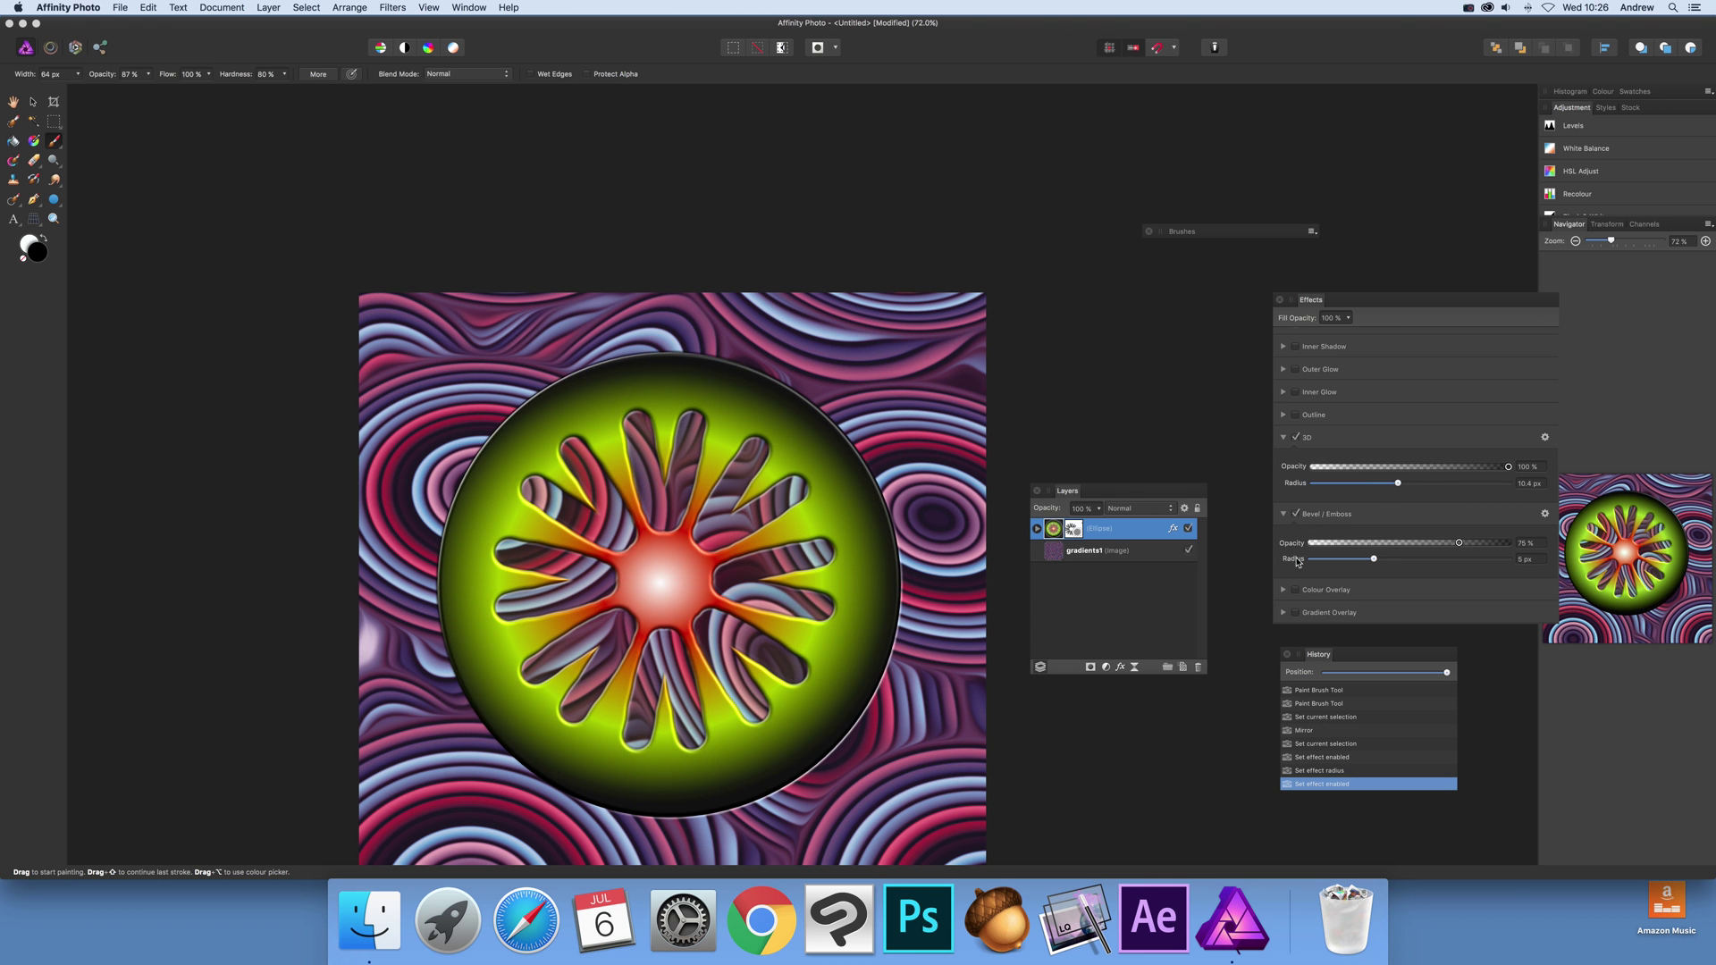
{"action": "left_click_drag", "start_coordinate": [1380, 559], "coordinate": [1423, 559]}
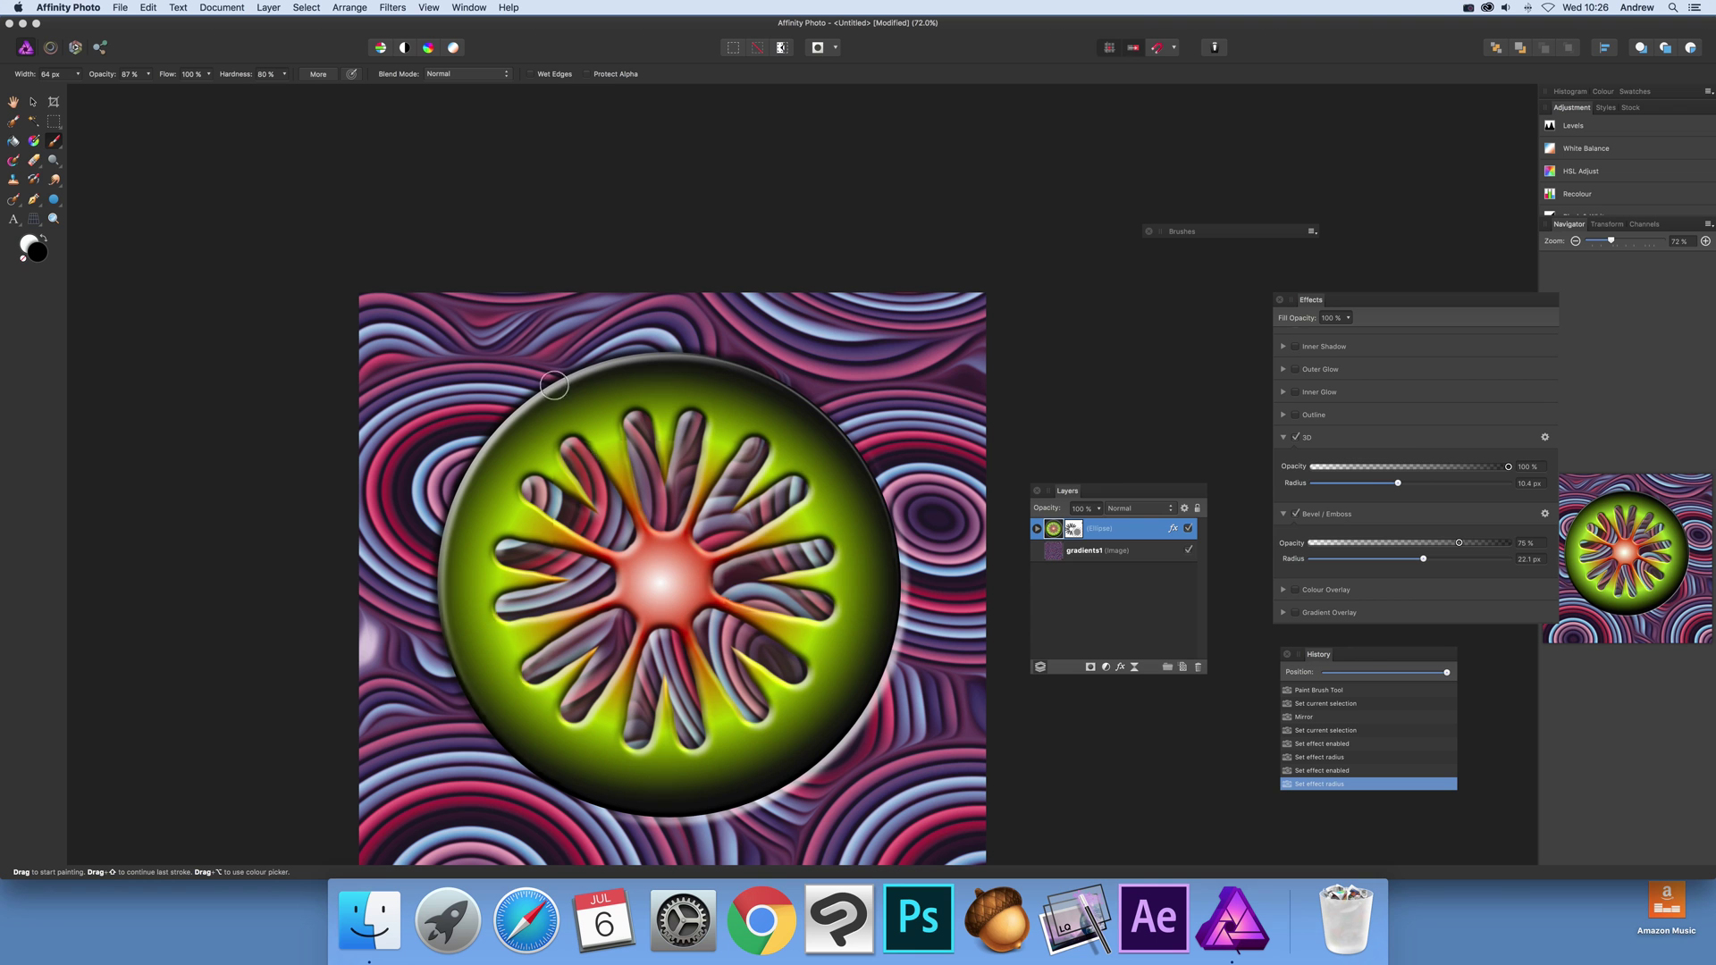
Step: On the ellipse's mask, brush fifteen small round holes all around the disc's rim
{"action": "left_click", "coordinate": [1077, 533], "text": "super"}
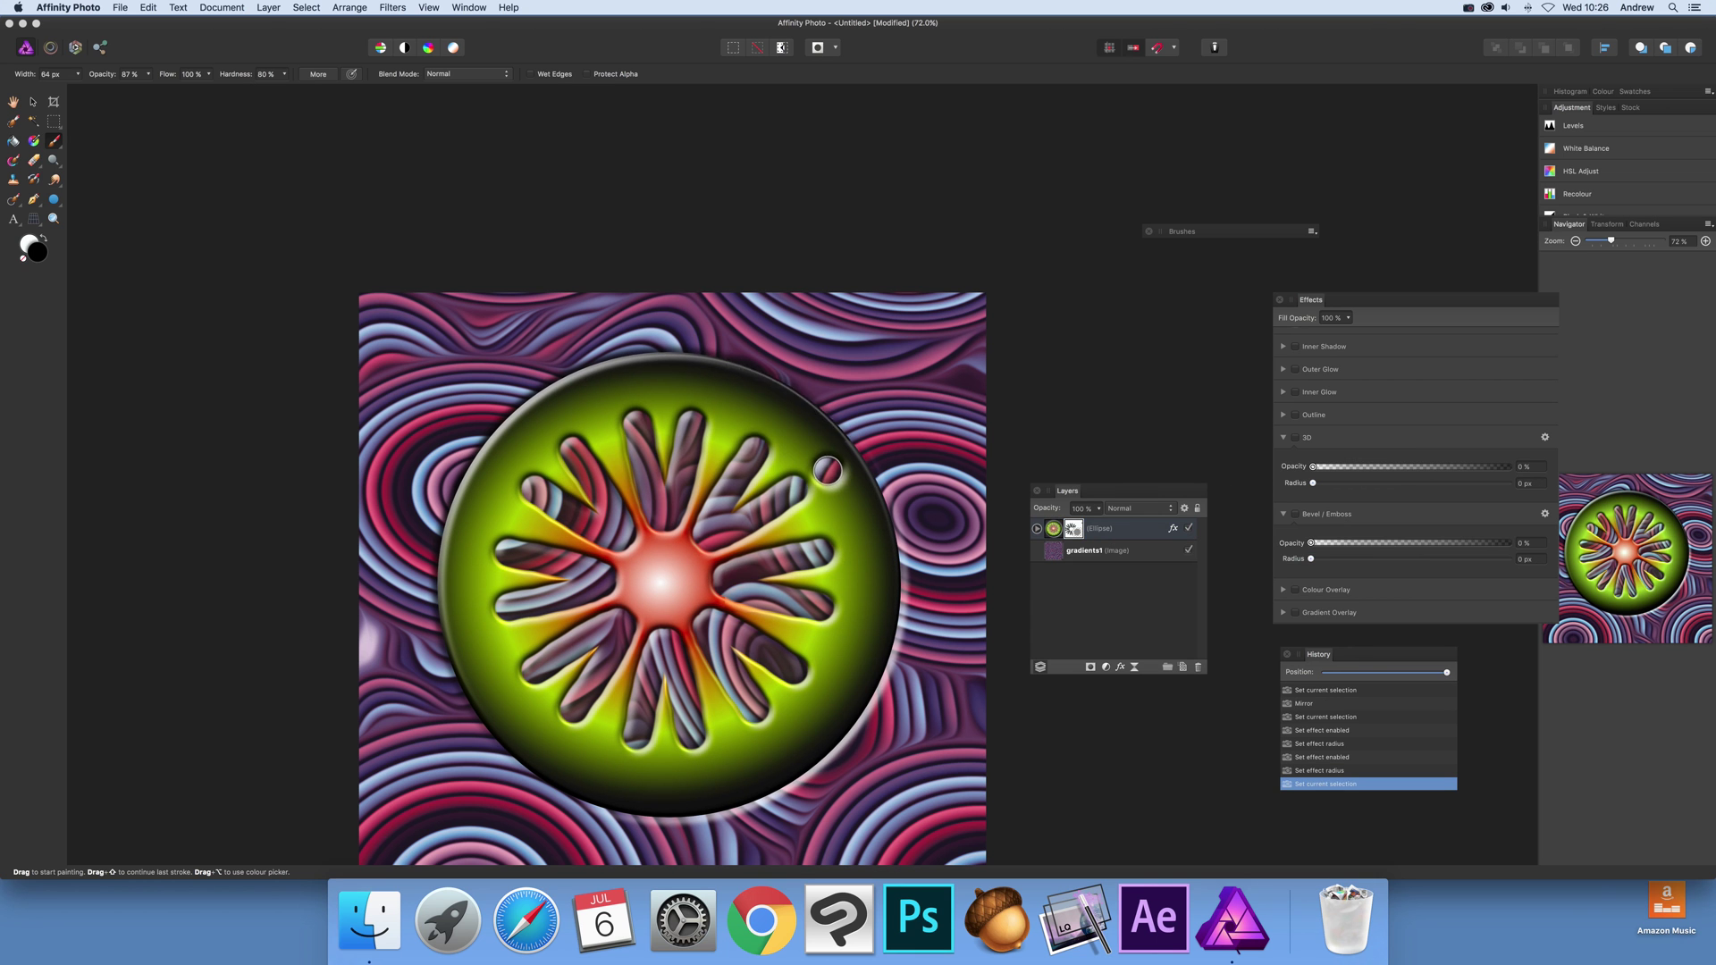
{"action": "left_click", "coordinate": [779, 417]}
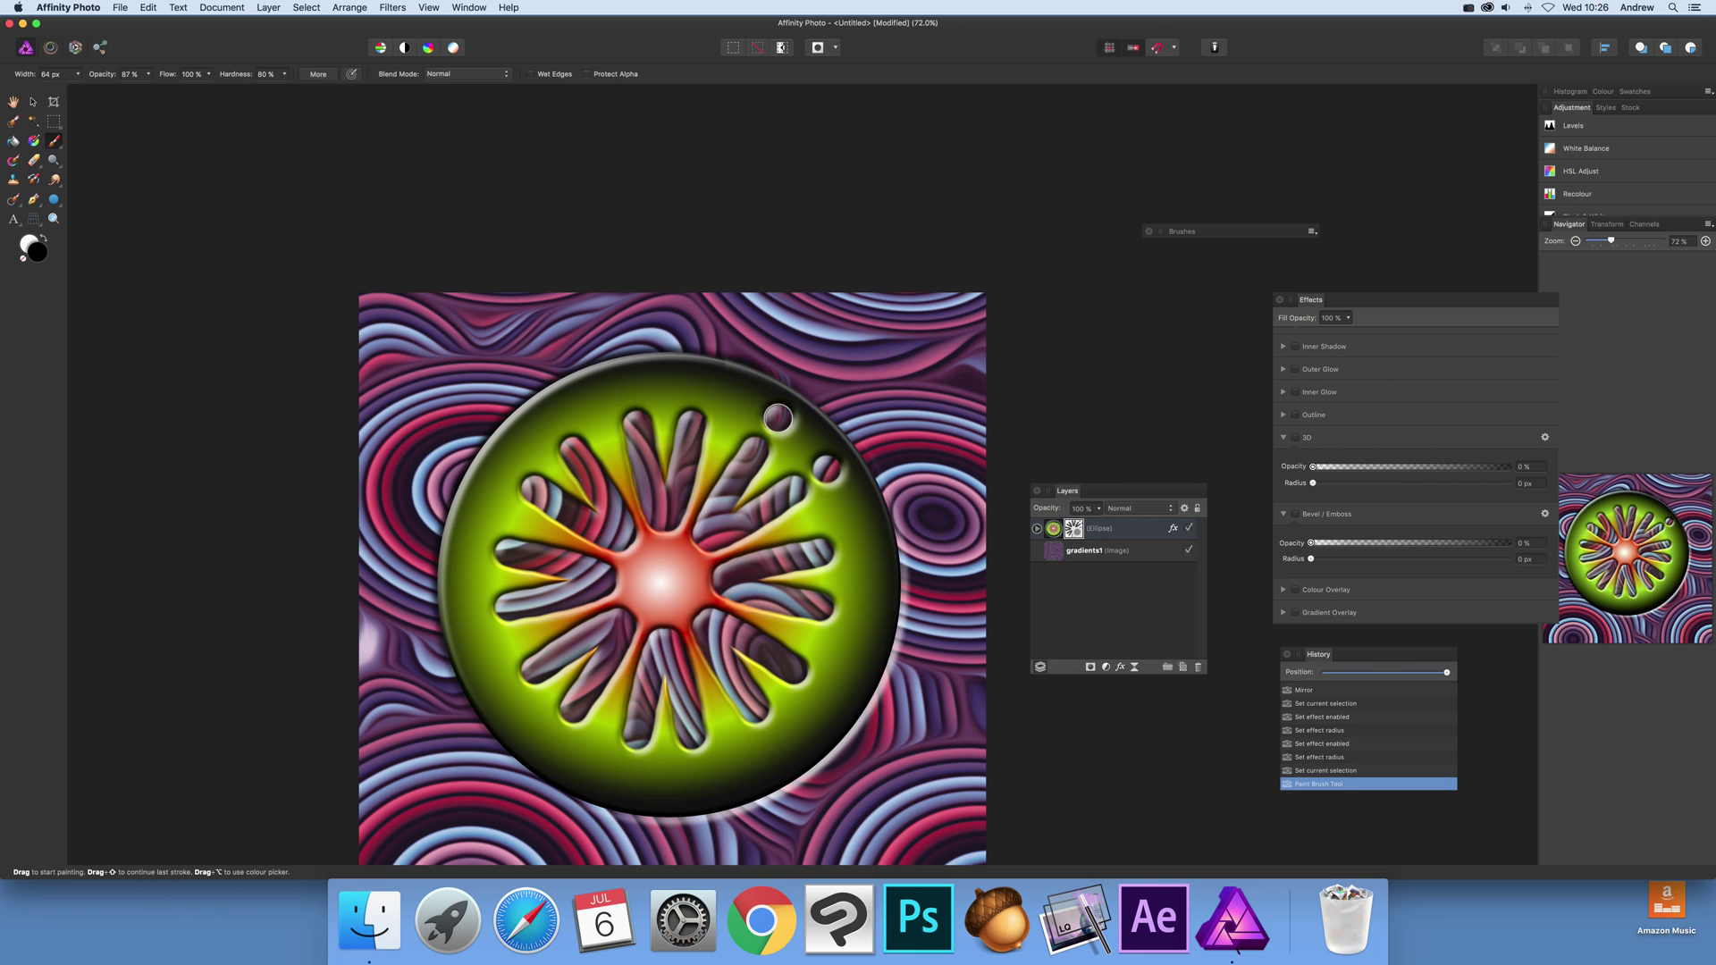
{"action": "left_click", "coordinate": [708, 385]}
{"action": "left_click", "coordinate": [853, 541]}
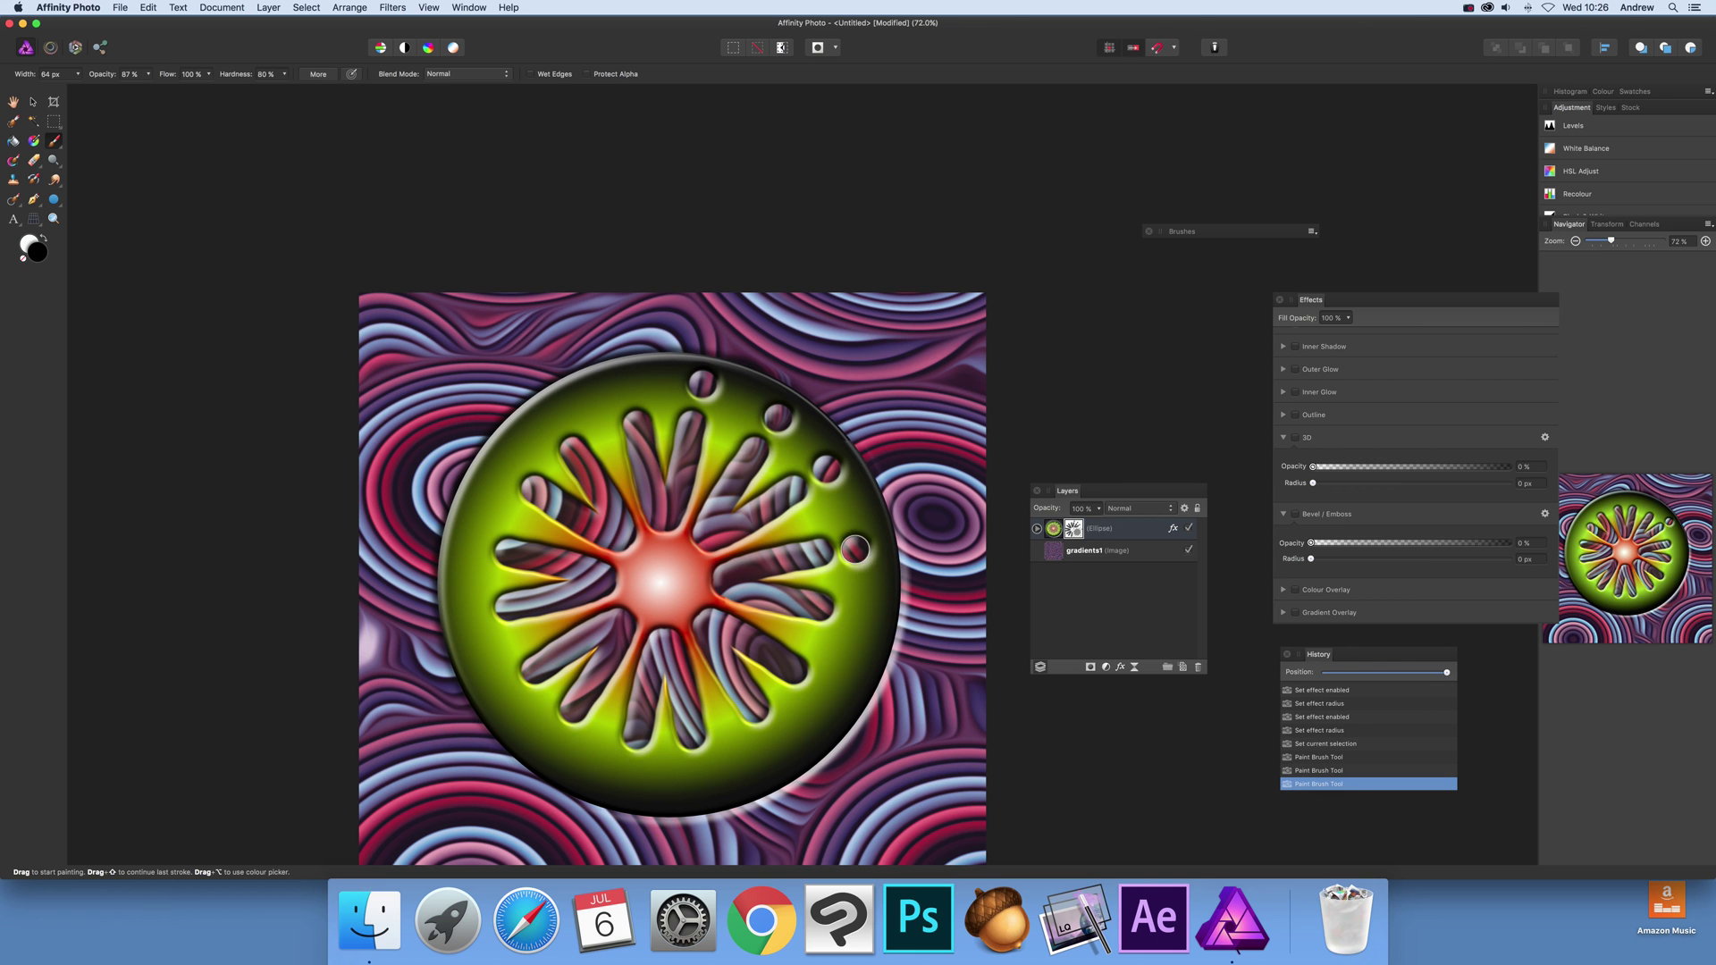
{"action": "left_click", "coordinate": [856, 612]}
{"action": "left_click", "coordinate": [827, 685]}
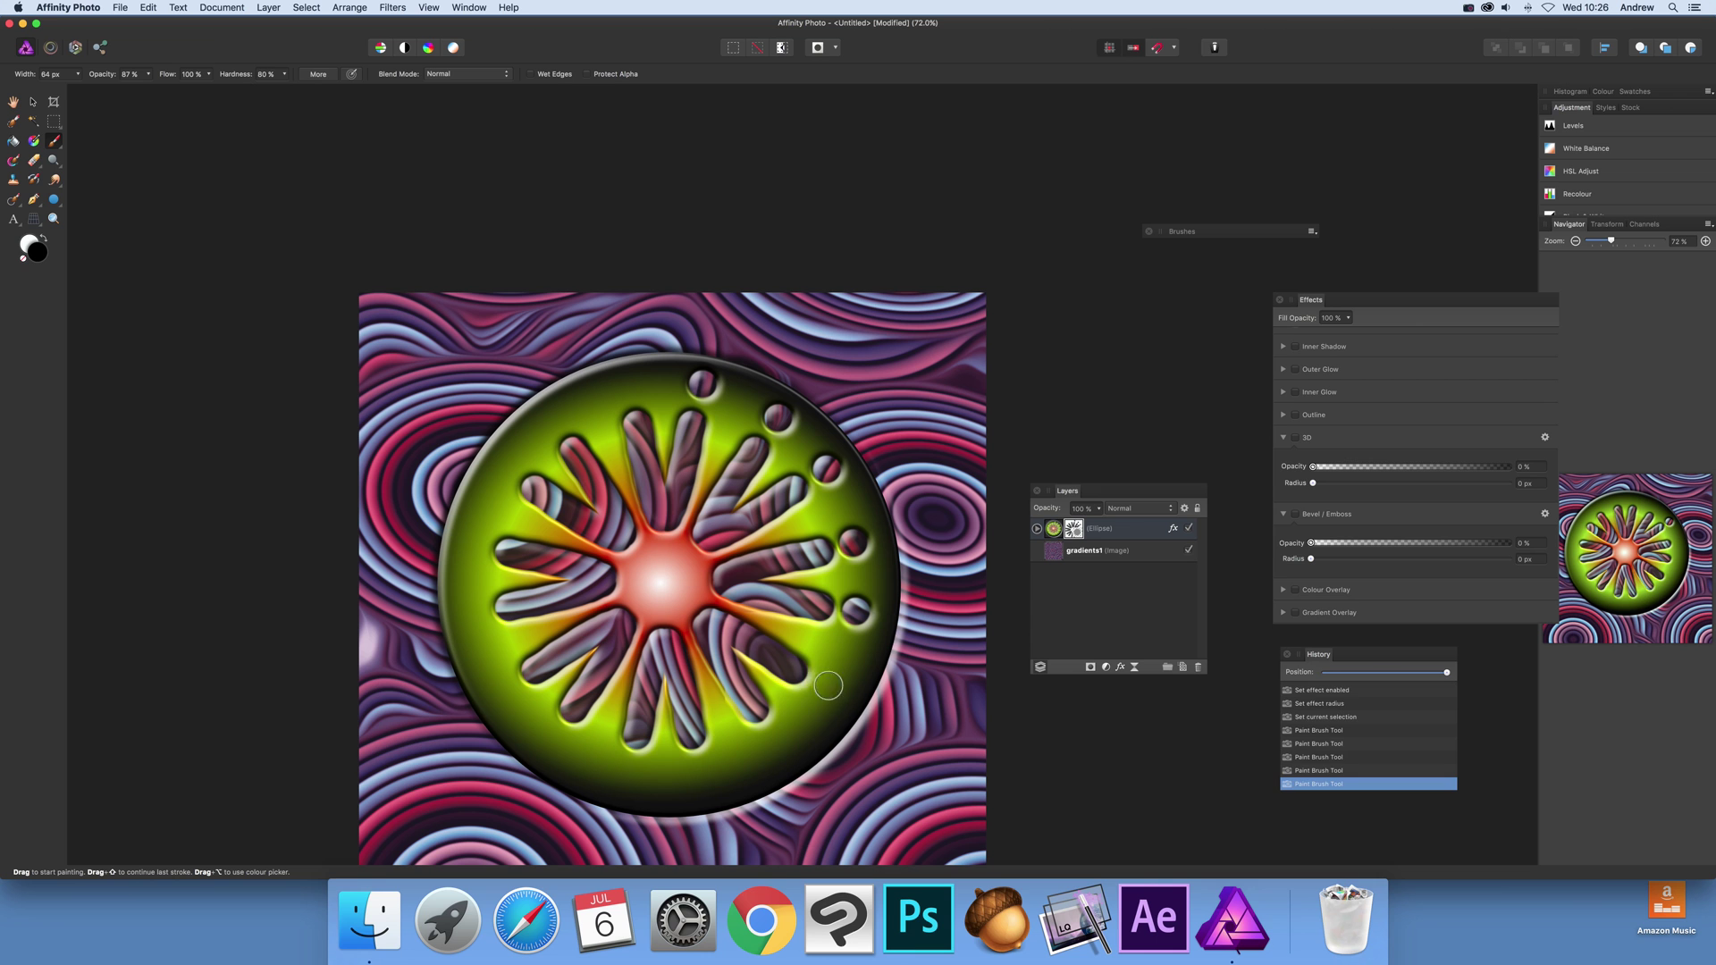
{"action": "left_click", "coordinate": [790, 734]}
{"action": "left_click", "coordinate": [728, 790]}
{"action": "left_click", "coordinate": [704, 774]}
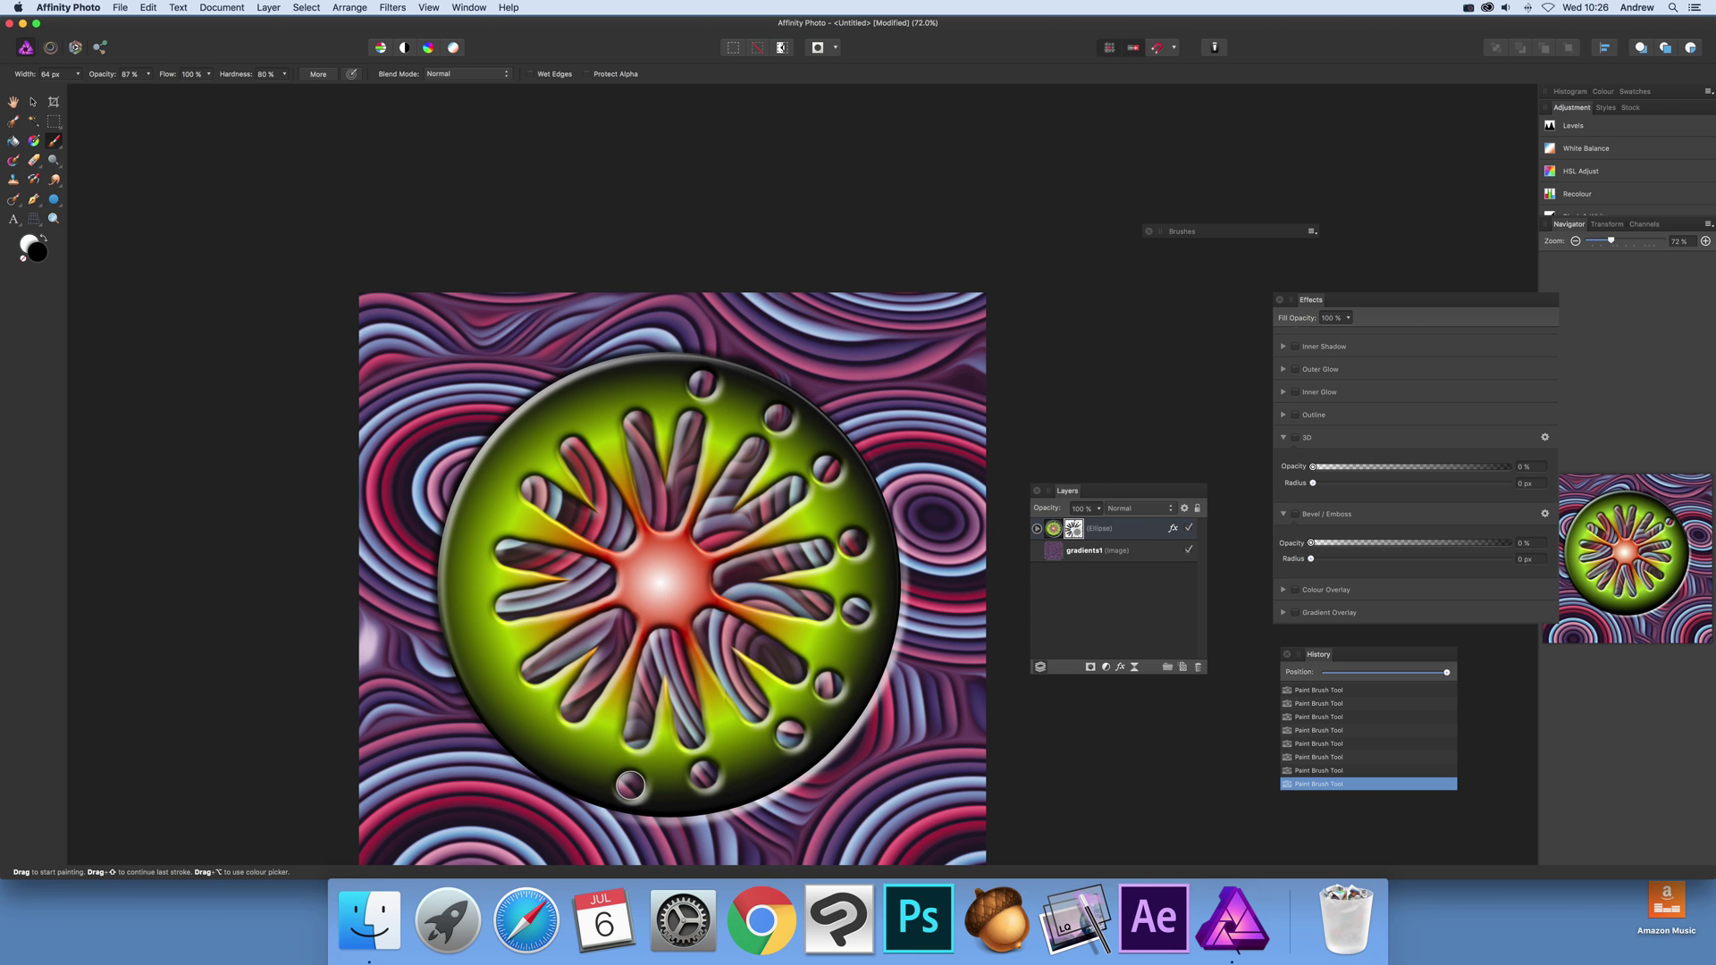
{"action": "left_click", "coordinate": [630, 784]}
{"action": "left_click", "coordinate": [555, 747]}
{"action": "left_click", "coordinate": [504, 689]}
{"action": "left_click", "coordinate": [473, 613]}
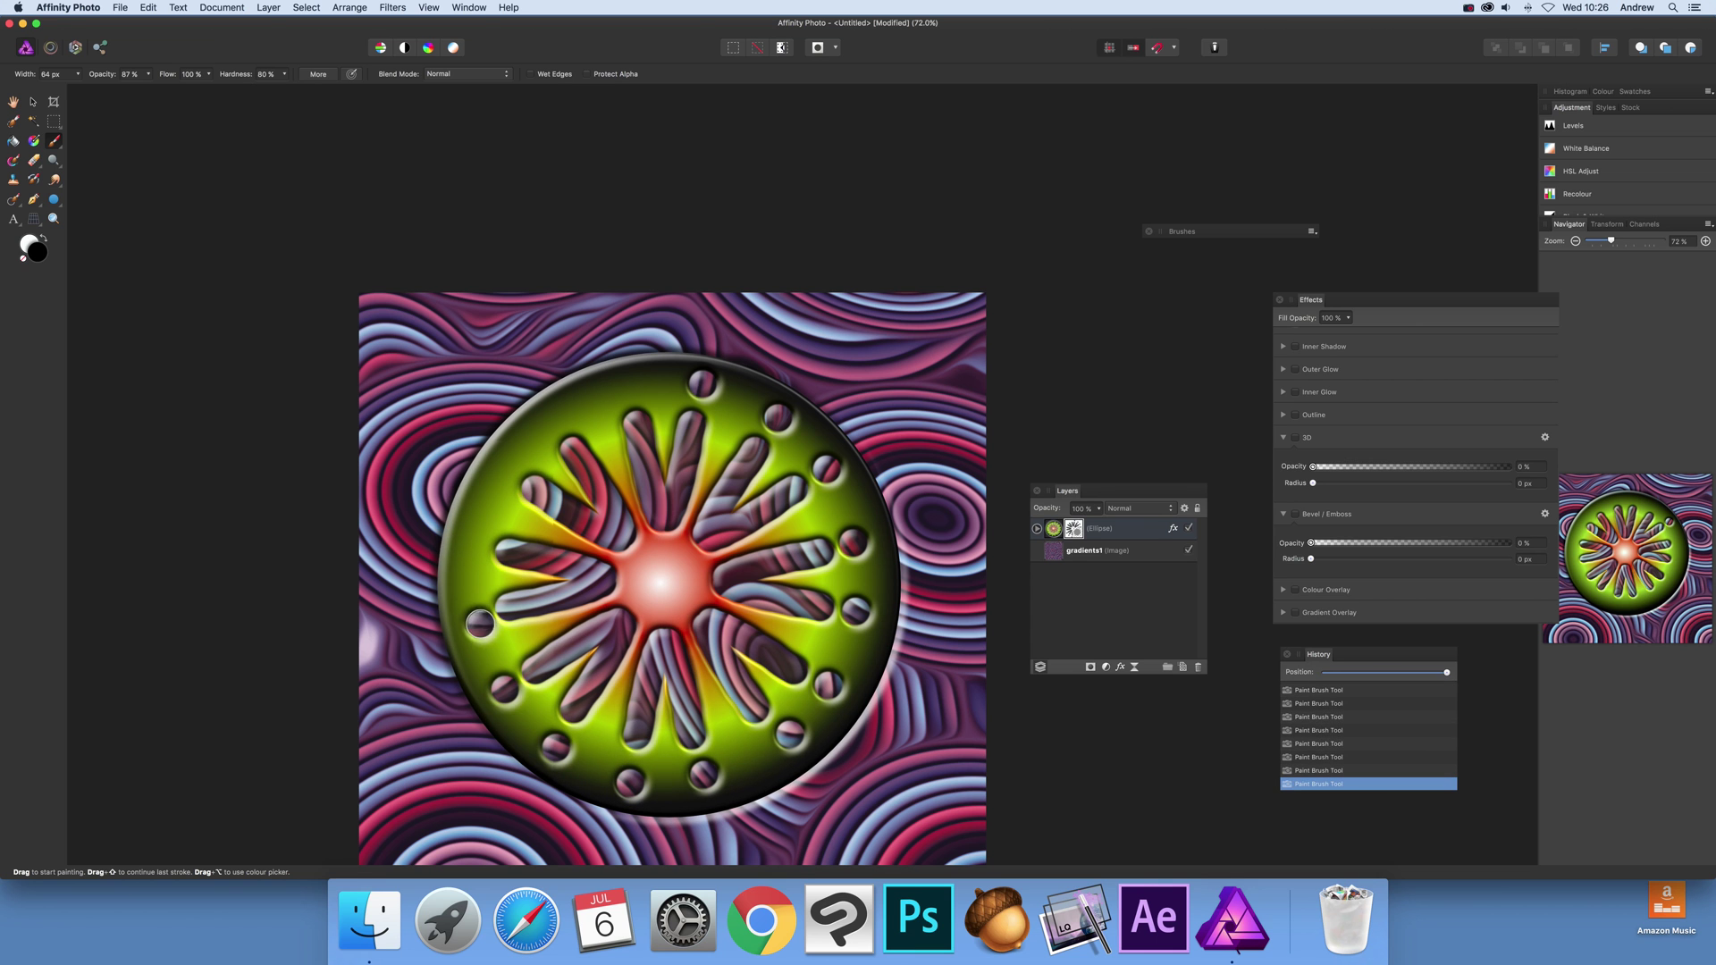
{"action": "left_click", "coordinate": [493, 512]}
{"action": "left_click", "coordinate": [473, 543]}
{"action": "left_click", "coordinate": [504, 470]}
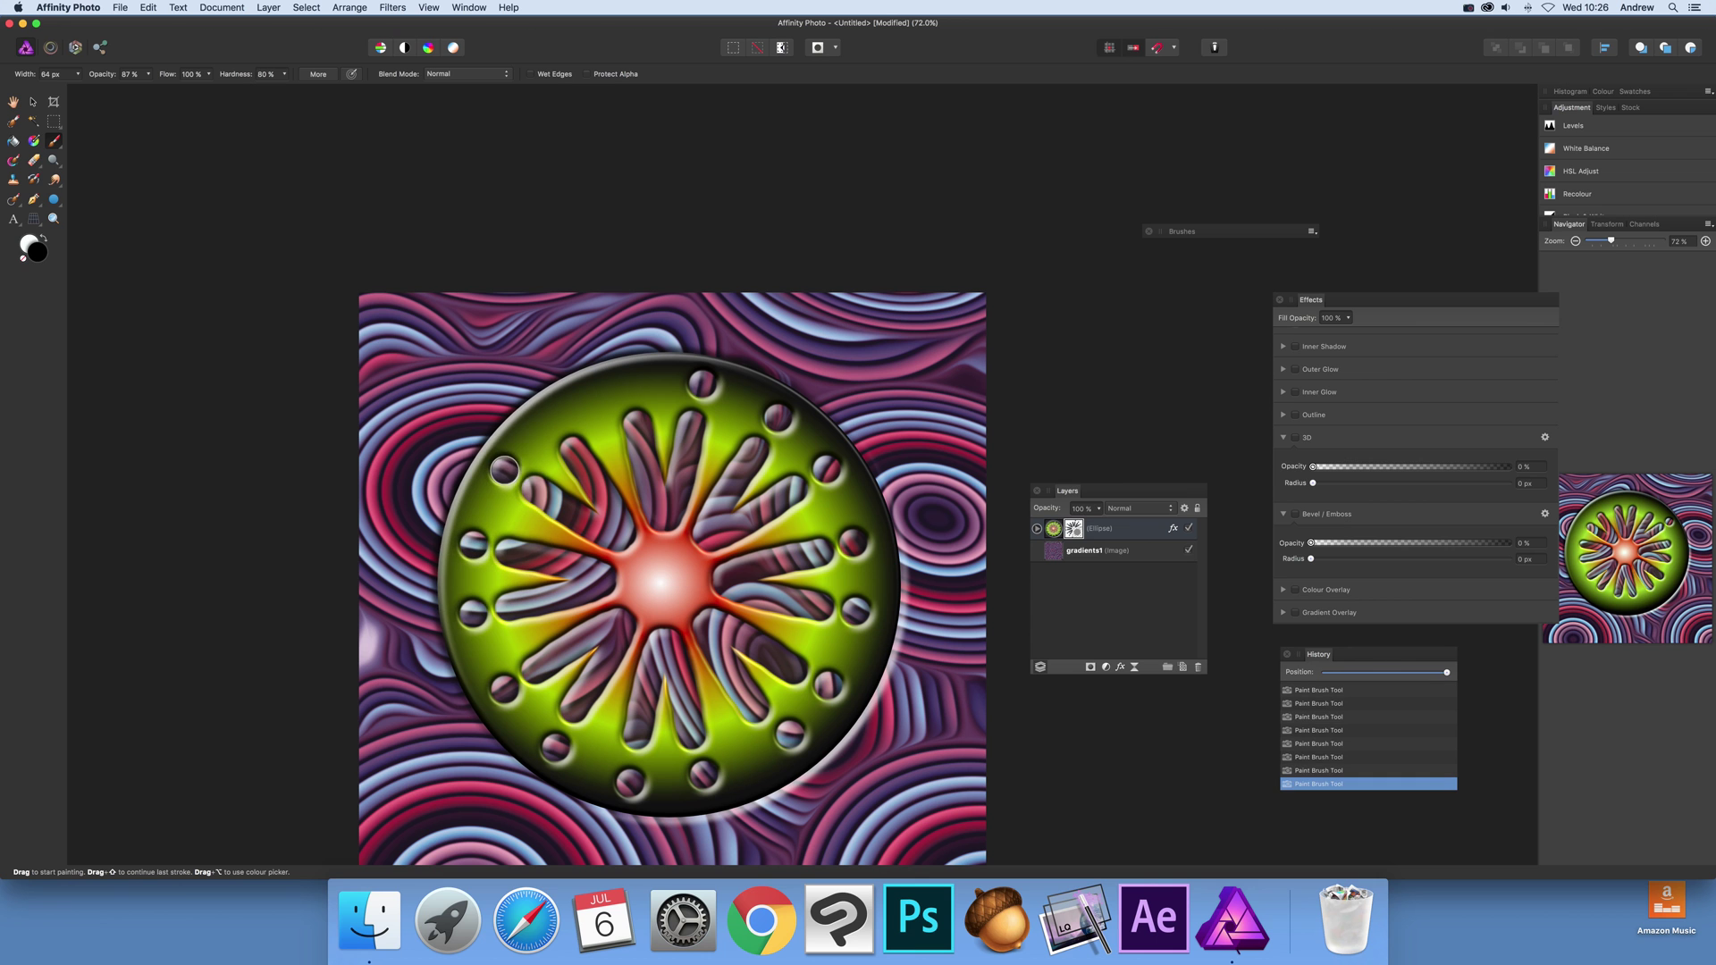
Step: Punch one last rim hole, then apply a 7-mirror Mirror filter centred on the disc's middle
{"action": "left_click", "coordinate": [554, 429]}
{"action": "left_click", "coordinate": [393, 7]}
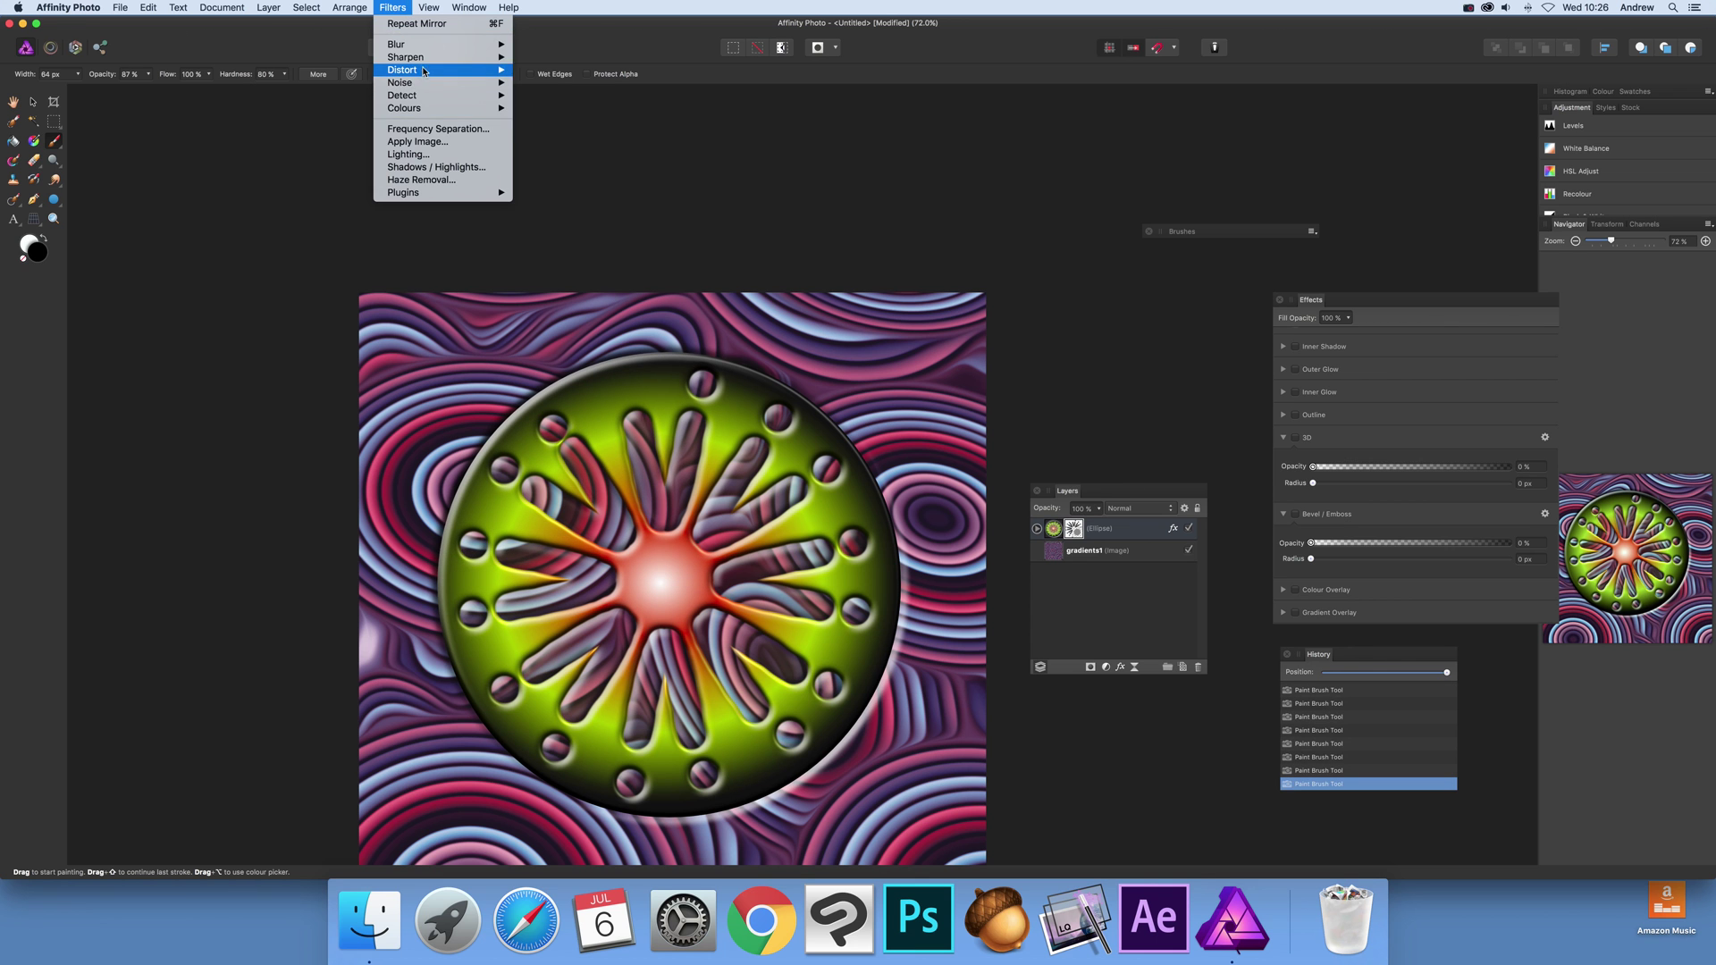
{"action": "mouse_move", "coordinate": [420, 70]}
{"action": "left_click", "coordinate": [574, 227]}
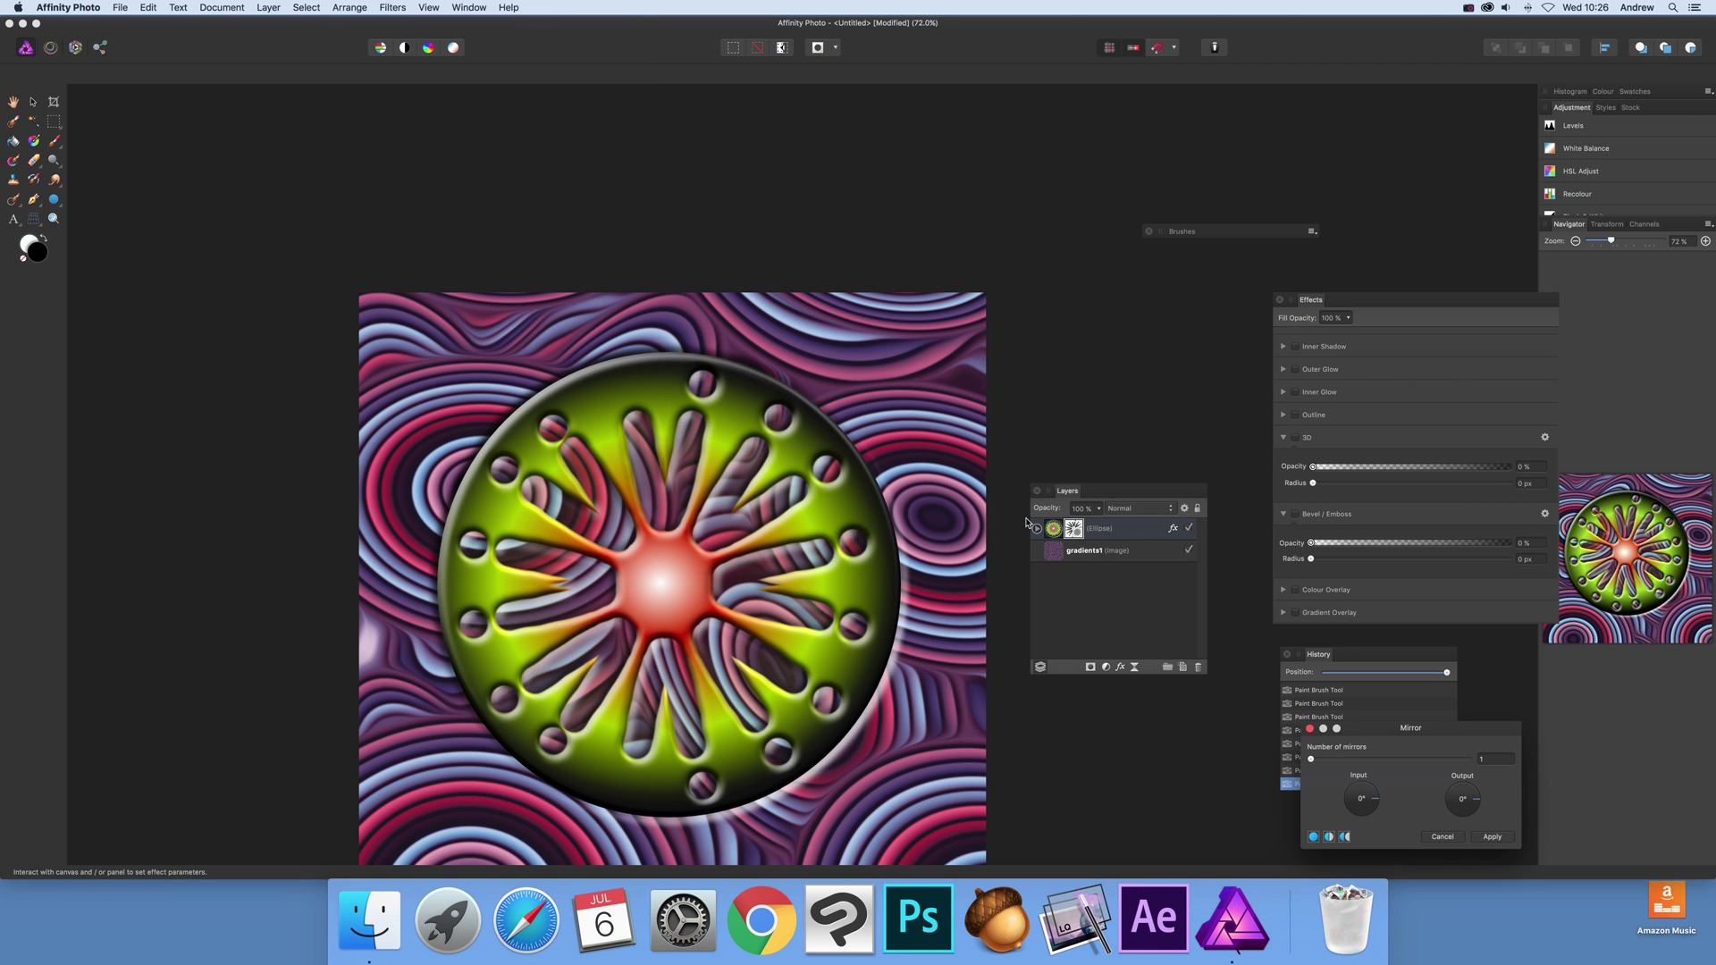
{"action": "left_click_drag", "start_coordinate": [1311, 759], "coordinate": [1360, 758]}
{"action": "left_click_drag", "start_coordinate": [759, 673], "coordinate": [653, 568]}
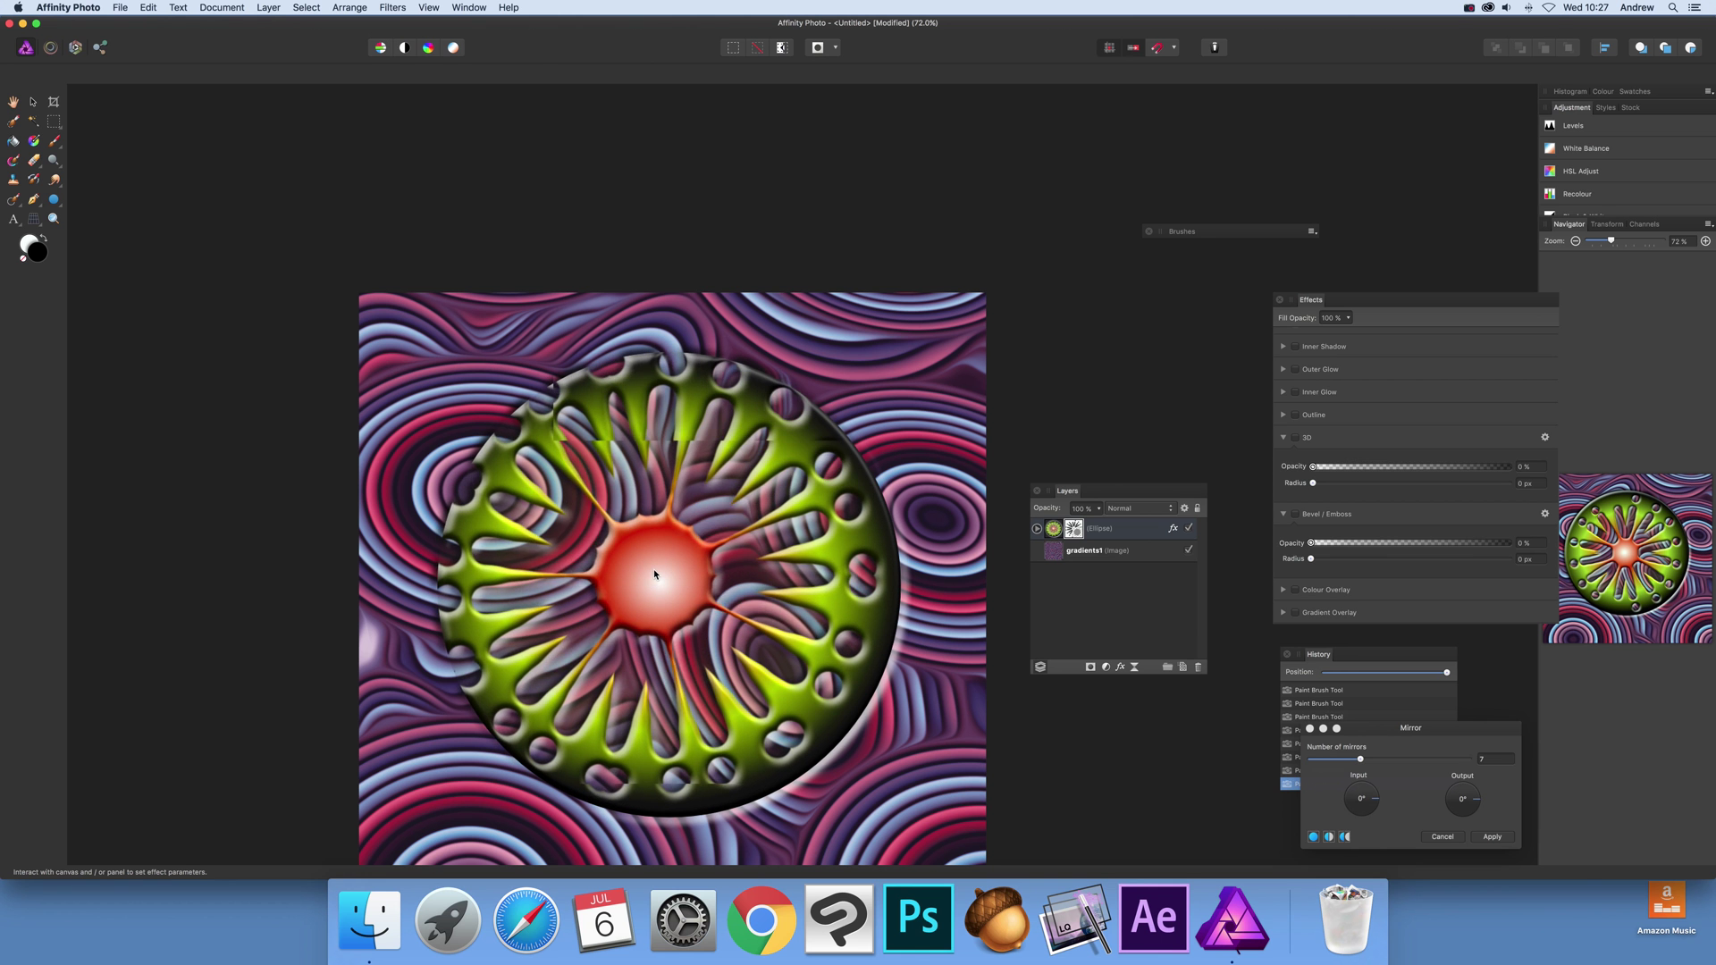
{"action": "left_click", "coordinate": [1492, 836]}
{"action": "left_click", "coordinate": [1058, 534]}
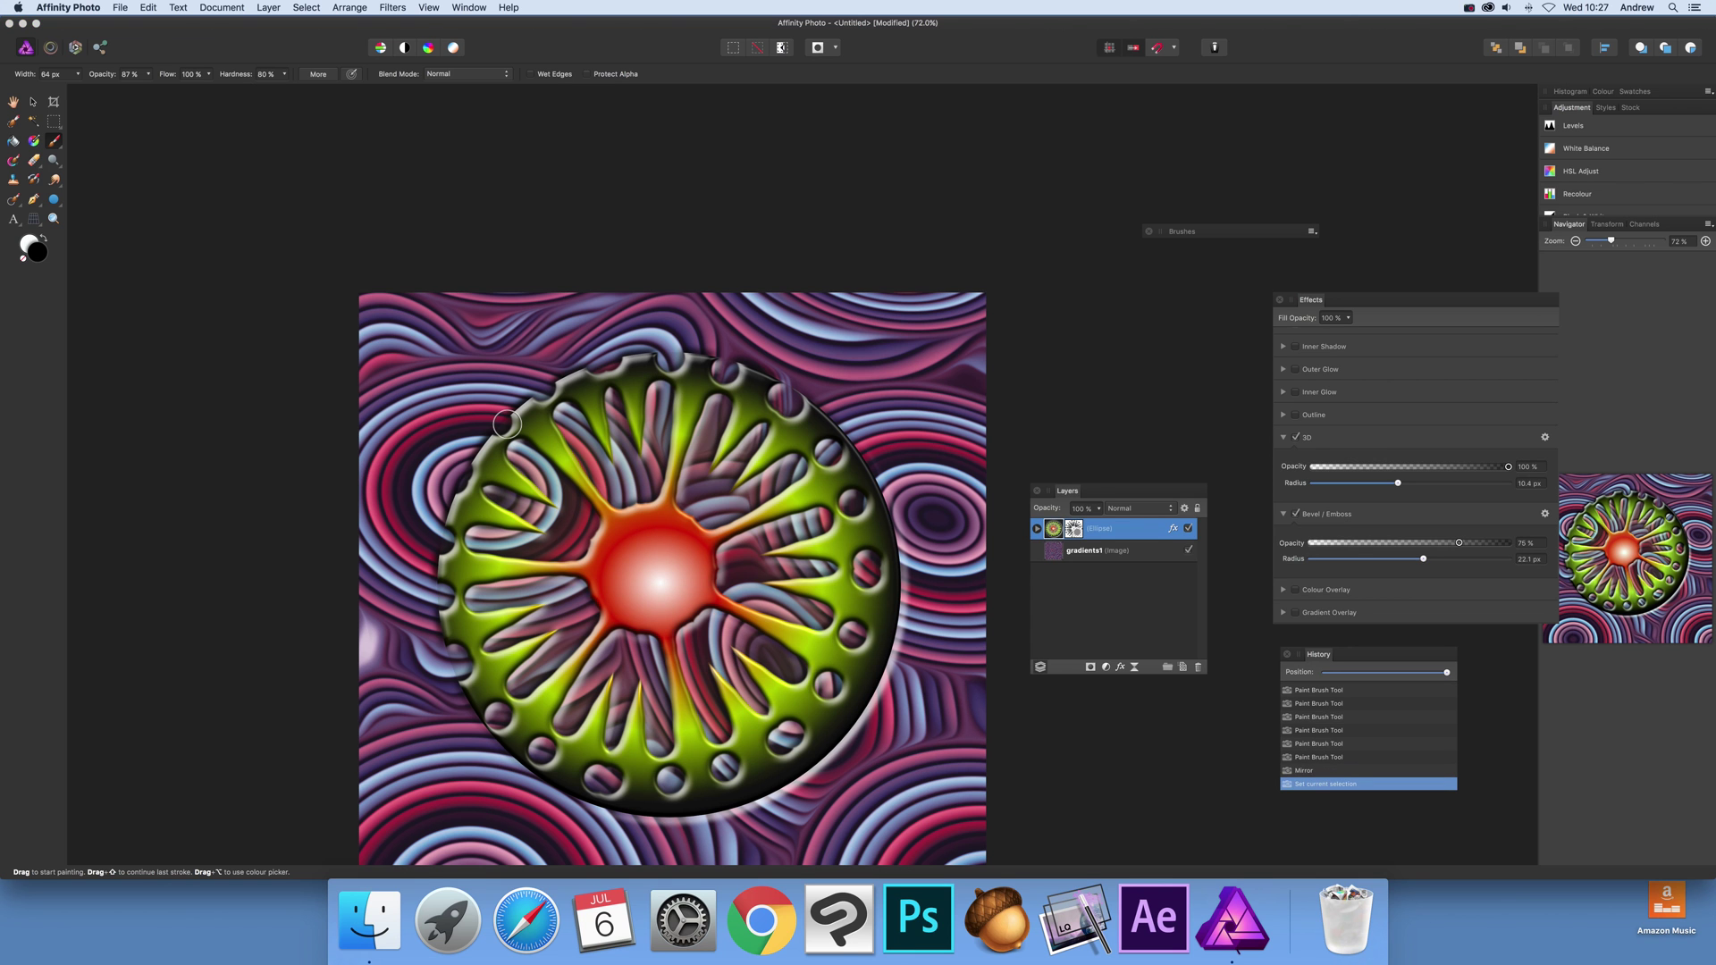
Step: Rasterise the masked ellipse layer into a pixel layer via Layer > Rasterise
{"action": "scroll", "coordinate": [506, 424], "scroll_direction": "down", "scroll_amount": 2}
{"action": "left_click", "coordinate": [270, 8]}
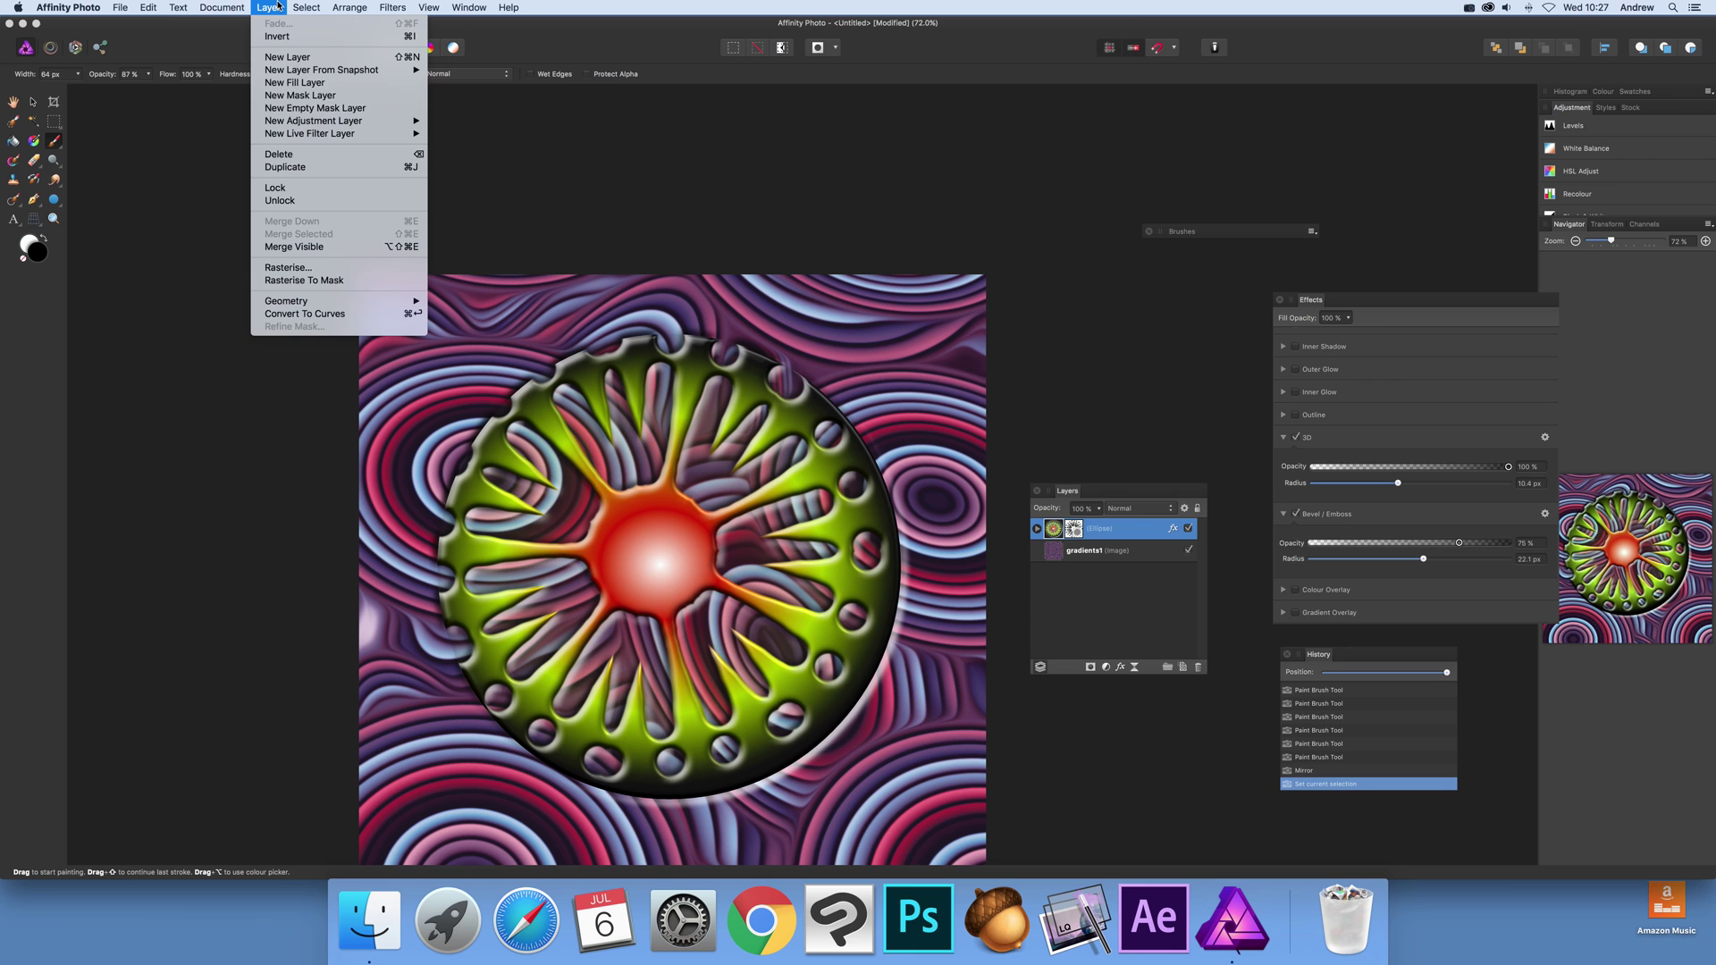
{"action": "left_click", "coordinate": [327, 269]}
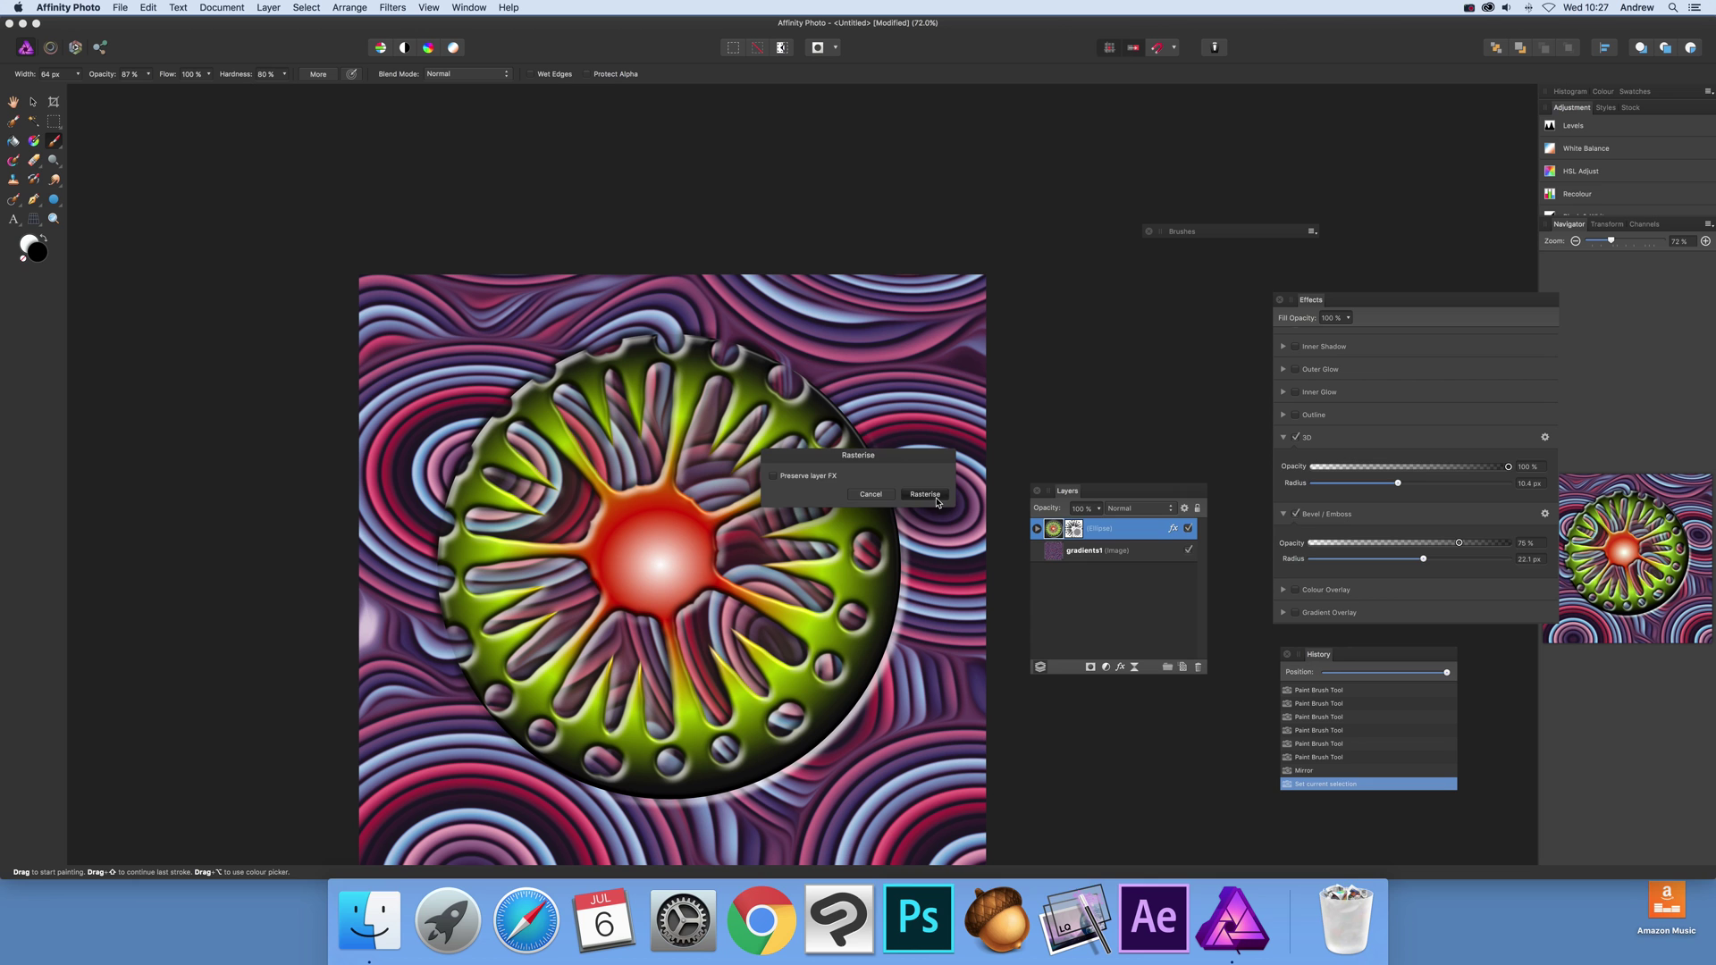
{"action": "left_click", "coordinate": [925, 495]}
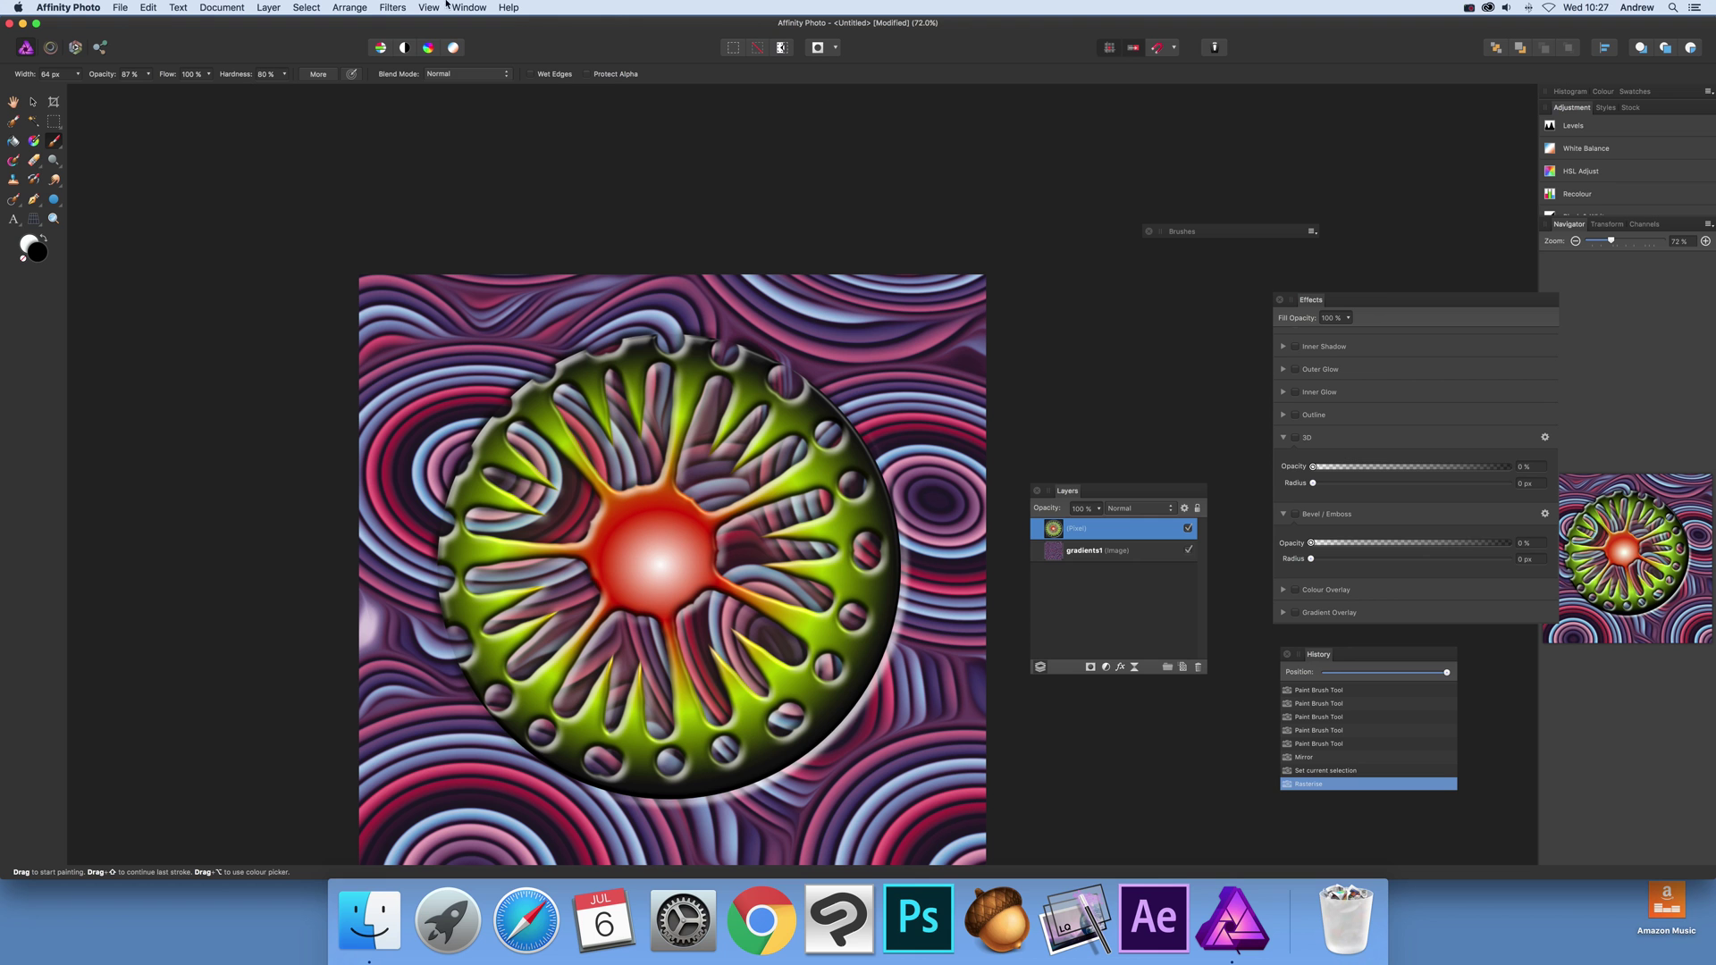
Step: Apply a 6-mirror Mirror filter to the rasterised disc, moving the centre toward the upper left
{"action": "left_click", "coordinate": [394, 8]}
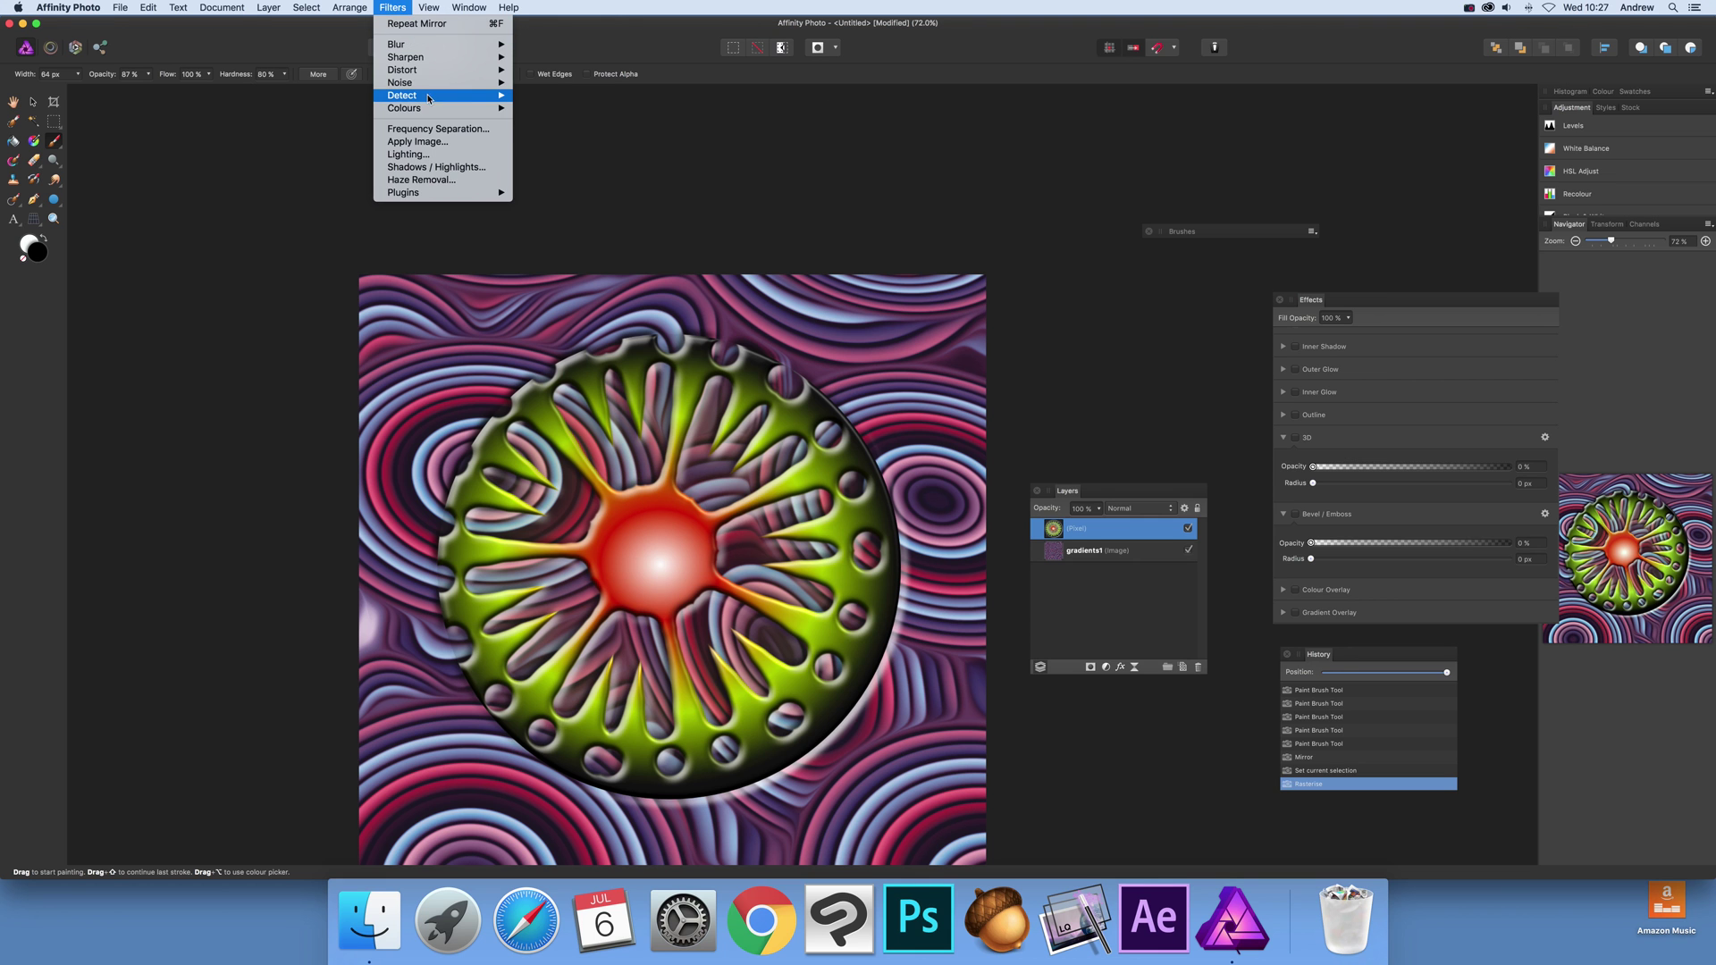
{"action": "mouse_move", "coordinate": [424, 73]}
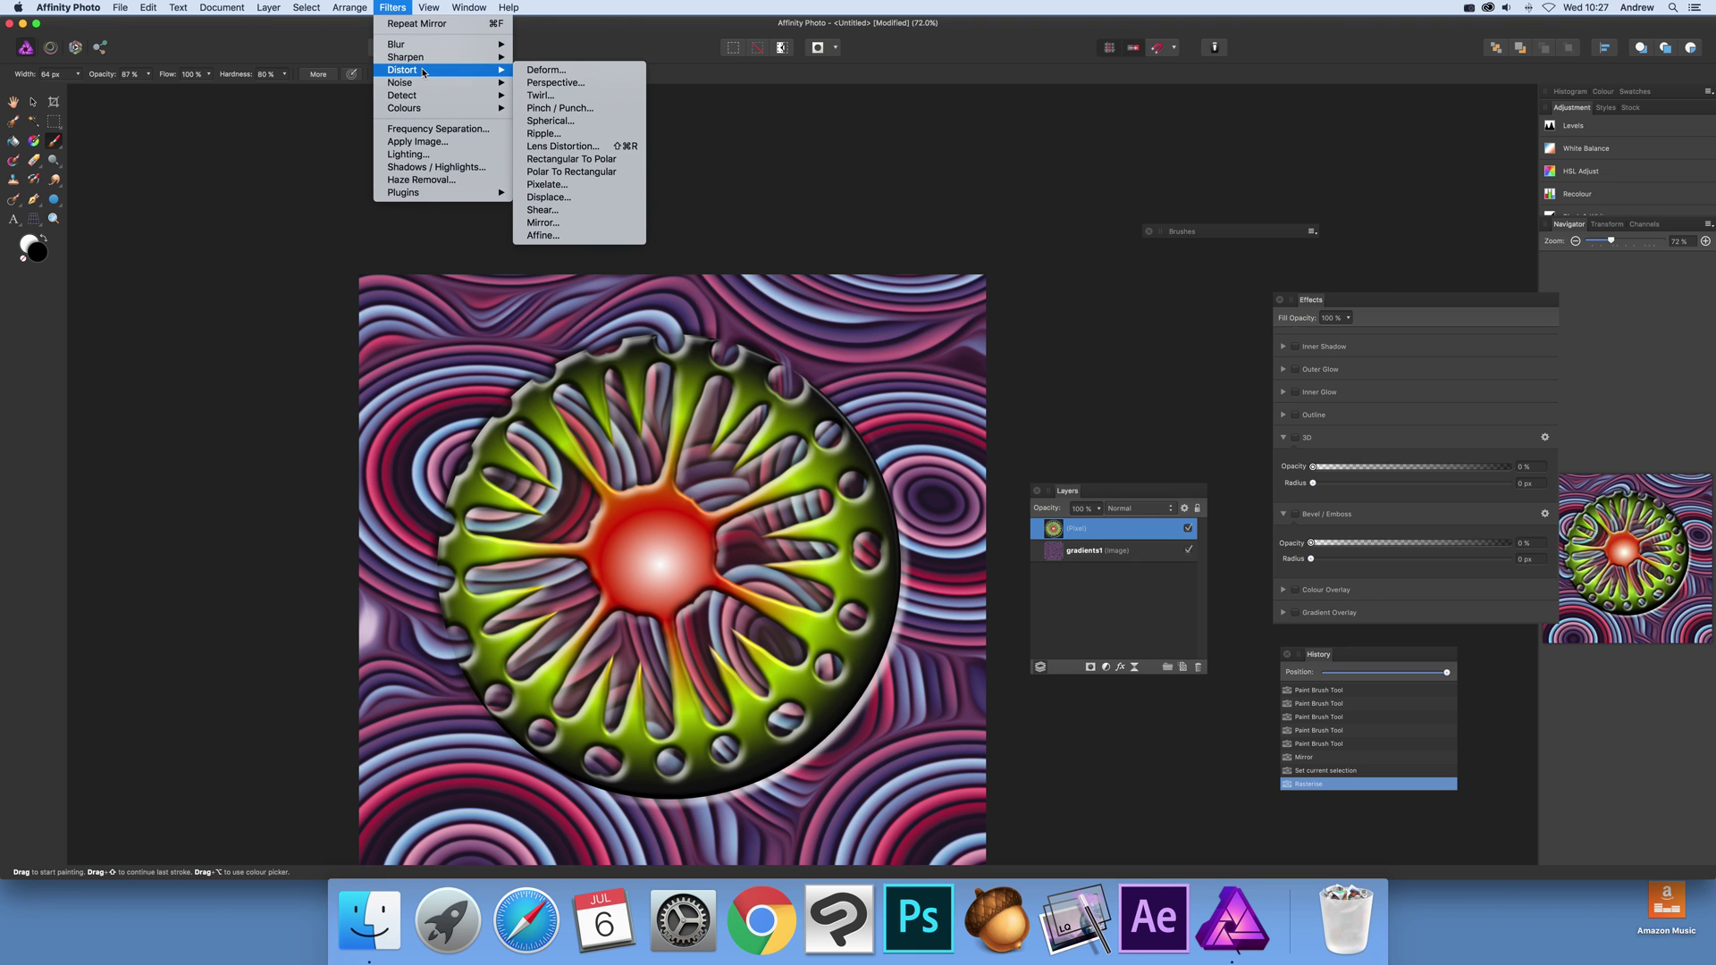
{"action": "left_click", "coordinate": [547, 225]}
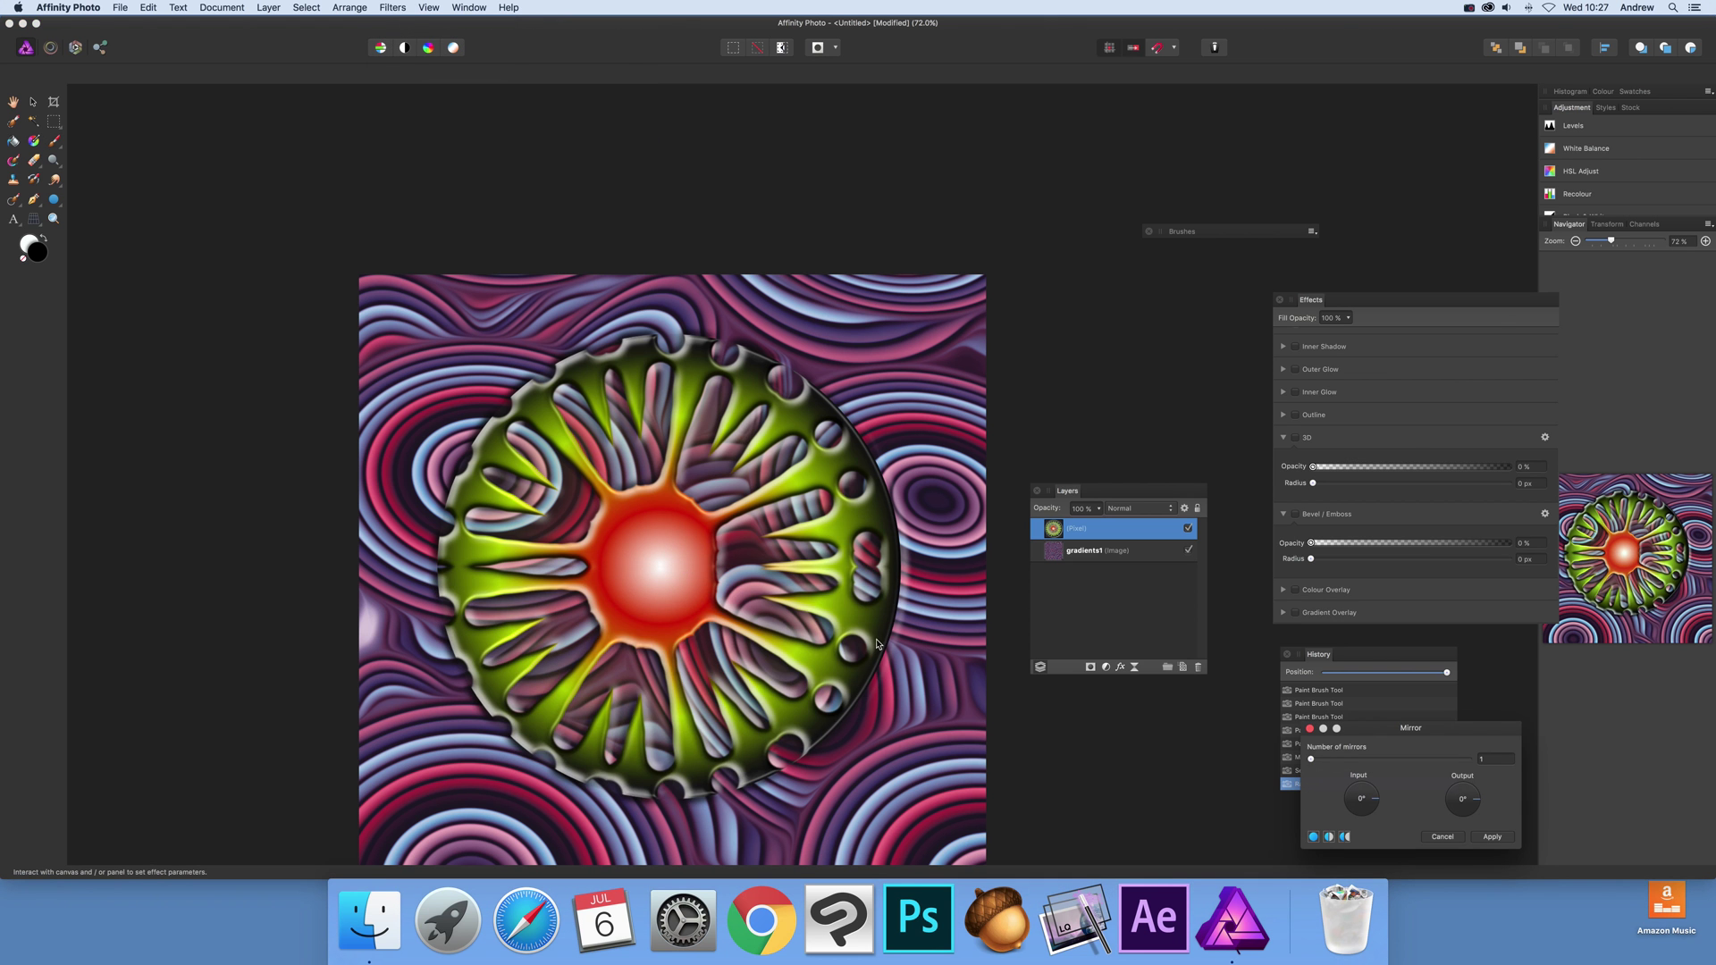
{"action": "left_click_drag", "start_coordinate": [1310, 759], "coordinate": [1351, 759]}
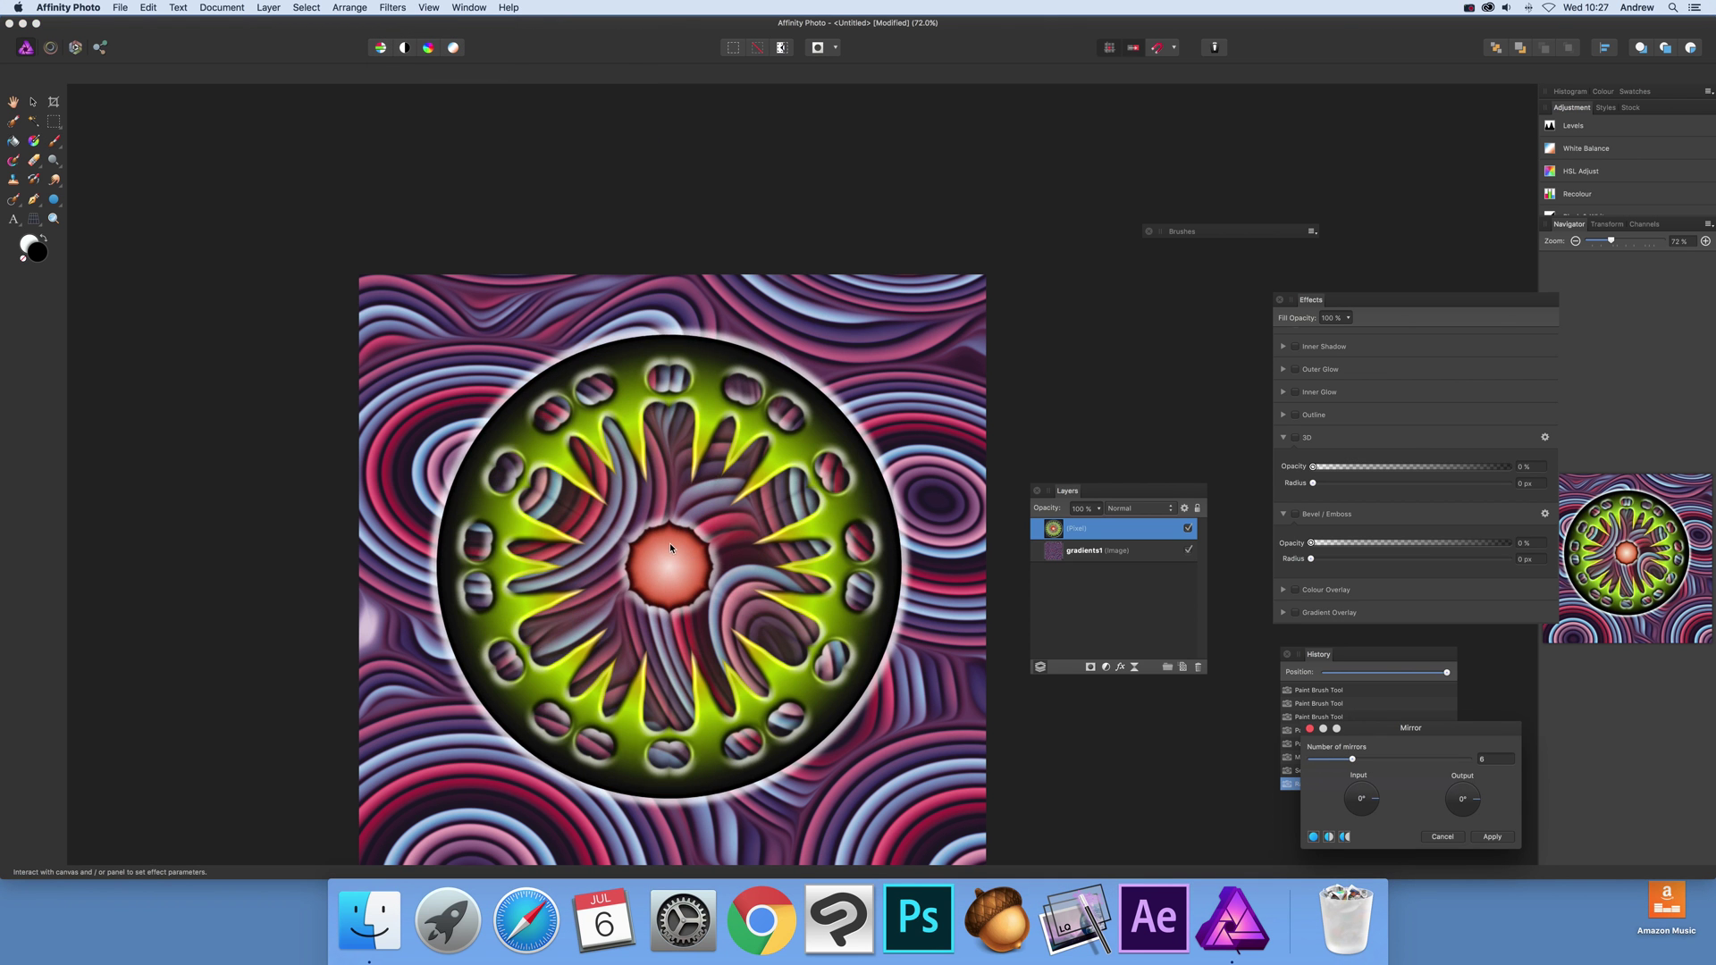
{"action": "left_click_drag", "start_coordinate": [669, 544], "coordinate": [894, 474]}
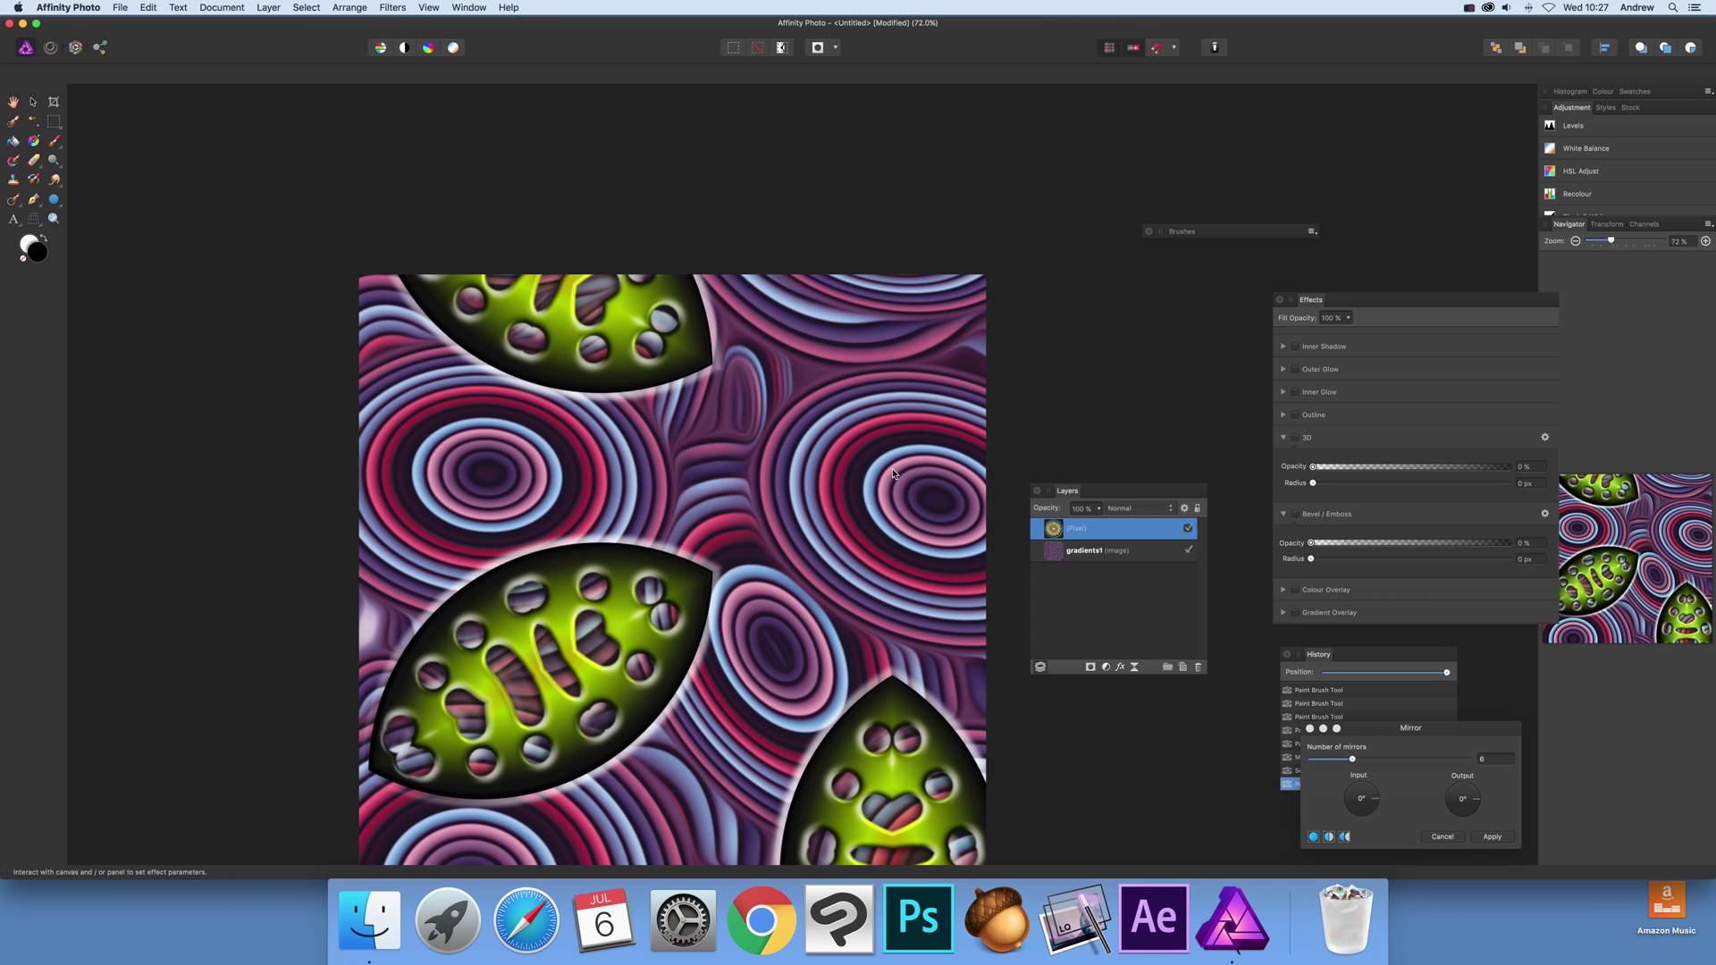
{"action": "left_click", "coordinate": [1492, 837]}
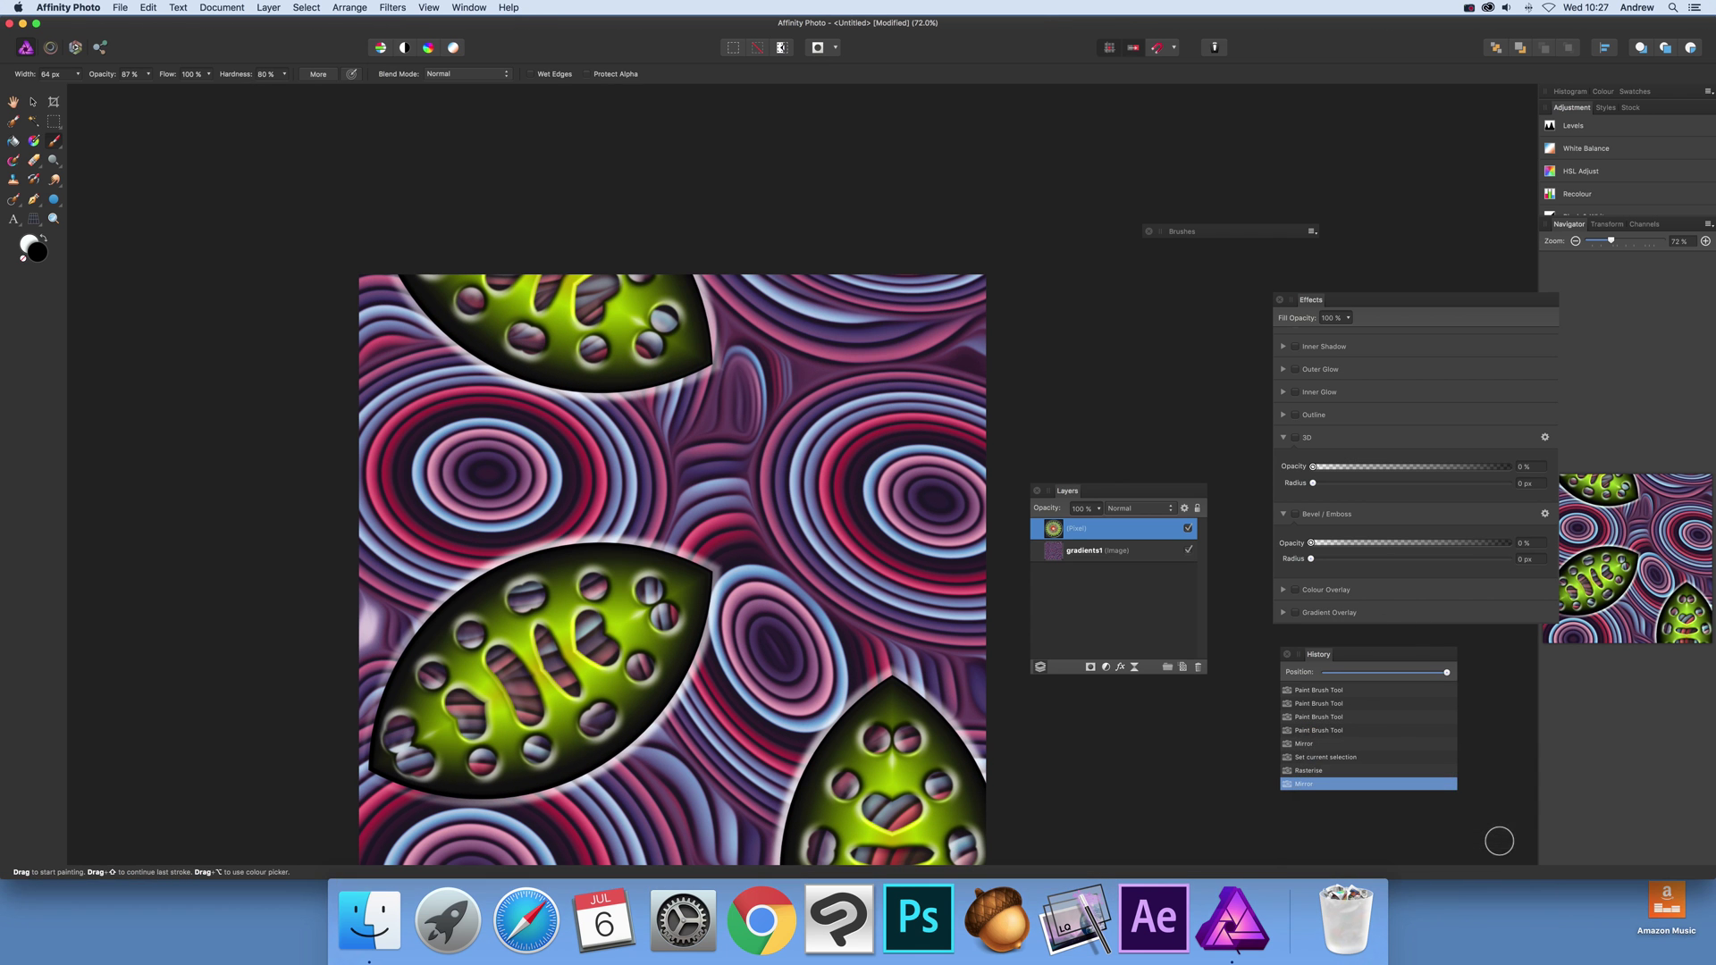
Step: Enable a 41.9 px Bevel/Emboss and 3D effect on the leaves, undoing a stray brush dab
{"action": "left_click", "coordinate": [1296, 515]}
{"action": "left_click_drag", "start_coordinate": [1311, 558], "coordinate": [1469, 564]}
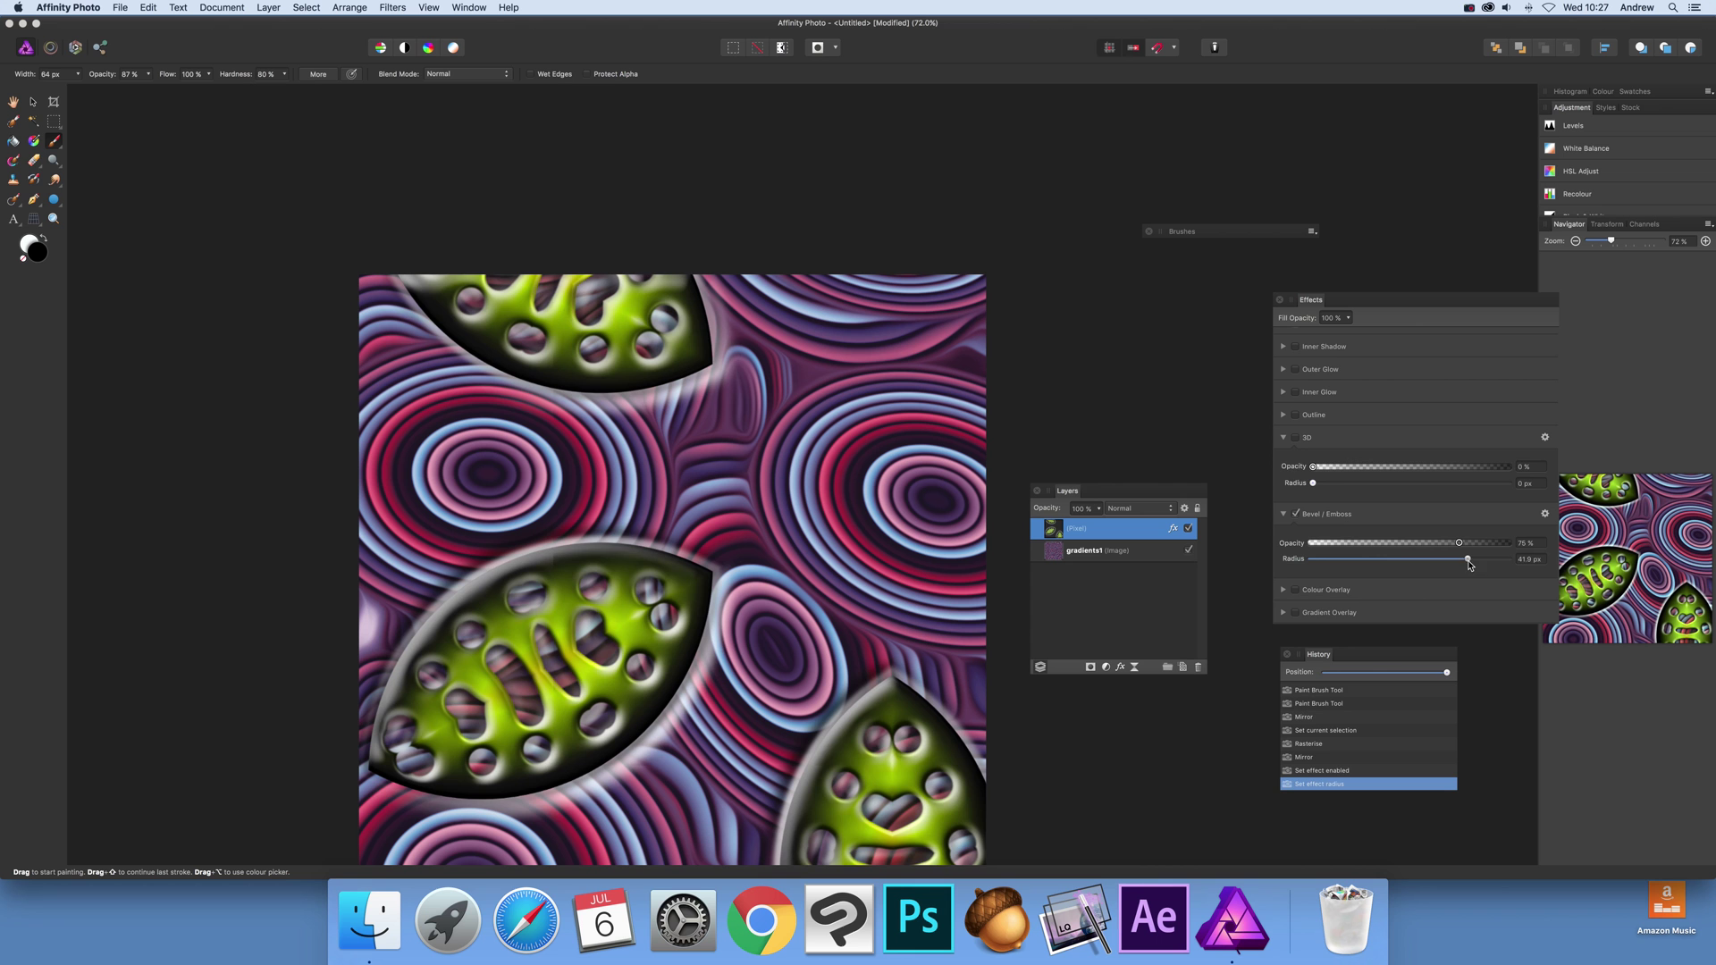
{"action": "left_click", "coordinate": [1296, 437]}
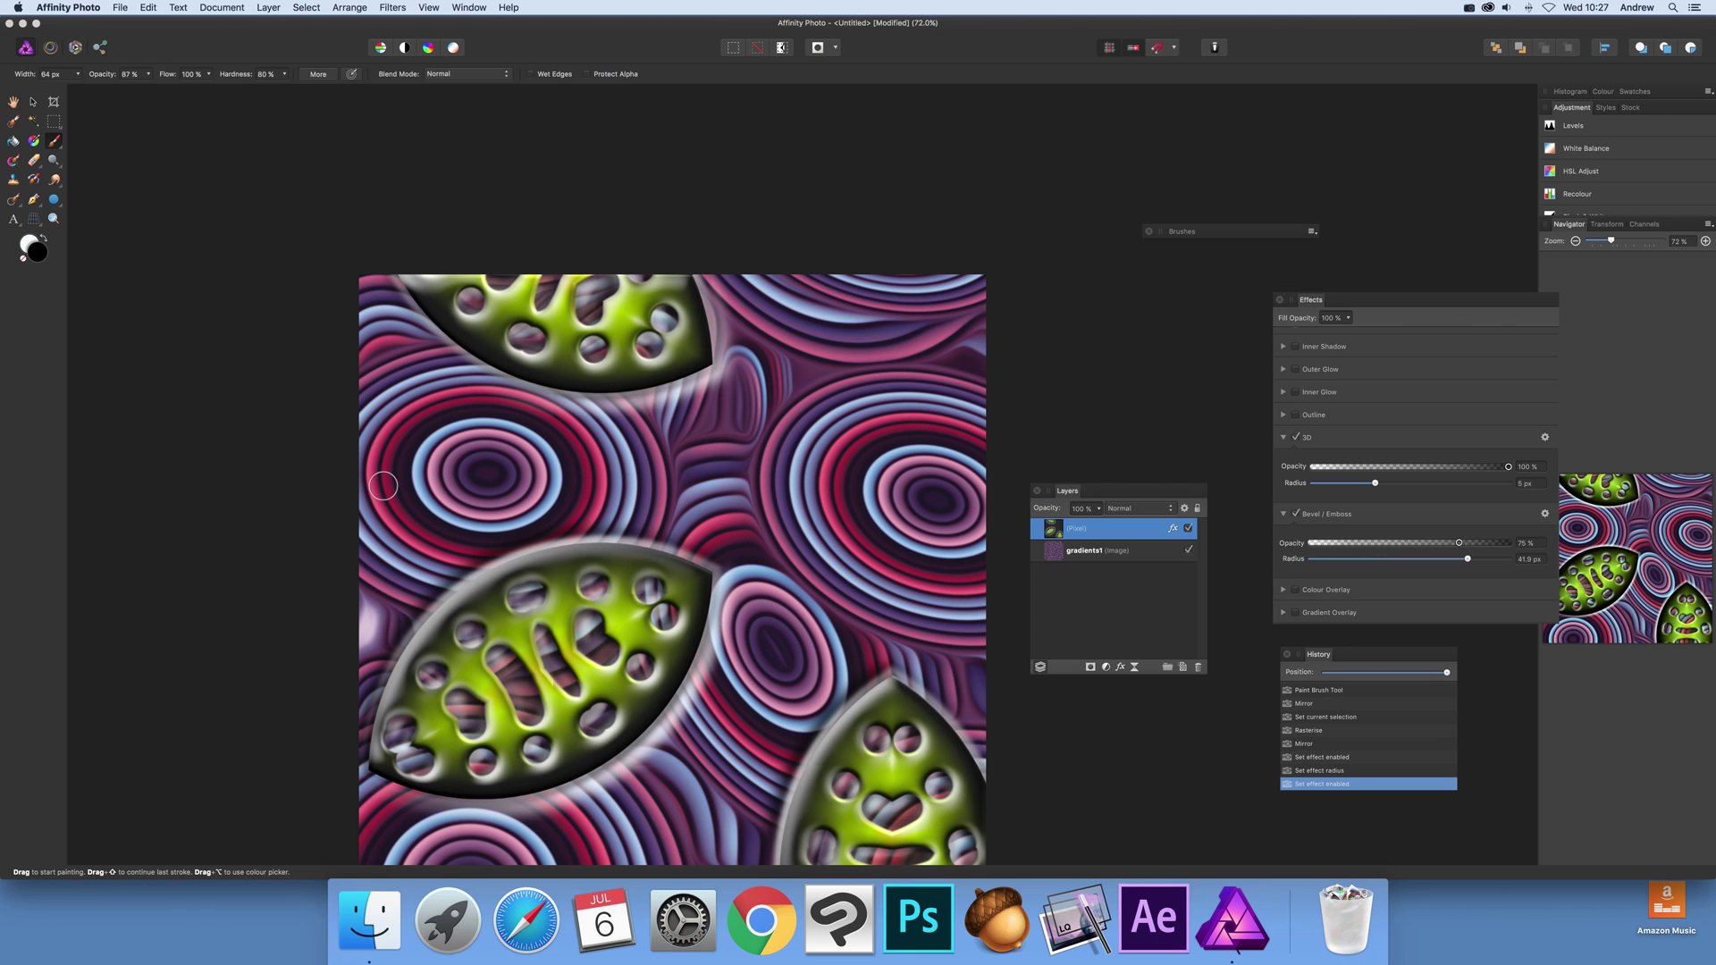
{"action": "left_click", "coordinate": [756, 507]}
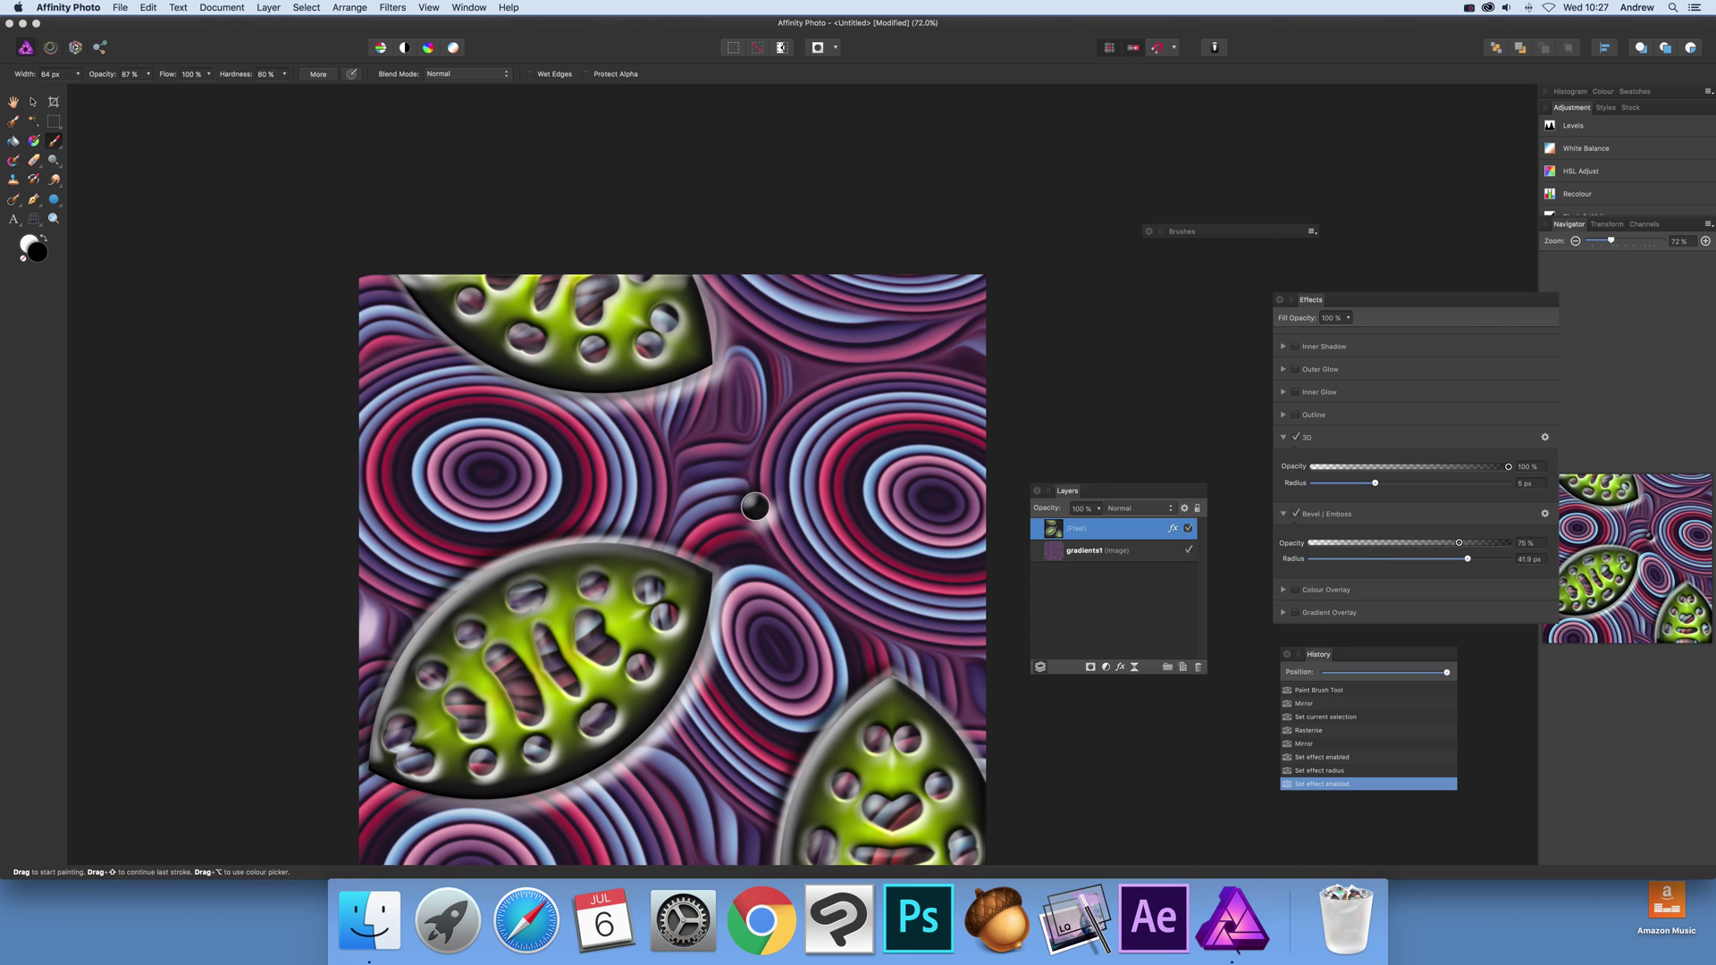
{"action": "key", "text": "super+z"}
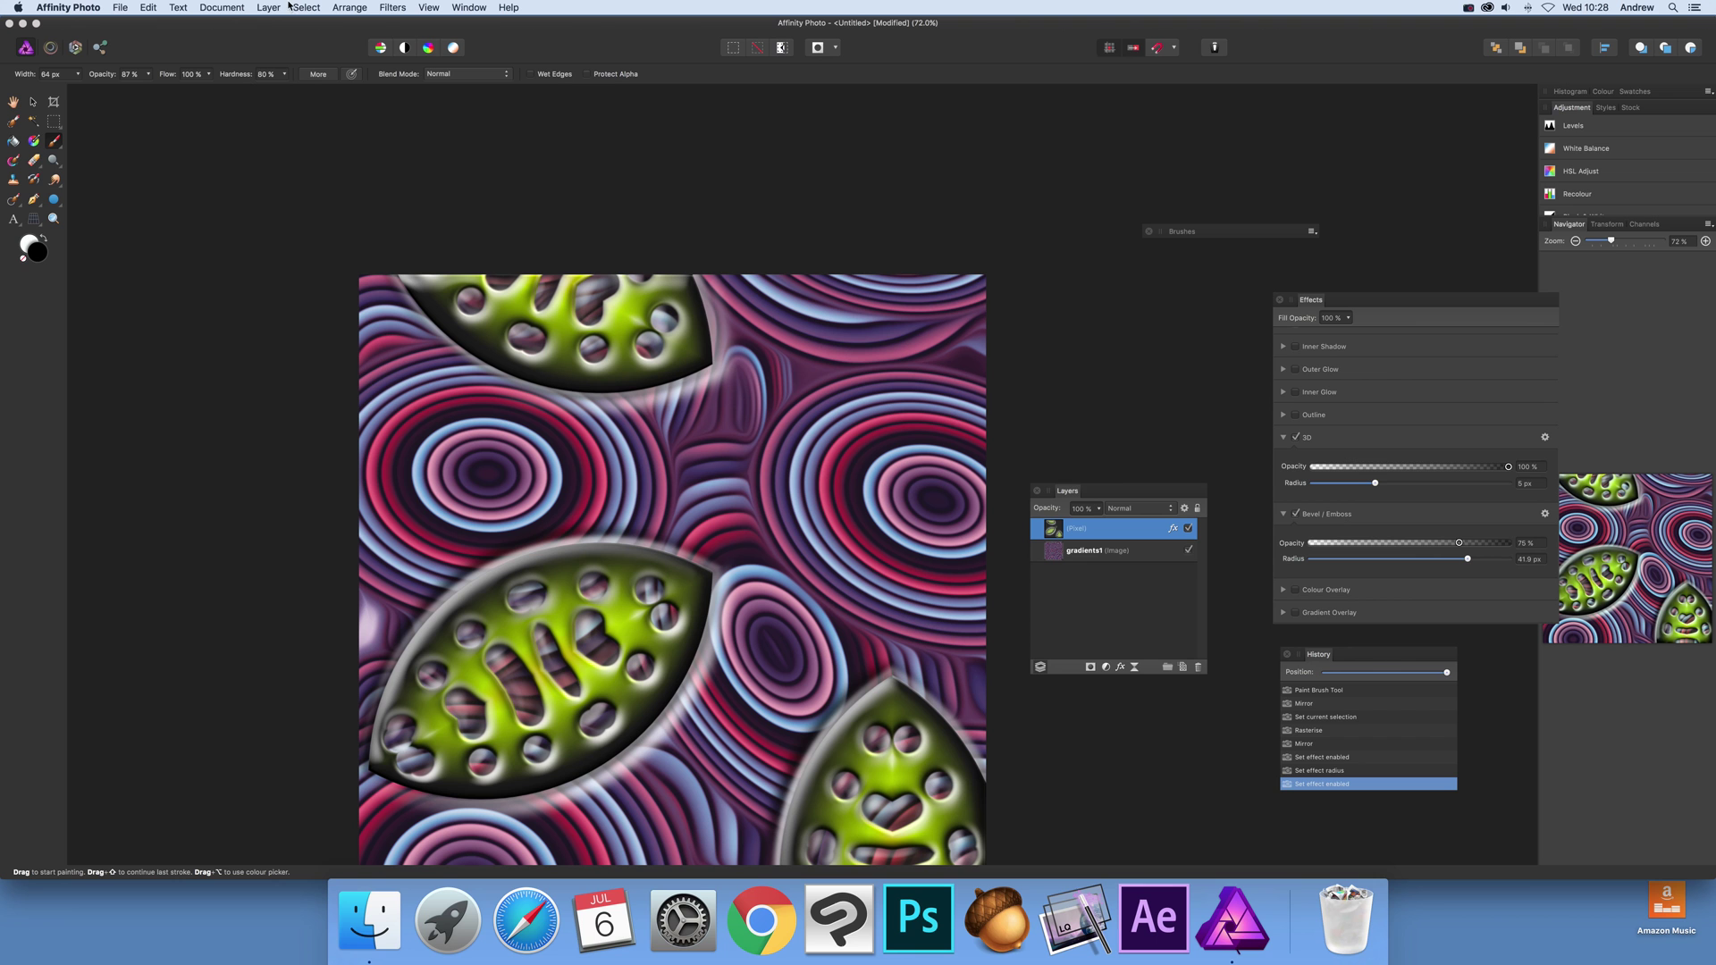
Step: Add a mask to the leaf layer and paint three strokes hiding the middle and lower-right leaf rims
{"action": "left_click", "coordinate": [1090, 668]}
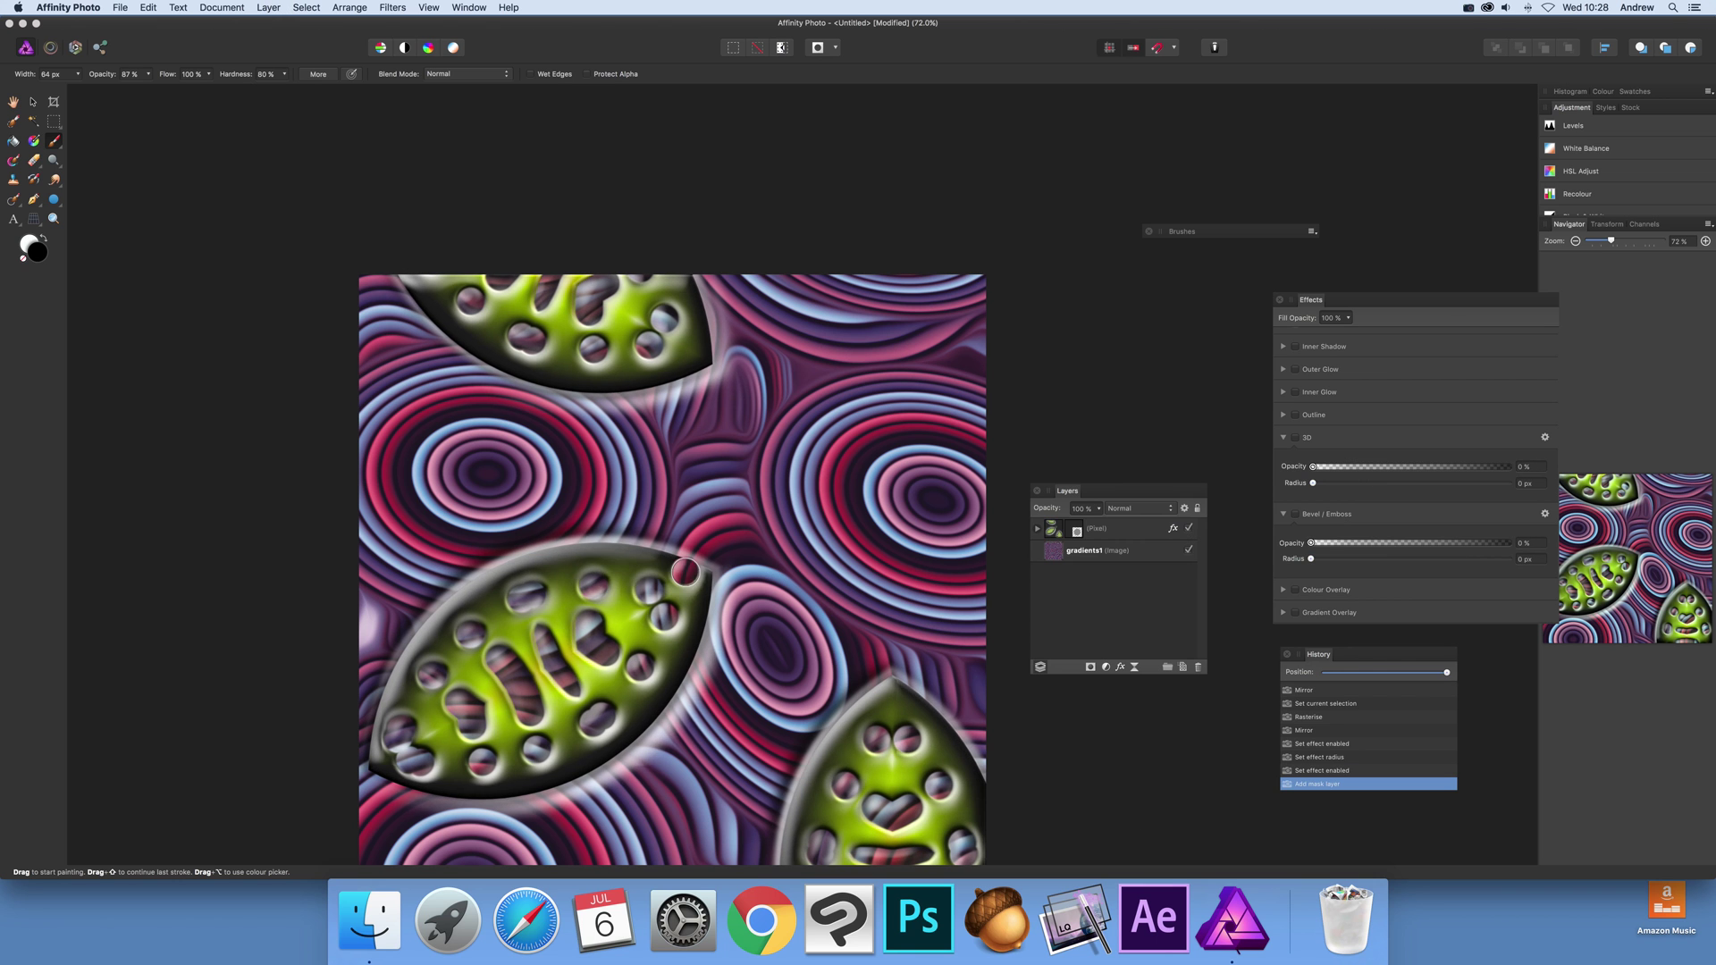
{"action": "mouse_move", "coordinate": [683, 572]}
{"action": "left_mouse_down"}
{"action": "mouse_move", "coordinate": [662, 563]}
{"action": "mouse_move", "coordinate": [715, 576]}
{"action": "mouse_move", "coordinate": [617, 545]}
{"action": "mouse_move", "coordinate": [734, 598]}
{"action": "mouse_move", "coordinate": [701, 617]}
{"action": "mouse_move", "coordinate": [535, 570]}
{"action": "mouse_move", "coordinate": [505, 581]}
{"action": "left_mouse_up"}
{"action": "mouse_move", "coordinate": [898, 675]}
{"action": "left_mouse_down"}
{"action": "mouse_move", "coordinate": [811, 716]}
{"action": "mouse_move", "coordinate": [913, 663]}
{"action": "mouse_move", "coordinate": [896, 666]}
{"action": "mouse_move", "coordinate": [951, 739]}
{"action": "mouse_move", "coordinate": [883, 671]}
{"action": "mouse_move", "coordinate": [952, 723]}
{"action": "left_mouse_up"}
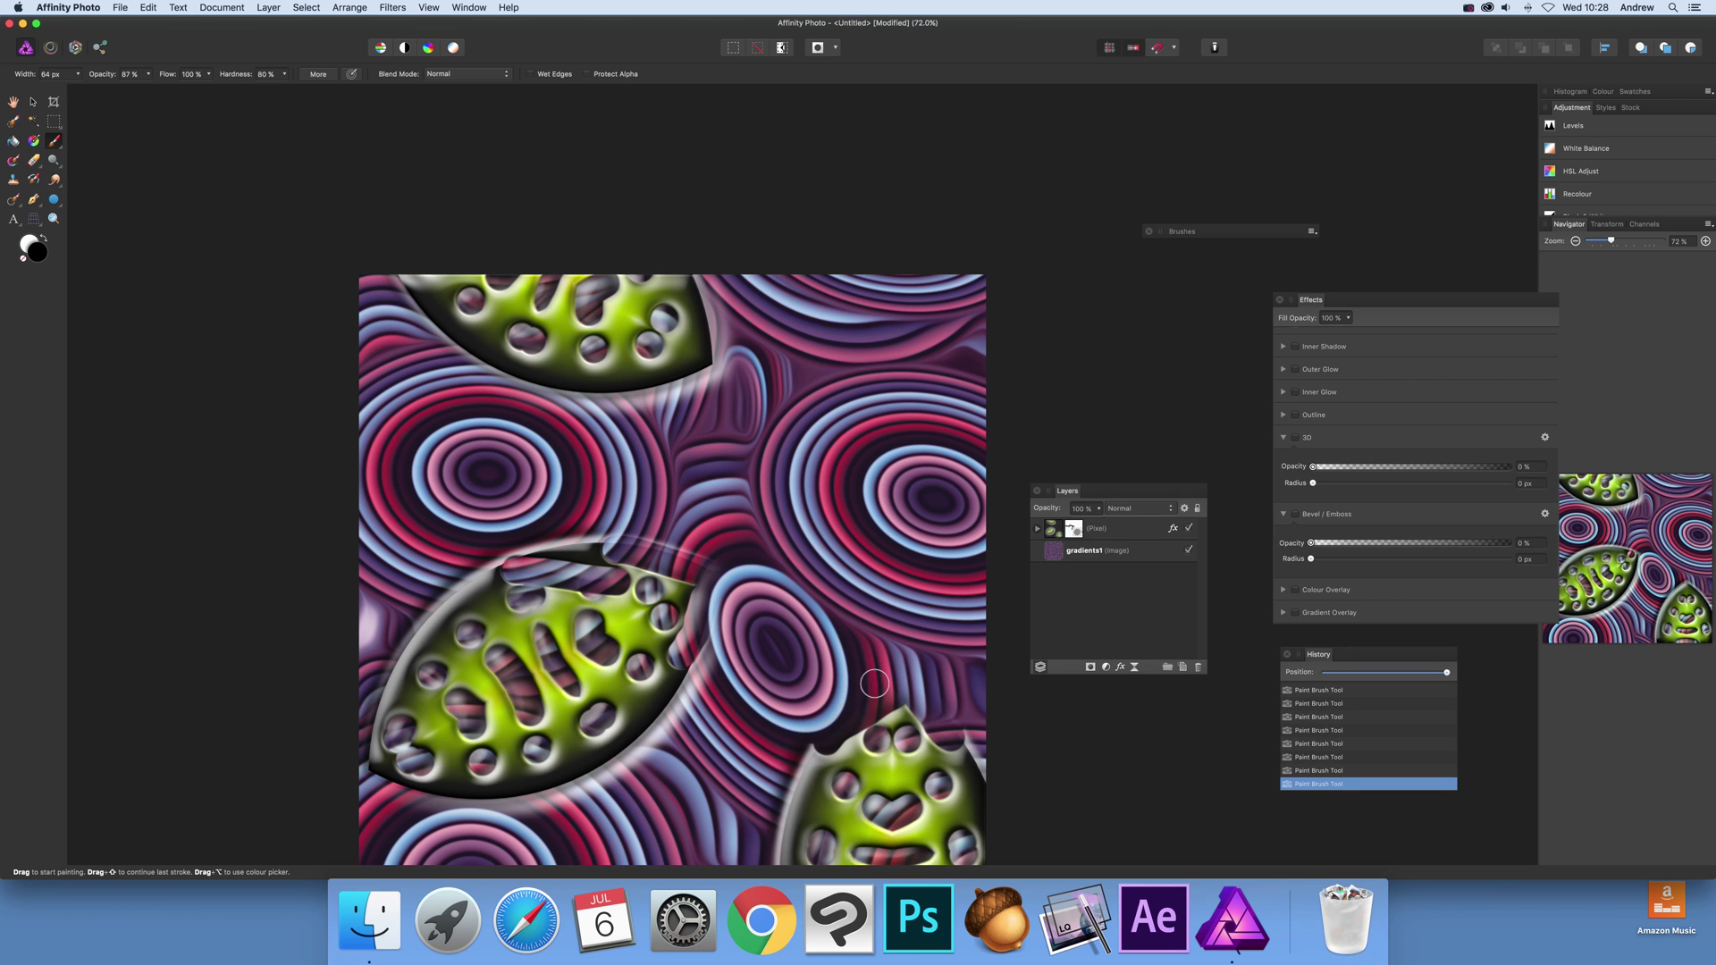
{"action": "mouse_move", "coordinate": [827, 725]}
{"action": "left_mouse_down"}
{"action": "mouse_move", "coordinate": [756, 831]}
{"action": "mouse_move", "coordinate": [824, 725]}
{"action": "mouse_move", "coordinate": [776, 863]}
{"action": "mouse_move", "coordinate": [854, 704]}
{"action": "mouse_move", "coordinate": [793, 803]}
{"action": "mouse_move", "coordinate": [812, 753]}
{"action": "mouse_move", "coordinate": [773, 867]}
{"action": "mouse_move", "coordinate": [789, 824]}
{"action": "mouse_move", "coordinate": [789, 861]}
{"action": "mouse_move", "coordinate": [789, 796]}
{"action": "mouse_move", "coordinate": [806, 802]}
{"action": "mouse_move", "coordinate": [798, 763]}
{"action": "mouse_move", "coordinate": [842, 731]}
{"action": "mouse_move", "coordinate": [848, 745]}
{"action": "mouse_move", "coordinate": [899, 721]}
{"action": "mouse_move", "coordinate": [986, 741]}
{"action": "mouse_move", "coordinate": [969, 771]}
{"action": "mouse_move", "coordinate": [997, 803]}
{"action": "mouse_move", "coordinate": [978, 807]}
{"action": "mouse_move", "coordinate": [1029, 648]}
{"action": "left_mouse_up"}
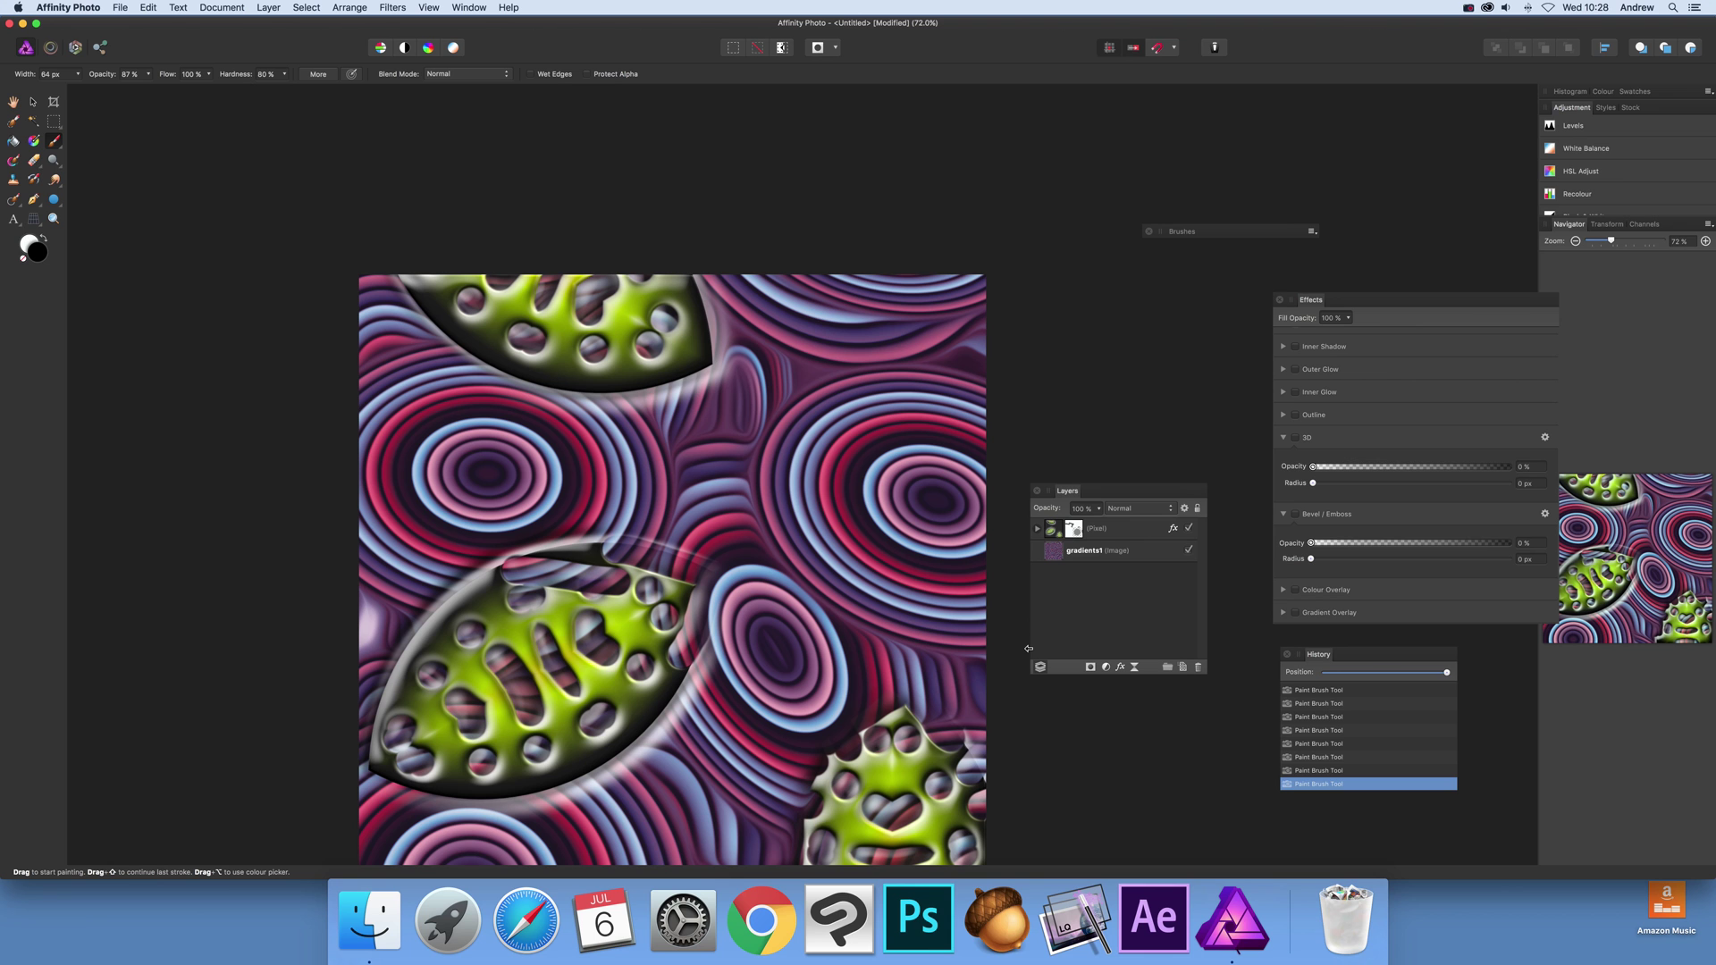